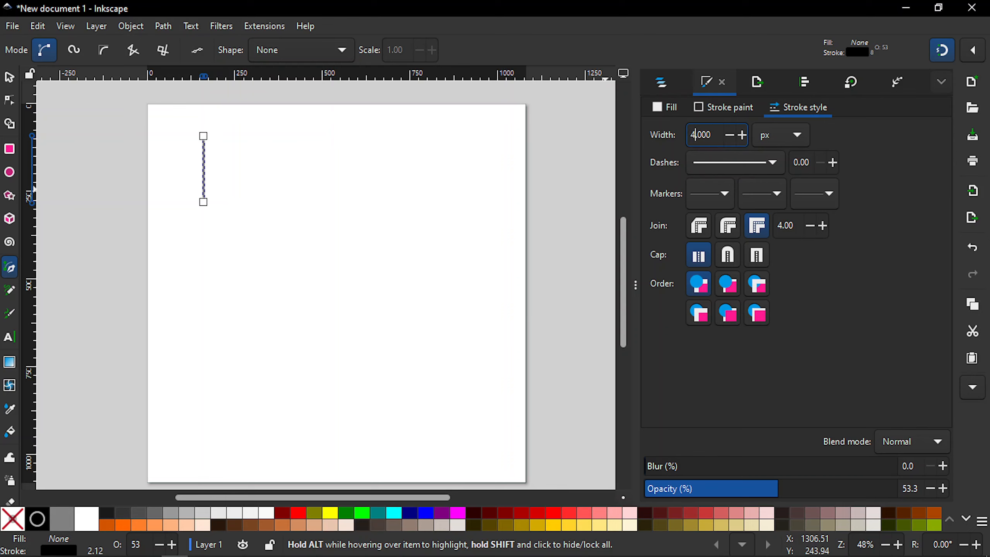
- Set the vertical line's stroke width to 4 px
key("Return")
left_click(203, 169)
key("Escape")
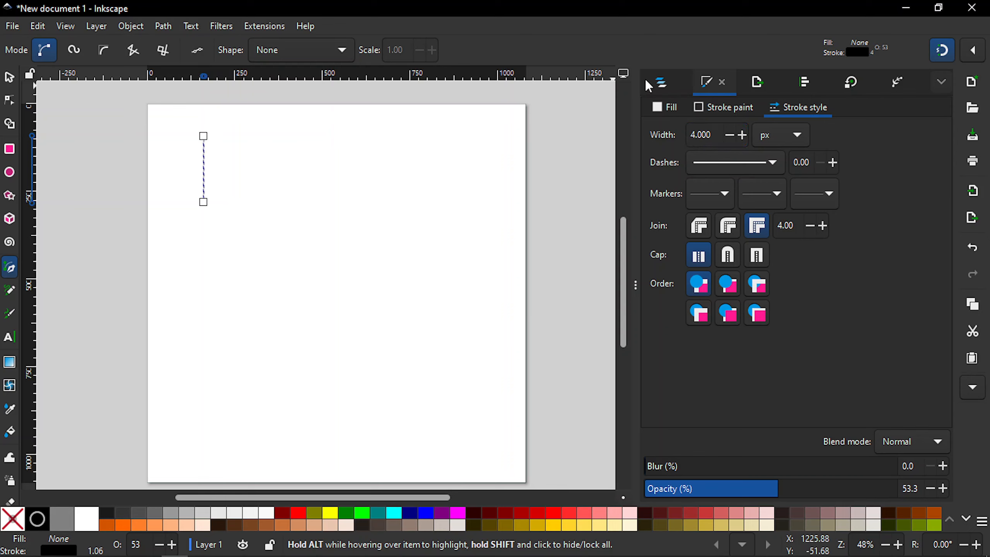
- Duplicate the vertical line and move the copy horizontally across the page to X about 618 px
left_click(658, 80)
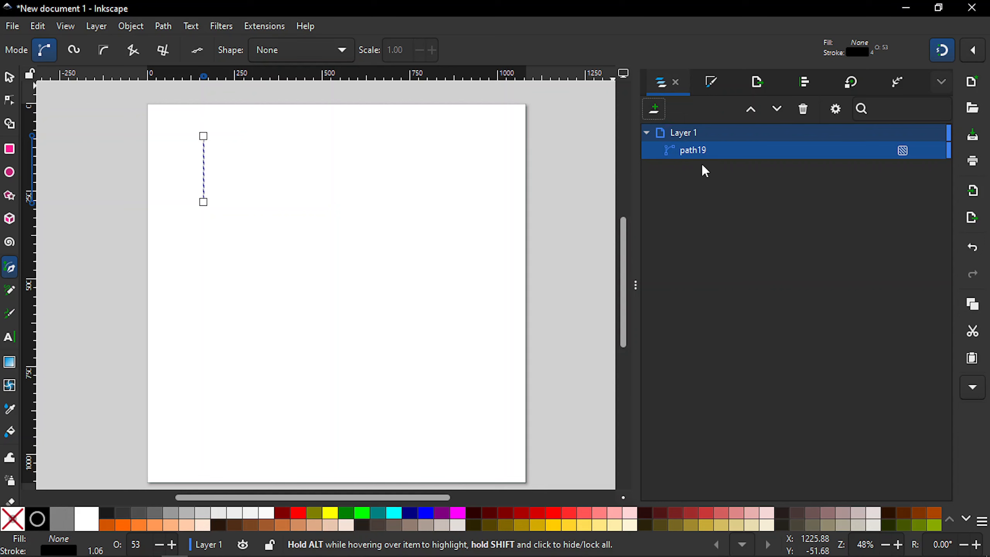
key("s")
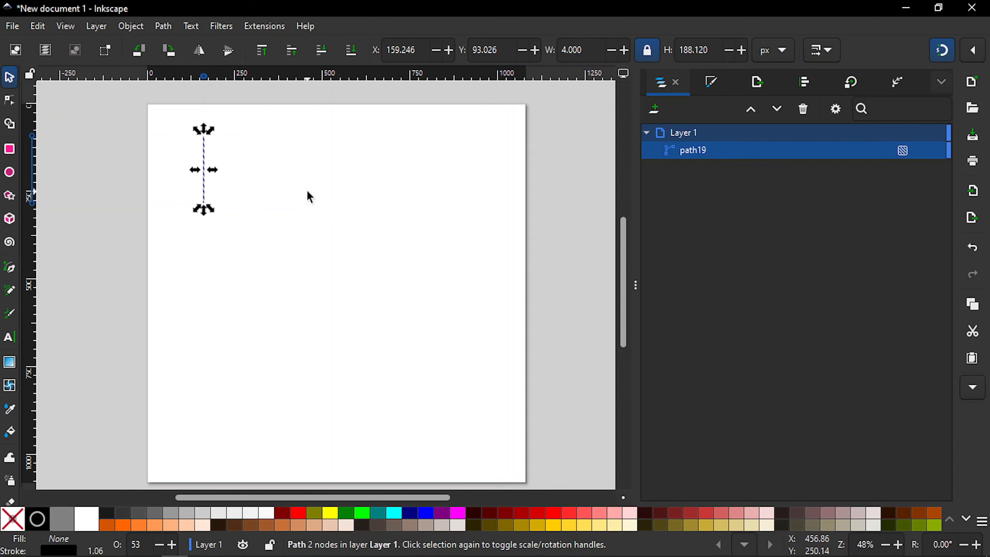
key("ctrl")
left_click(707, 86)
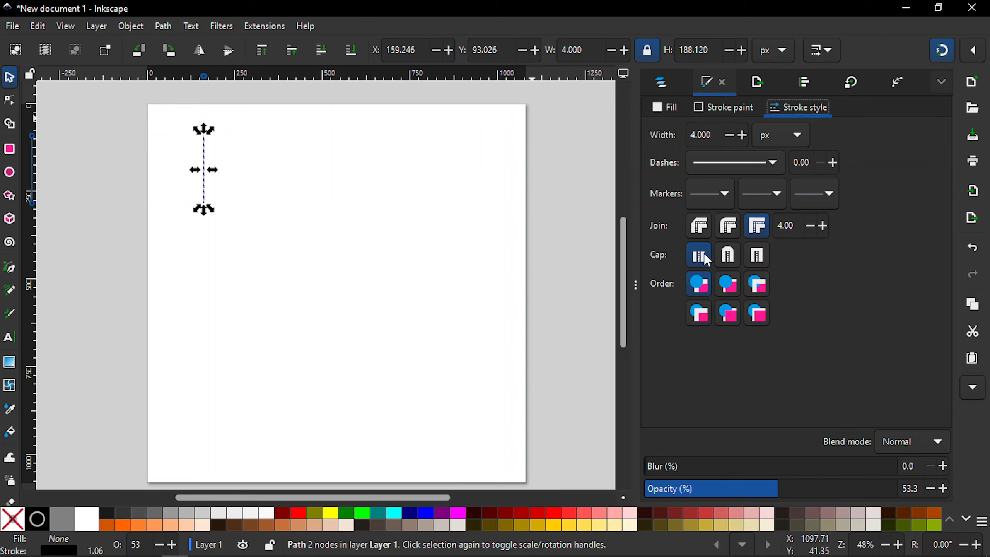
left_click(659, 82)
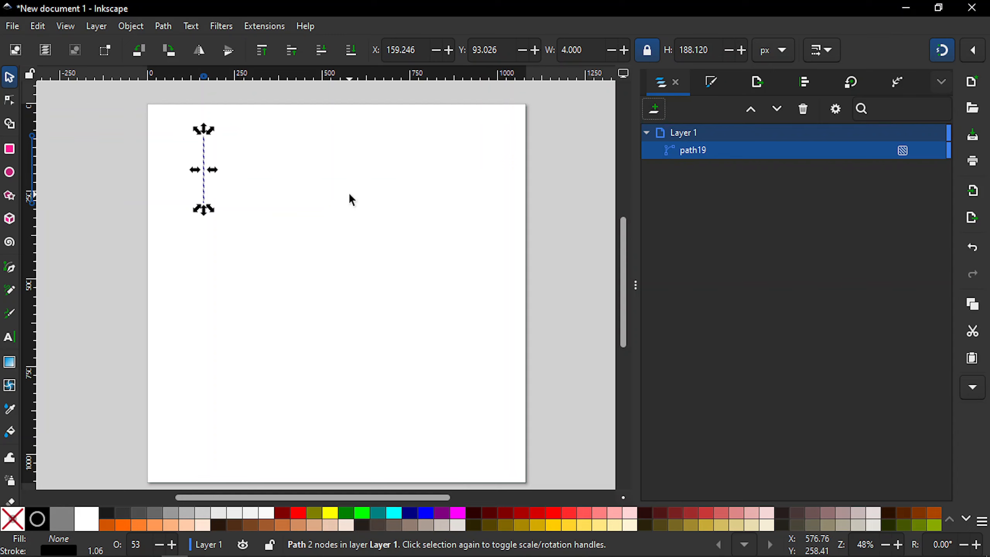
key("ctrl+d")
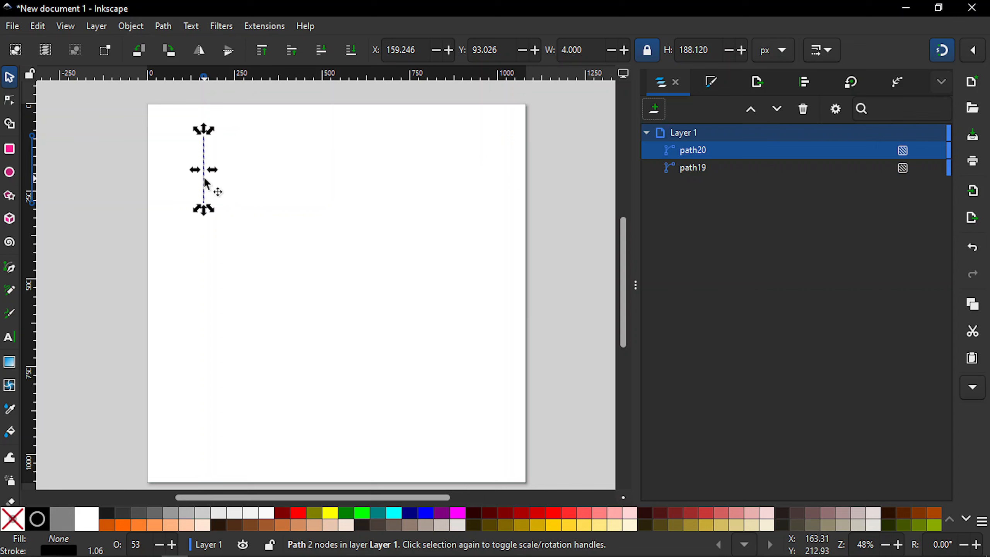
left_click_drag(206, 180, 397, 172)
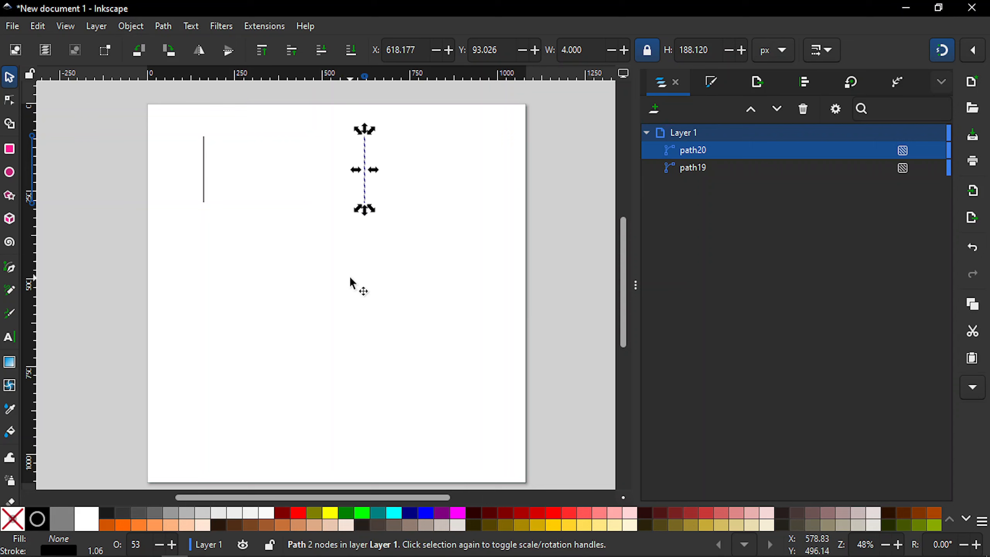
- Duplicate the original vertical line eight times in place
left_click(204, 182)
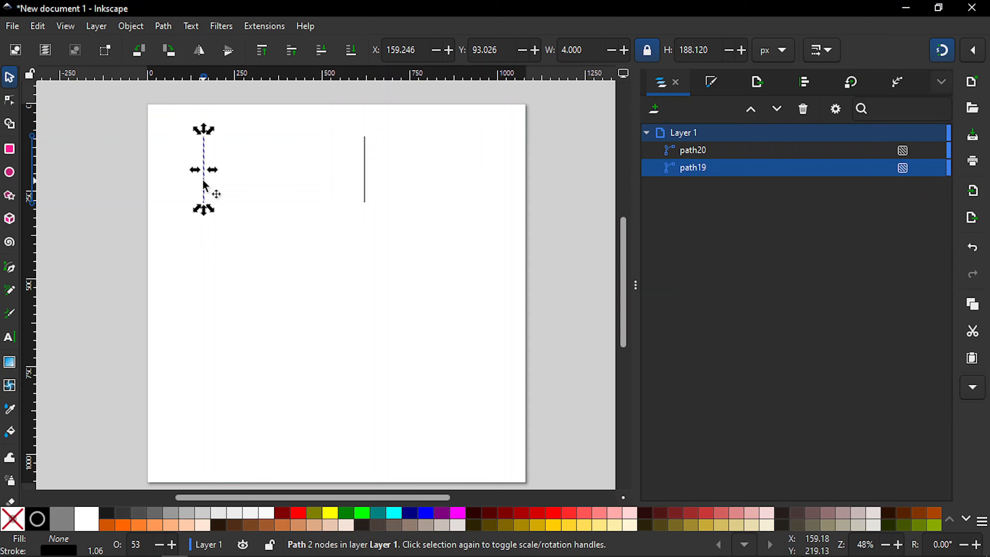
key("ctrl")
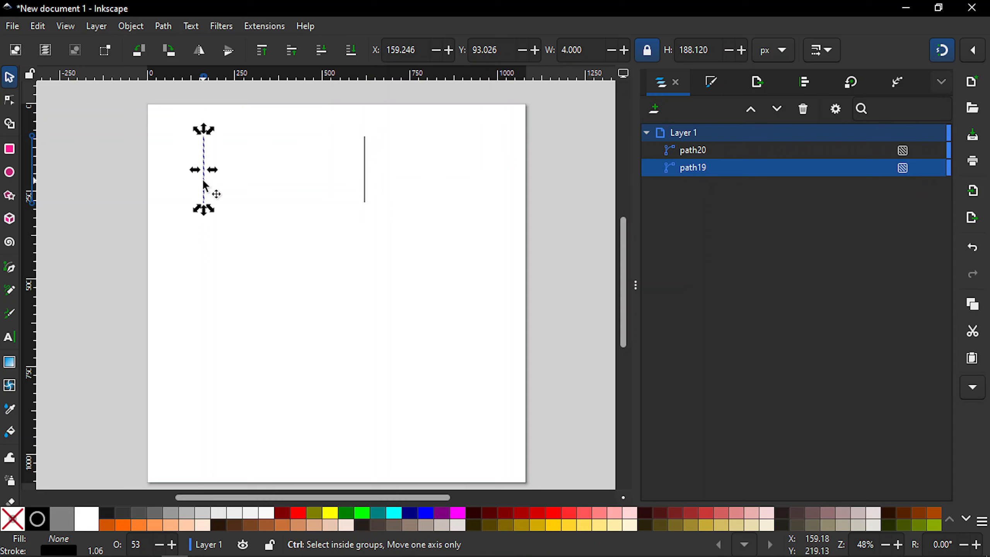
key("ctrl+d")
key("ctrl+d")
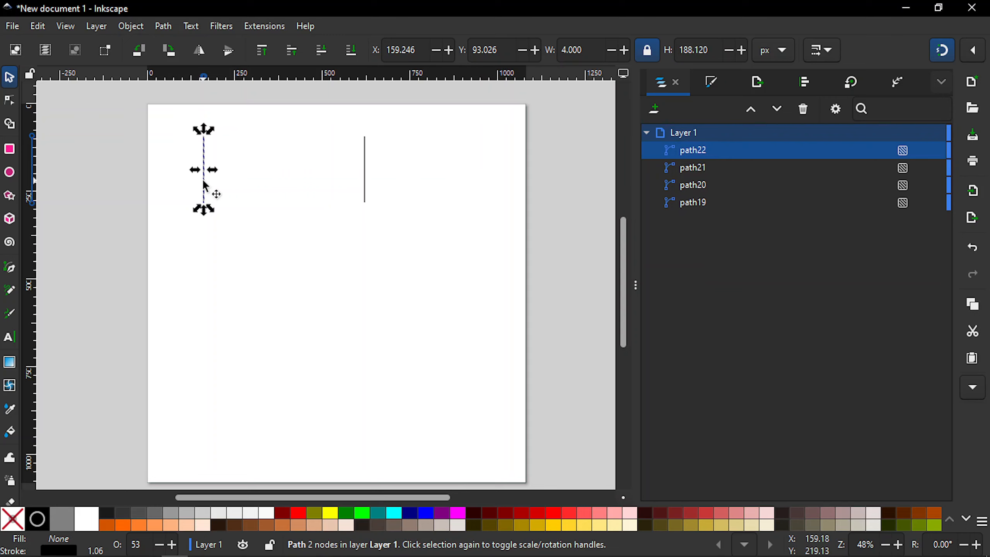
key("ctrl+d")
key("ctrl+d")
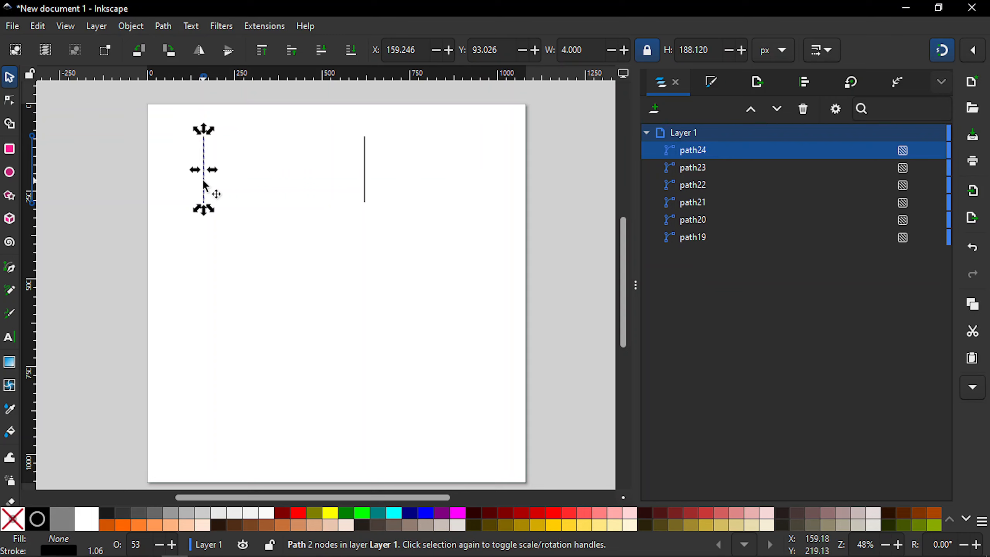
key("ctrl+d")
key("ctrl+d")
key("ctrl+d")
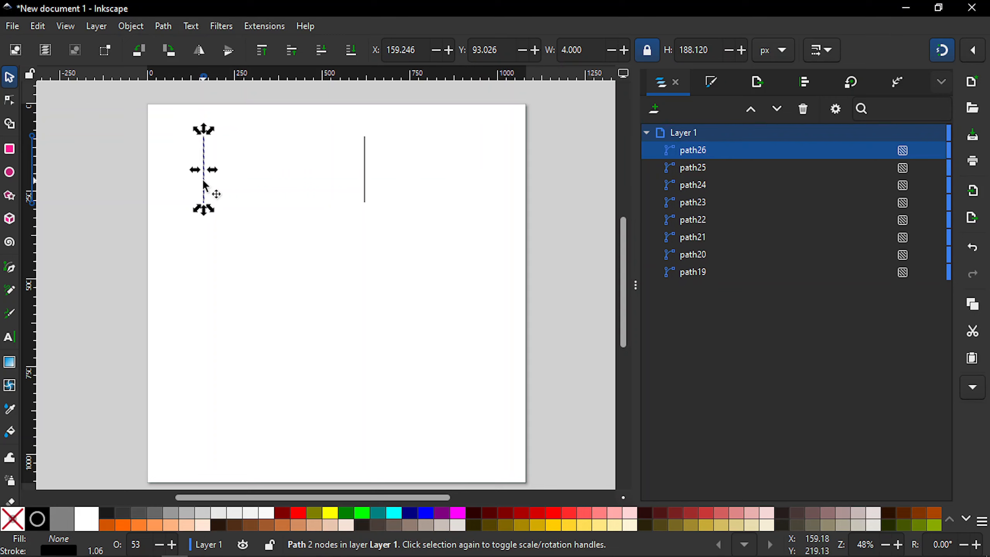
key("ctrl+d")
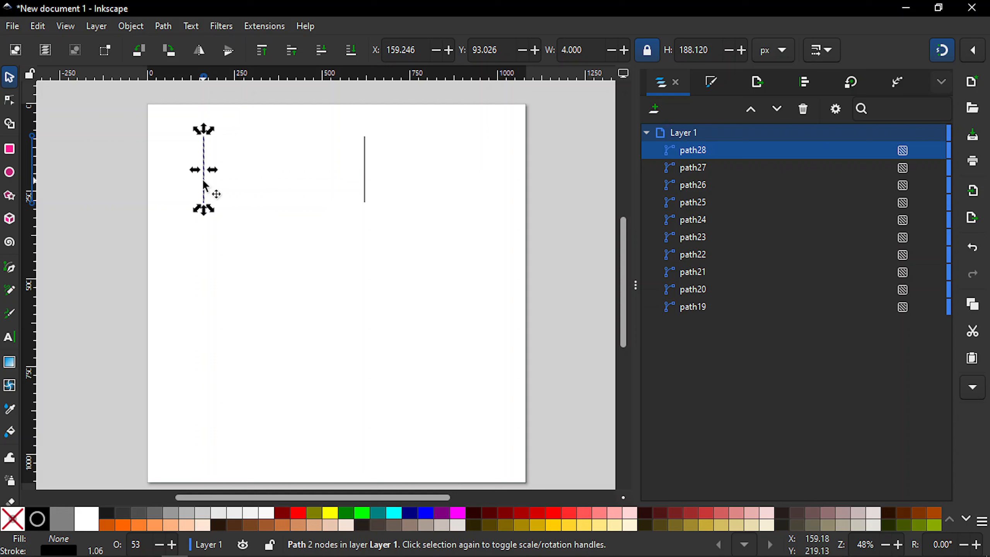
- Select all ten lines and distribute their centers evenly in the horizontal direction
left_click(208, 265)
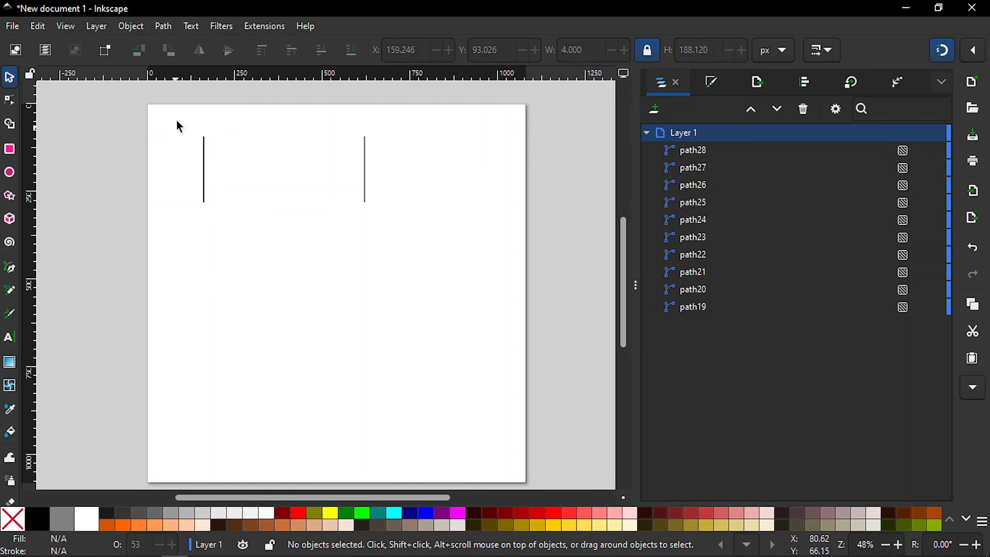
left_click_drag(178, 114, 231, 230)
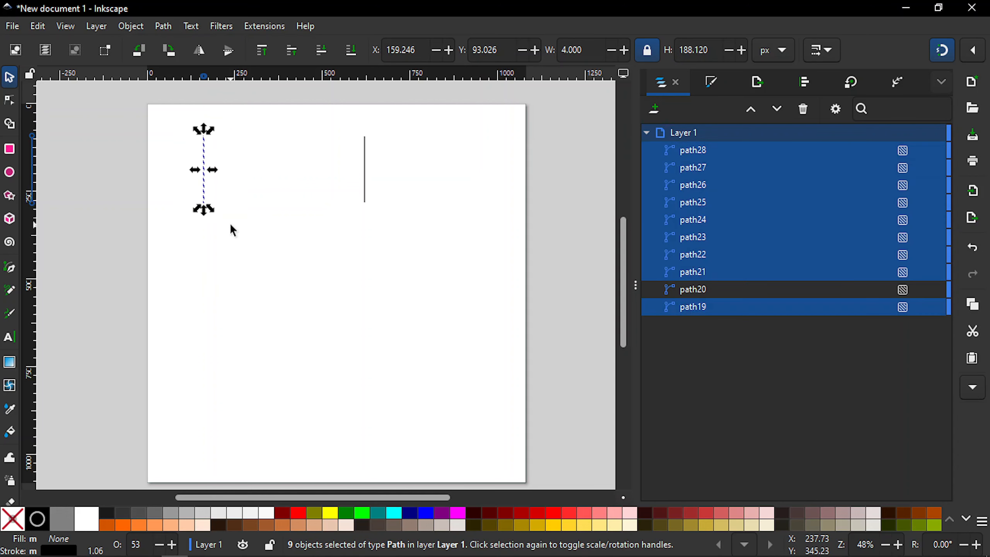
left_click(366, 193, "shift")
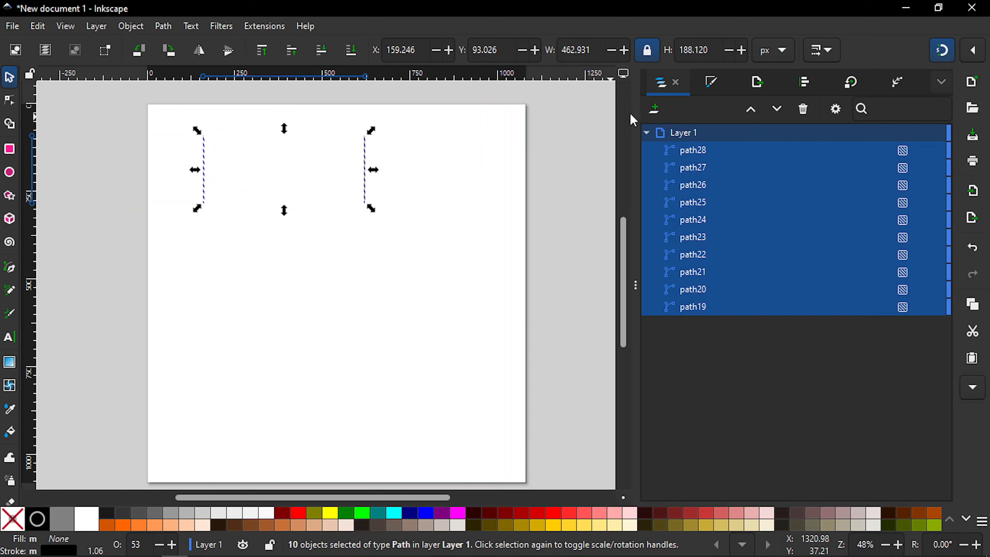
left_click(806, 89)
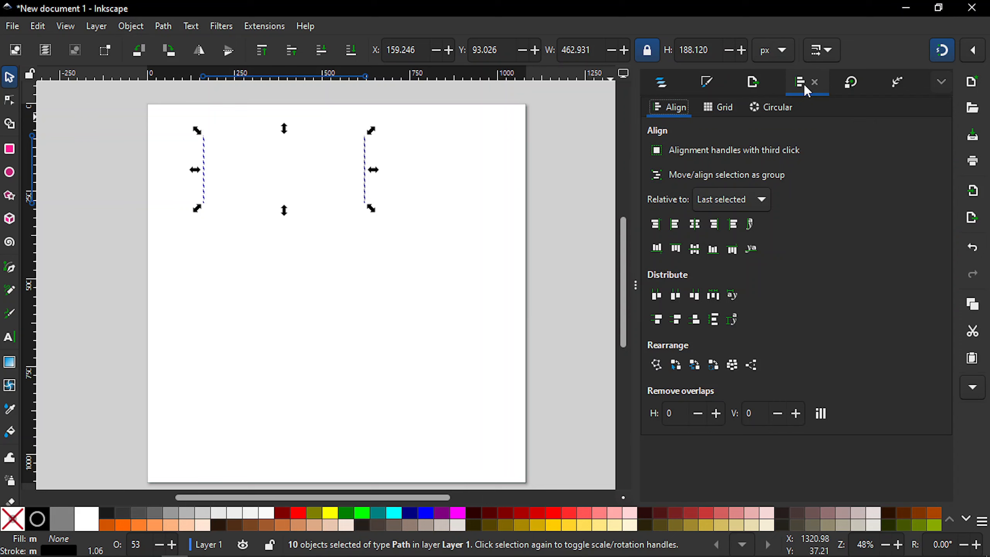
left_click(676, 296)
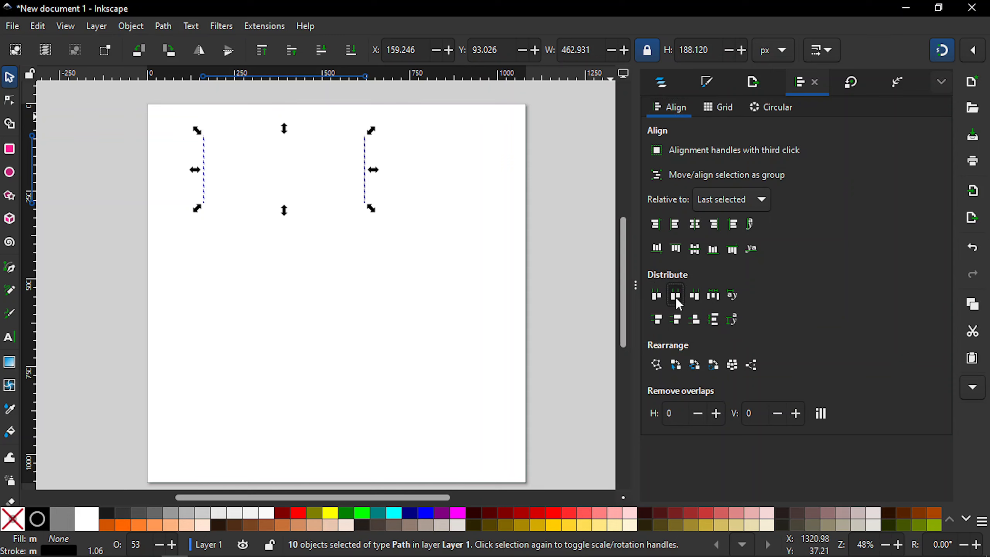
left_click(377, 254)
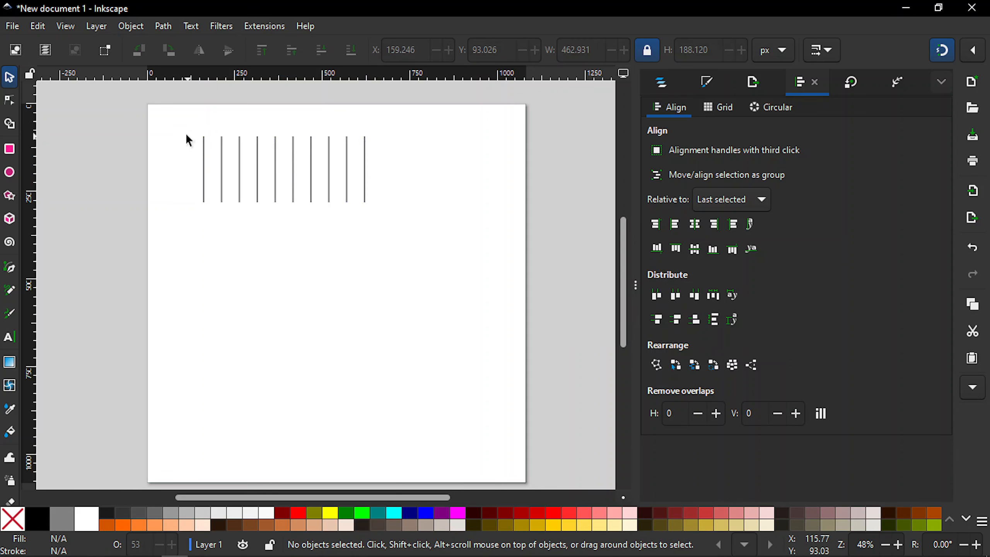
left_click(205, 169)
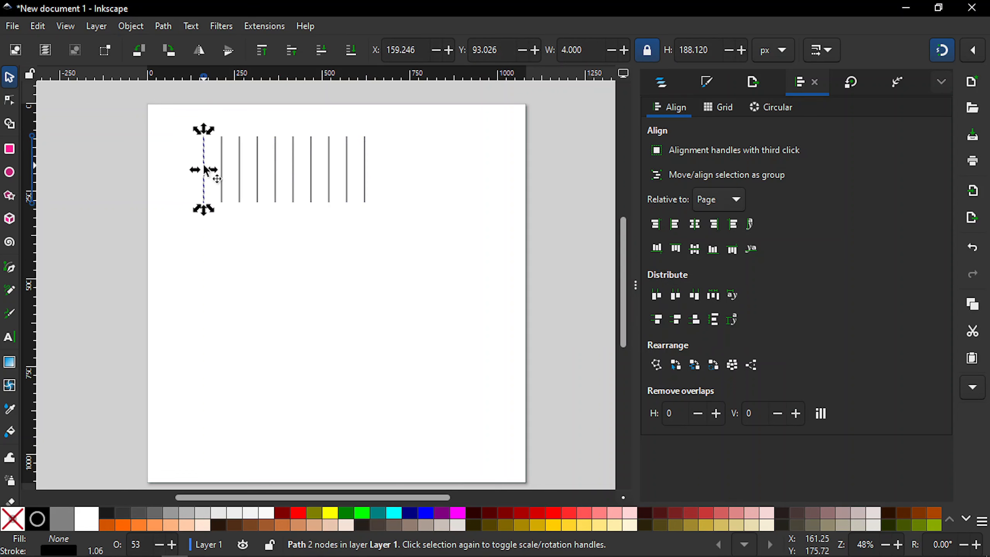
left_click(668, 83)
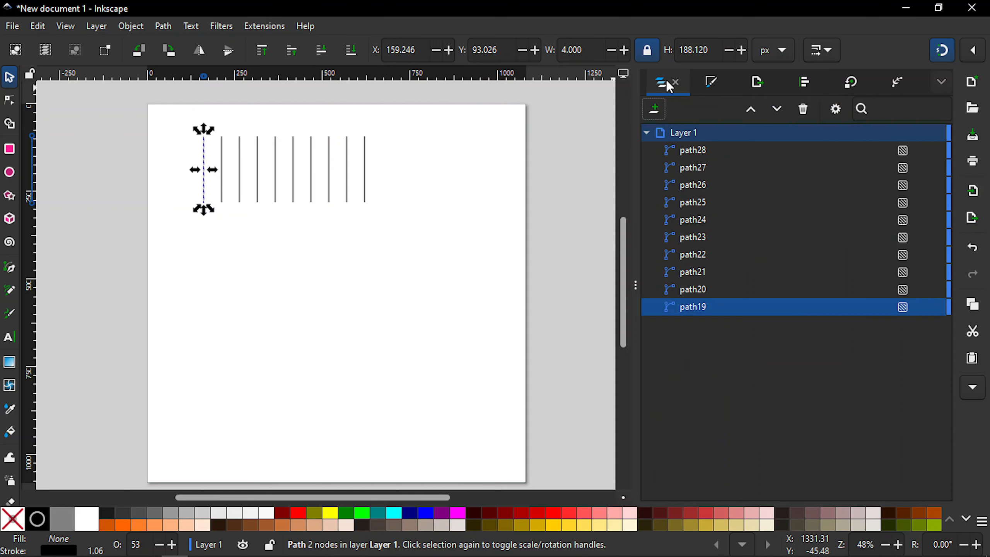
left_click(239, 191)
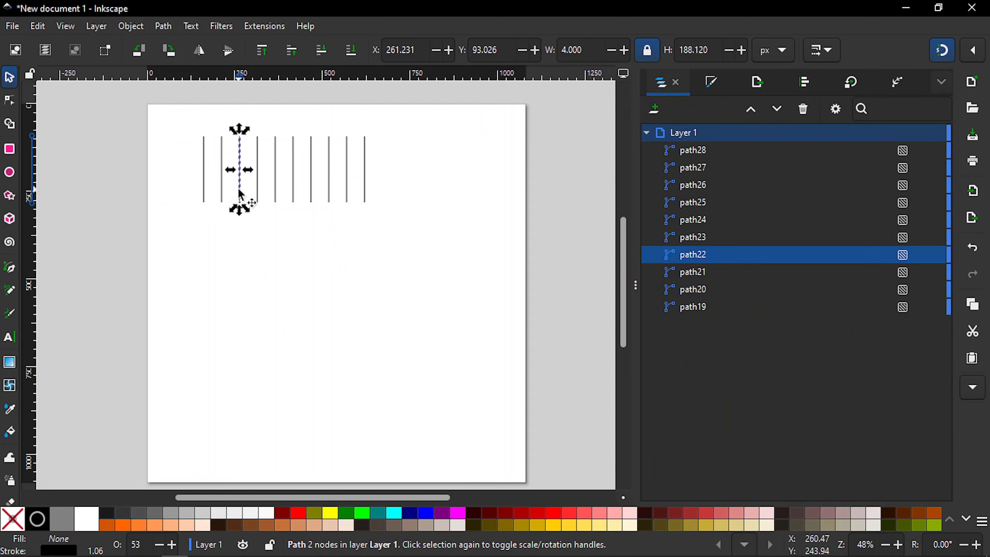
left_click(275, 190)
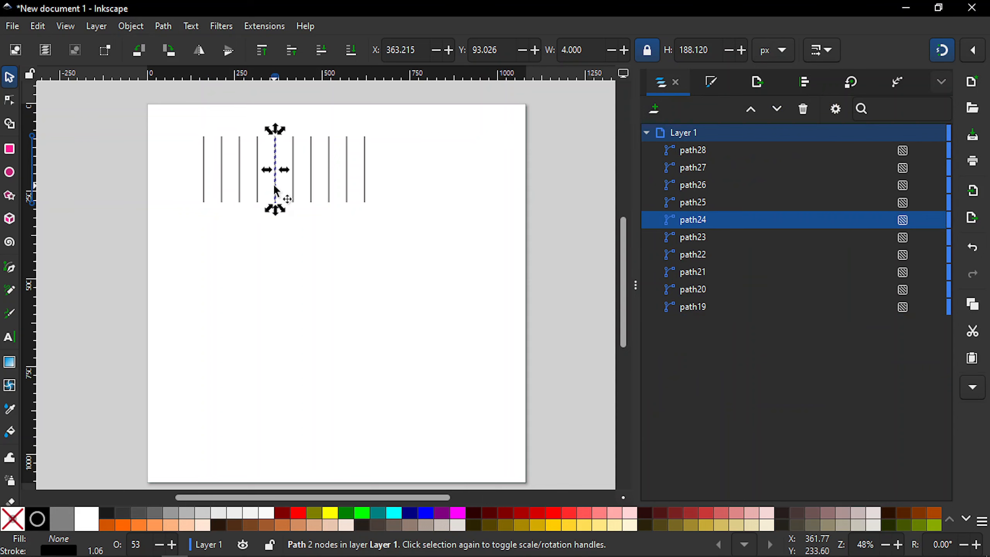
left_click(293, 184)
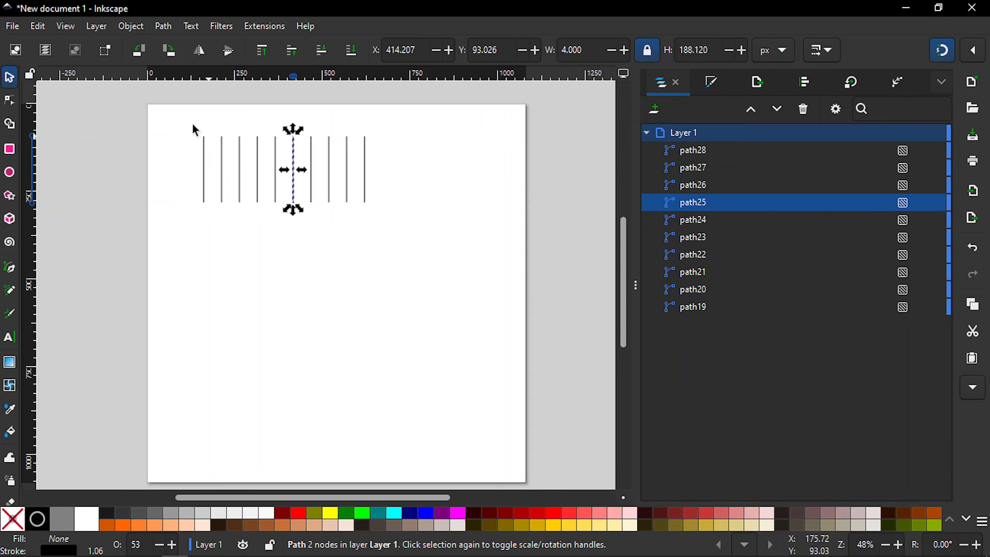
- Convert the strokes of all ten lines to paths and give them a black fill
left_click(180, 116)
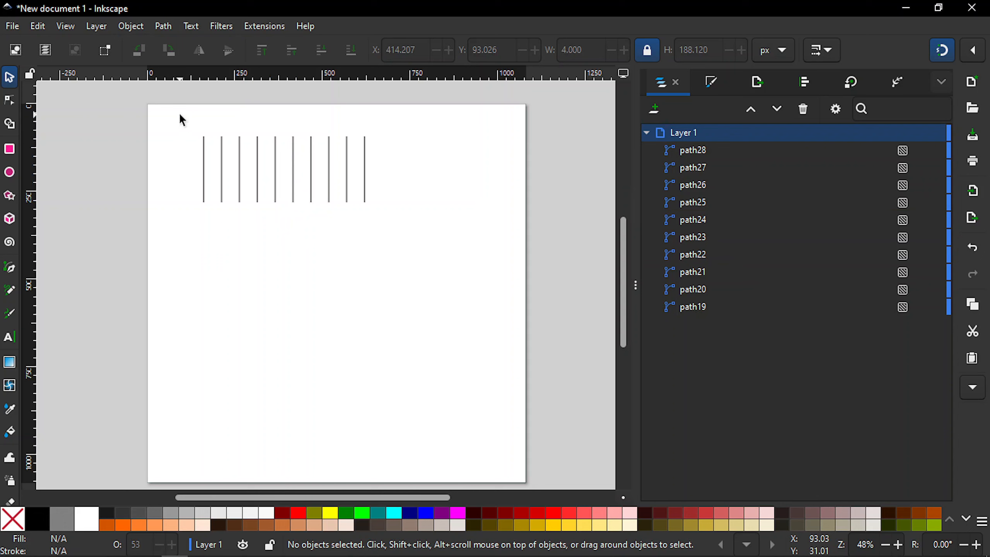
left_click_drag(180, 116, 402, 236)
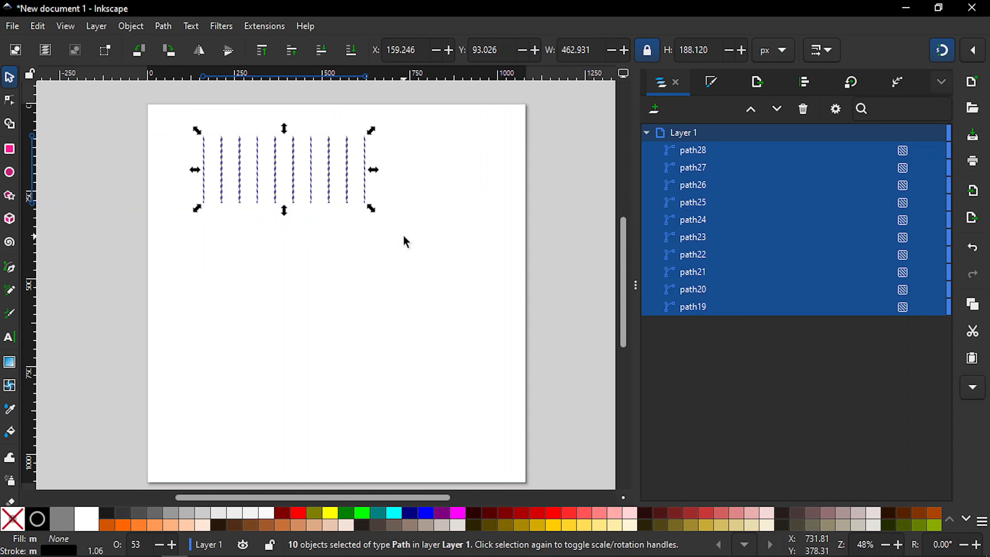
left_click(167, 26)
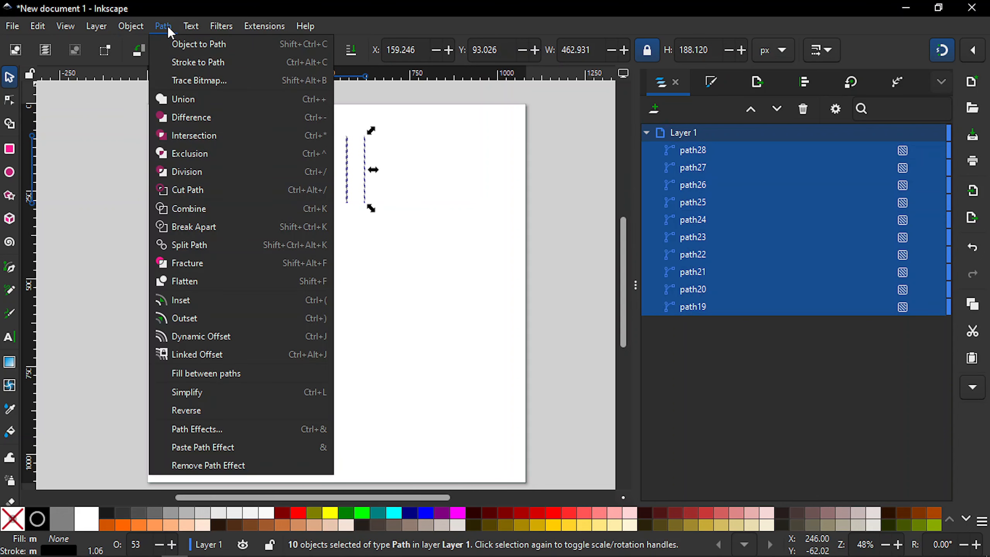
left_click(185, 62)
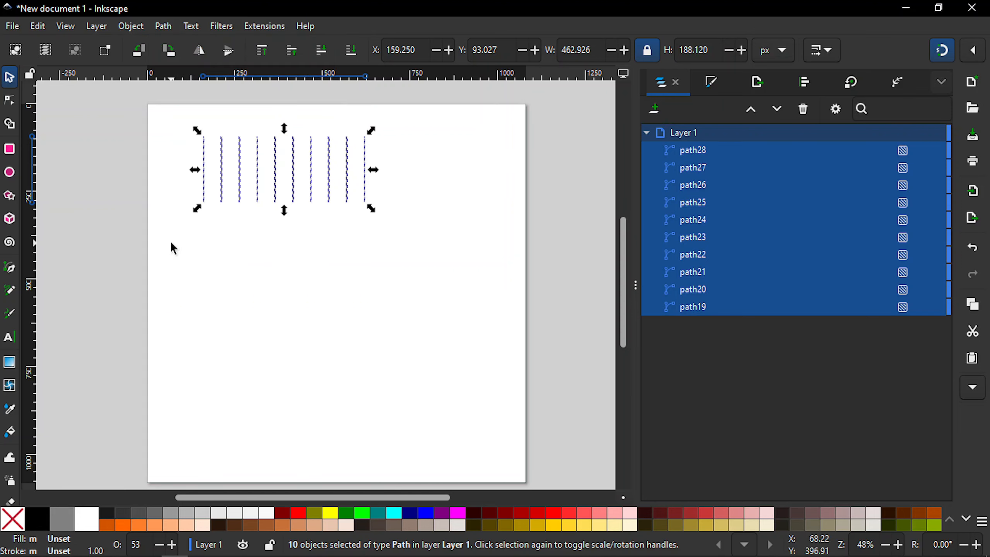
mouse_move(54, 546)
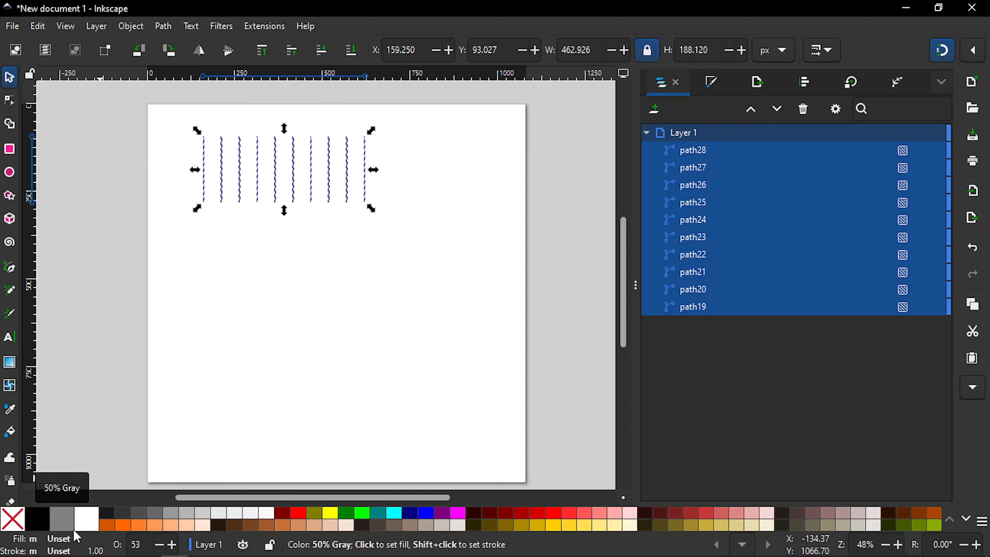
left_click(41, 520)
left_click(289, 280)
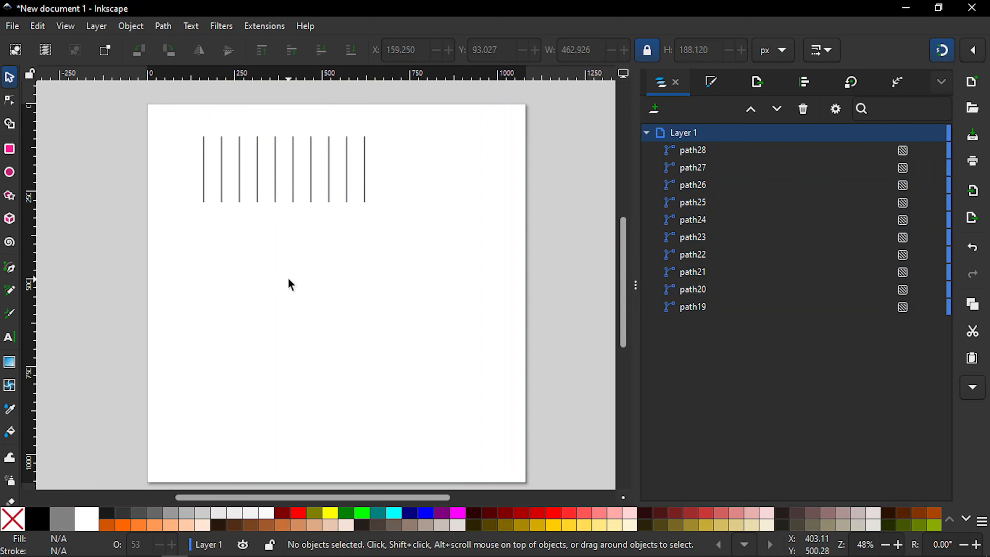
left_click(204, 197)
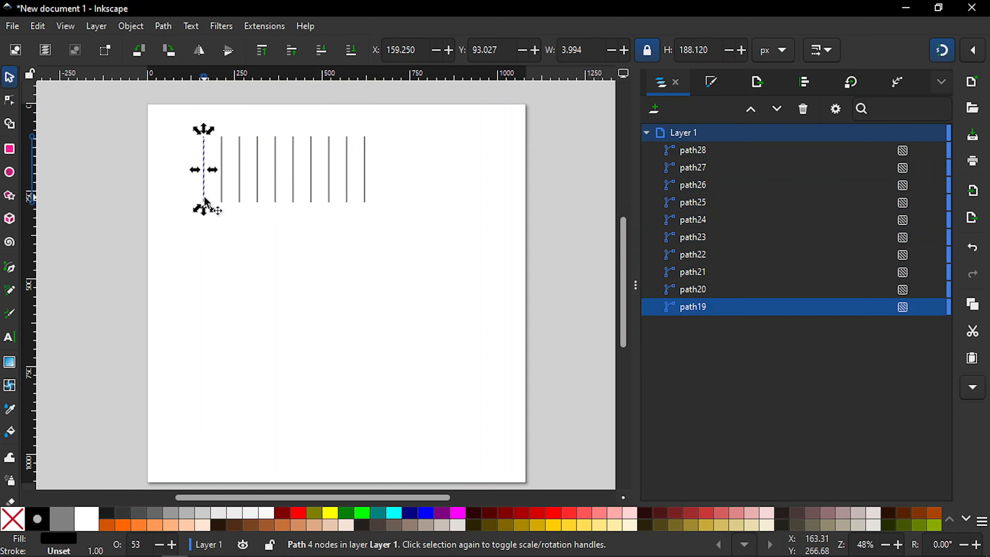
left_click(221, 187)
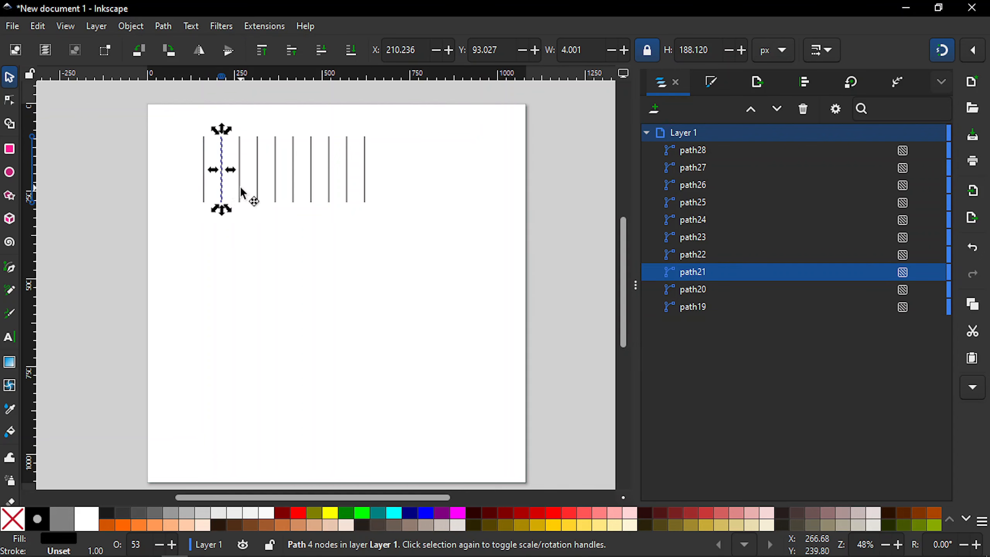
left_click(240, 187)
left_click(257, 189)
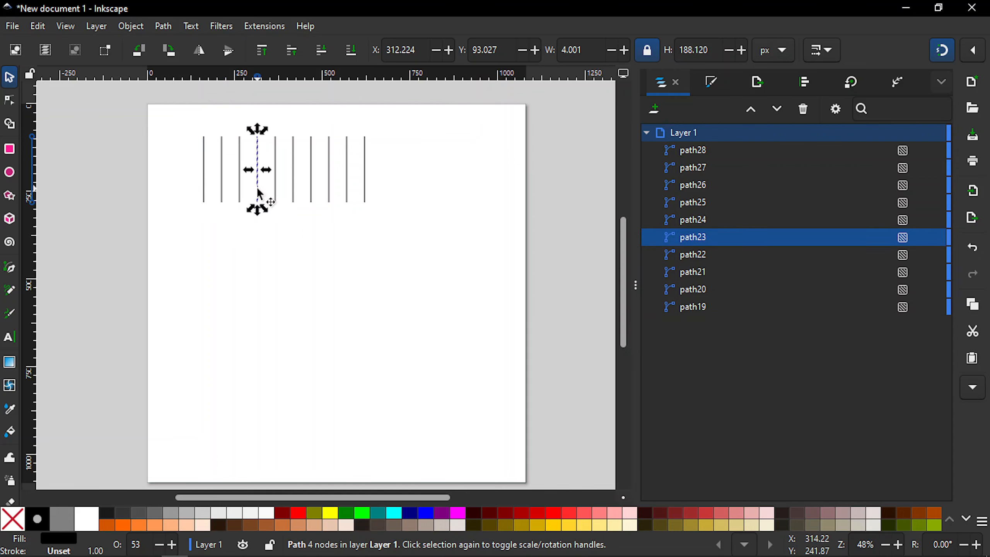
- Select all ten vertical lines and combine them into a single path
left_click(266, 270)
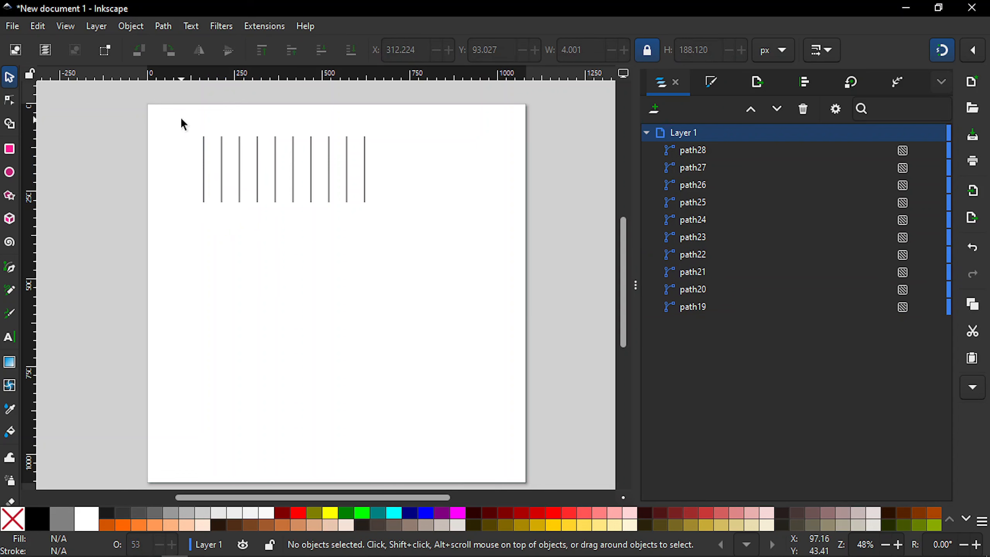
left_click_drag(181, 120, 432, 249)
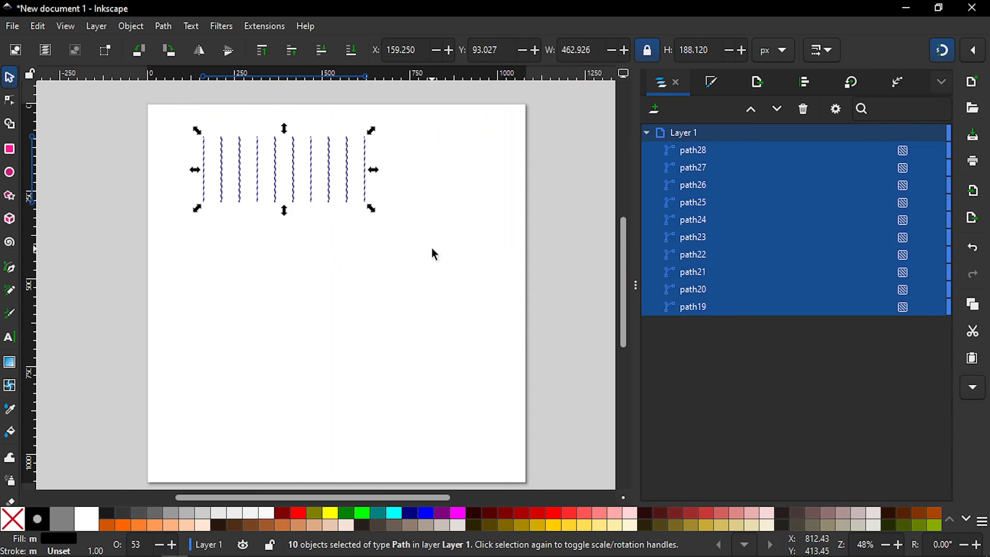
left_click(165, 31)
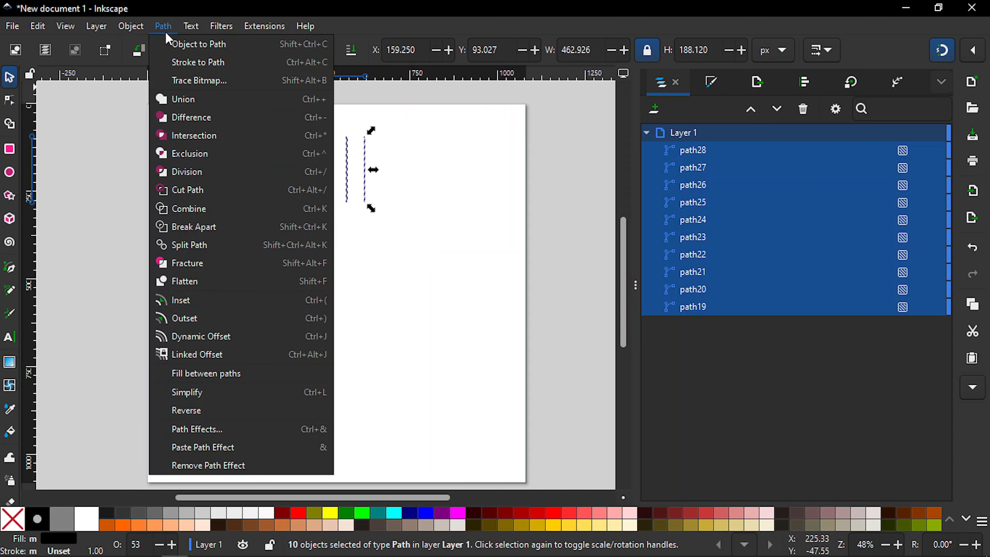
left_click(198, 208)
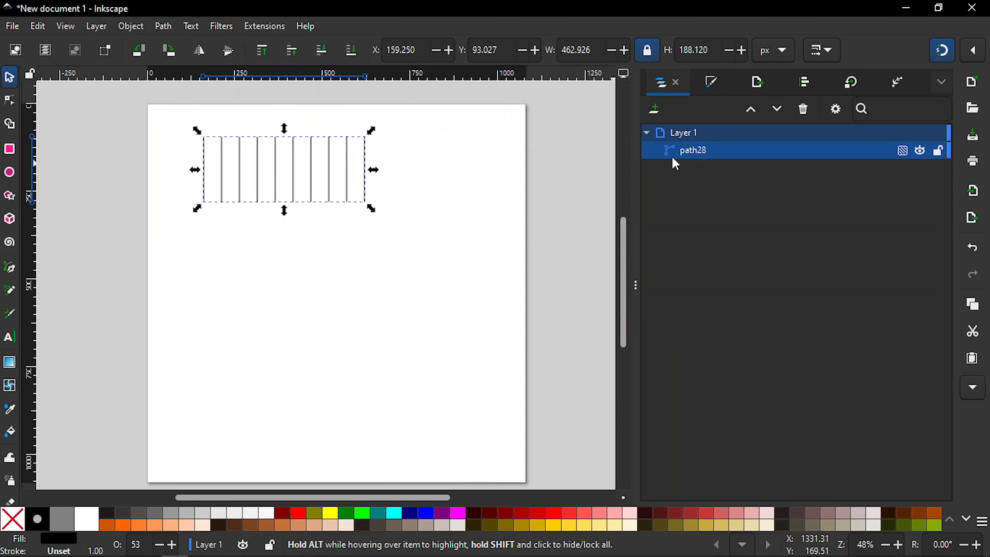
left_click(411, 259)
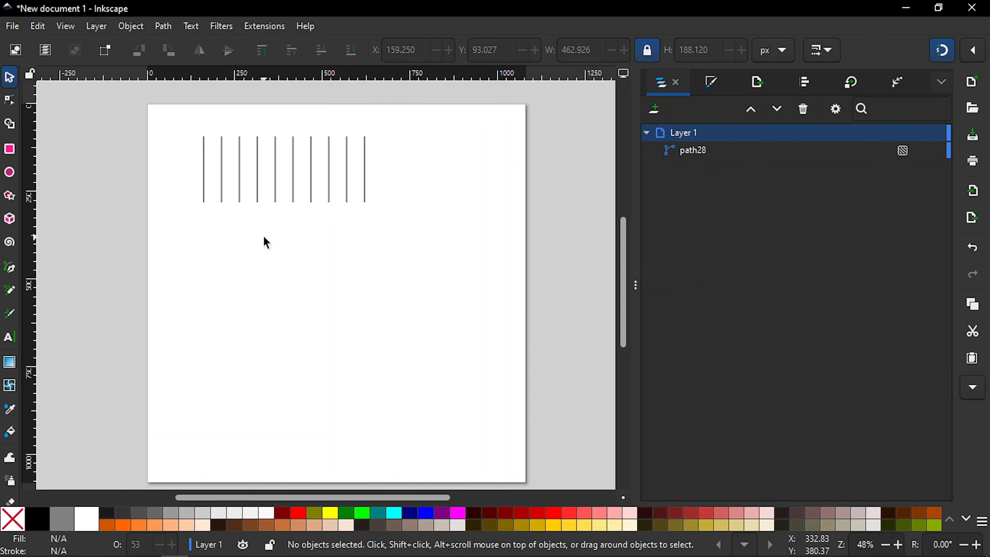
key("b")
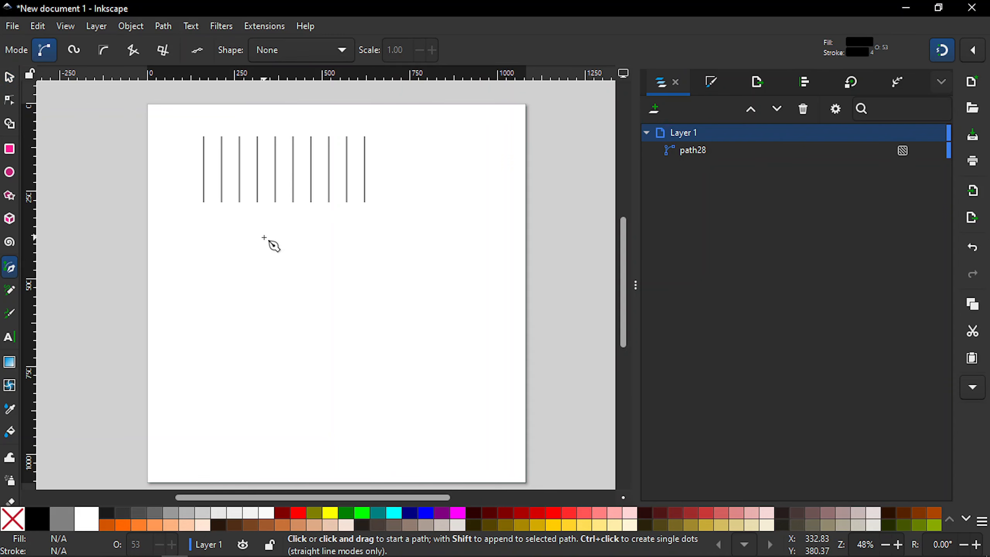
left_click(203, 201)
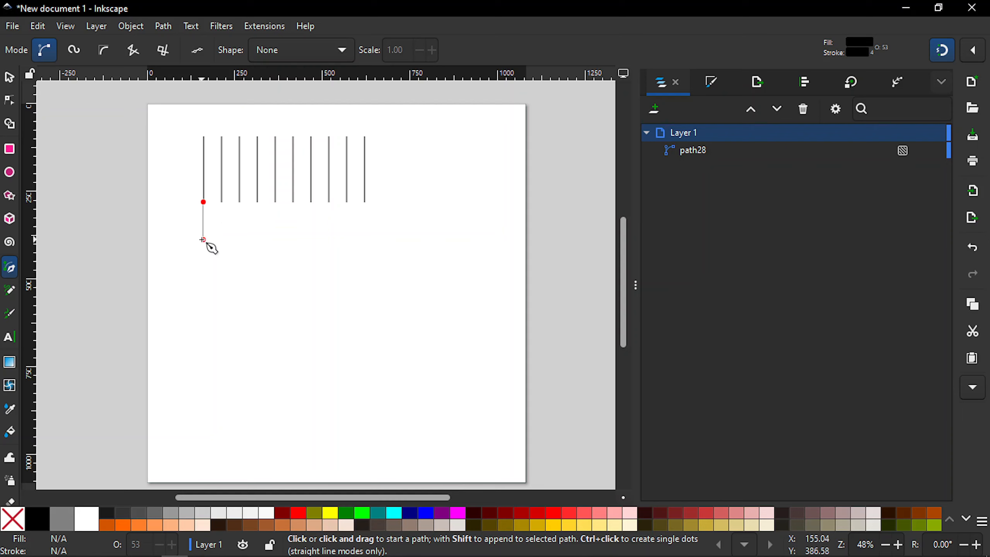
key("Escape")
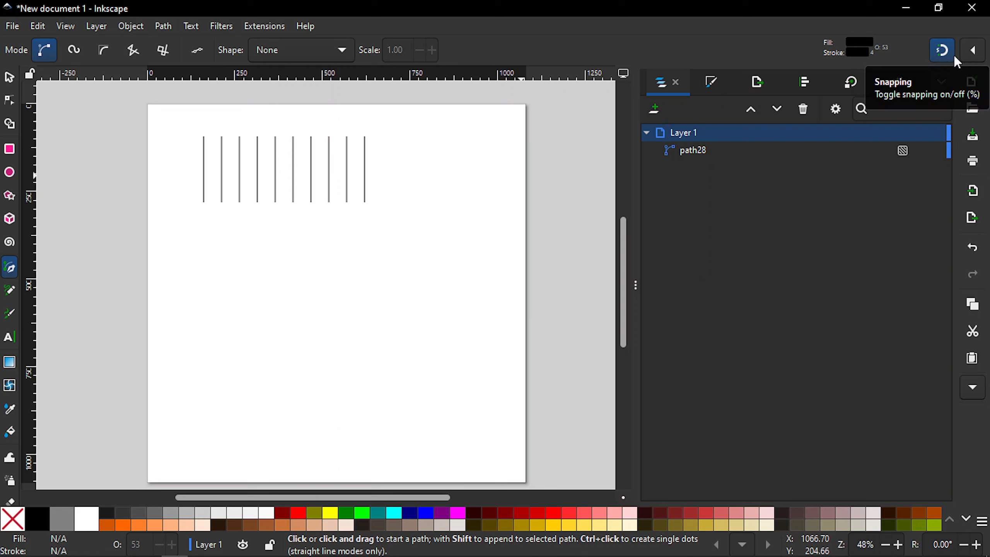
left_click(974, 55)
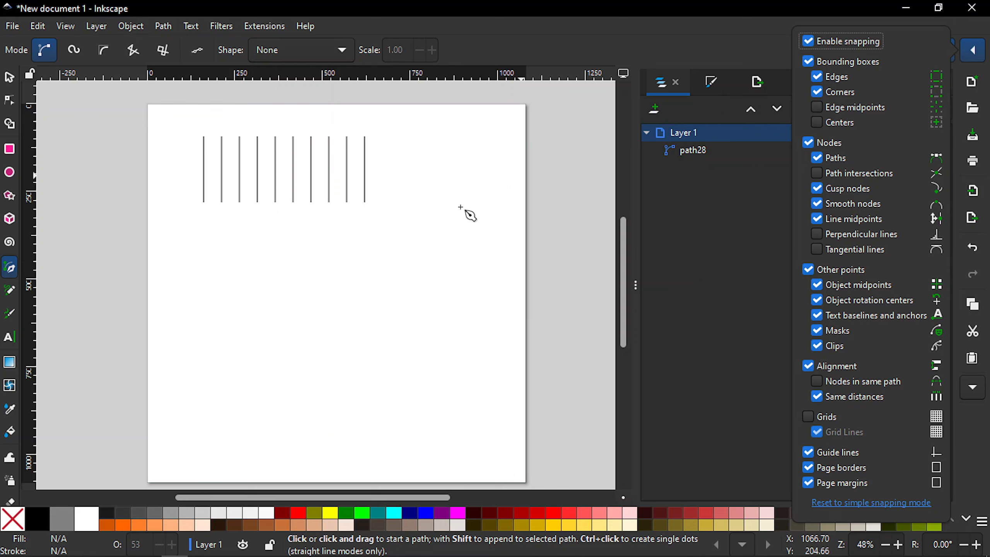
left_click(978, 54)
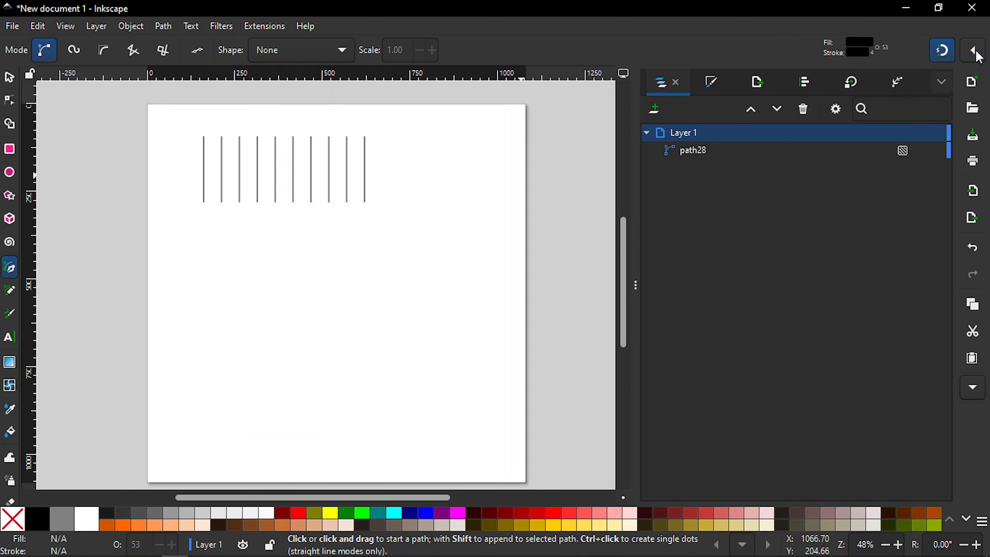
left_click(204, 202)
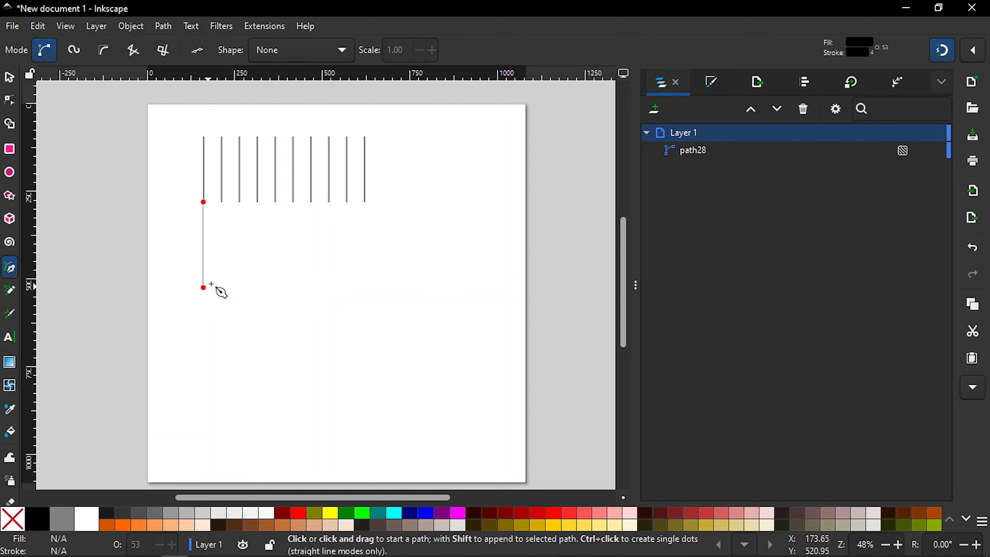
key("Escape")
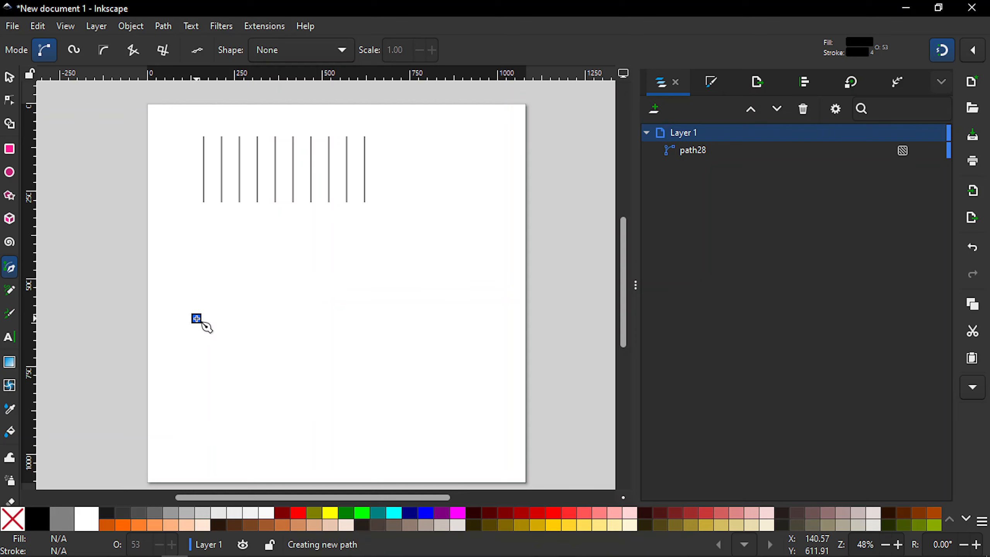
- Draw a straight horizontal line about 461 px long below the vertical lines with the Pen tool and remove its fill
left_click(196, 319)
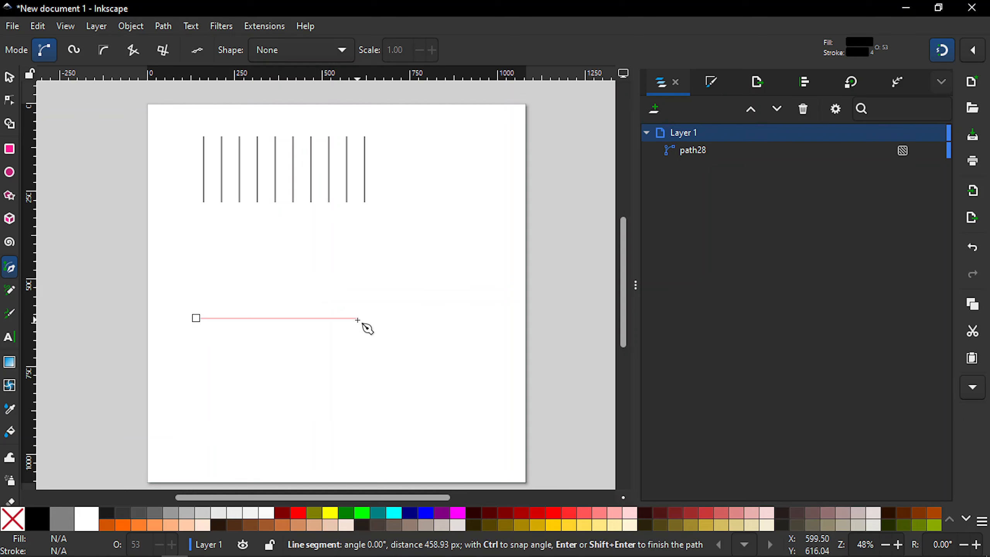
left_click(358, 320)
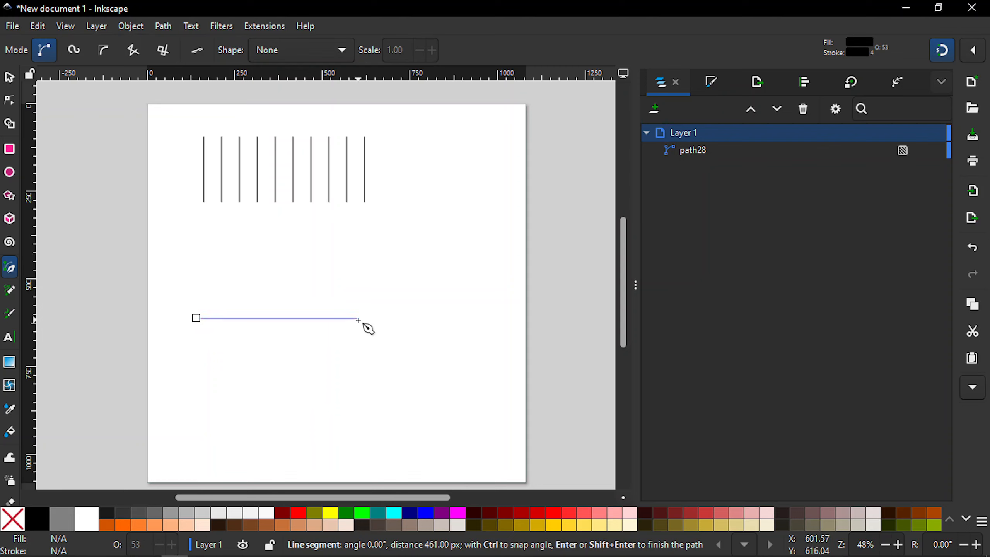
key("Return")
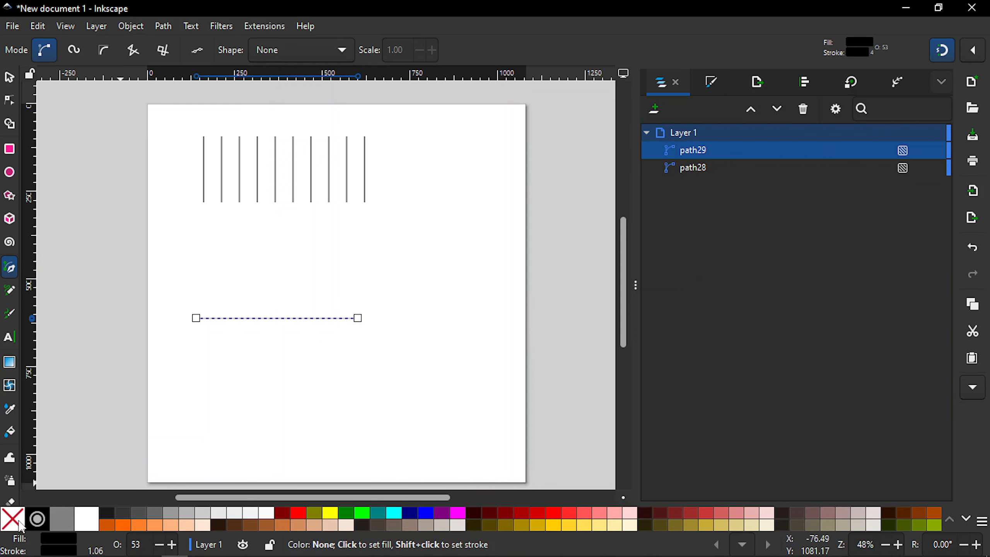
left_click(21, 526)
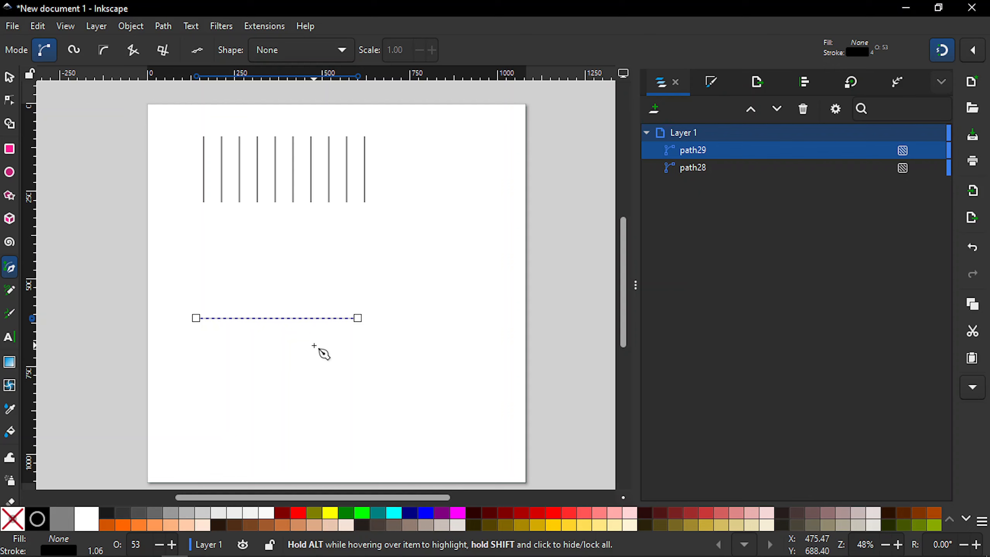
key("s")
left_click(424, 249)
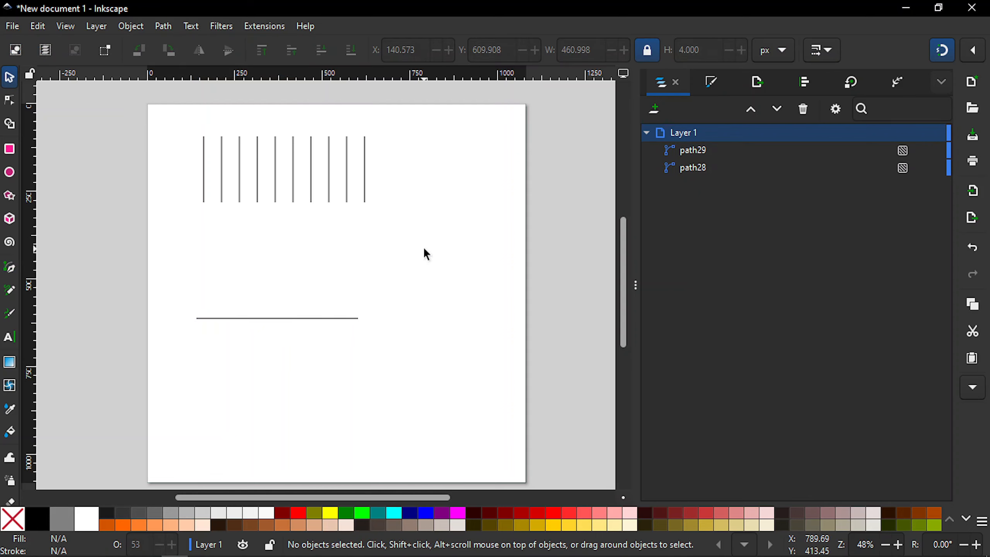
- Scale the combined vertical lines proportionally to a width of 460 px
left_click_drag(162, 112, 386, 227)
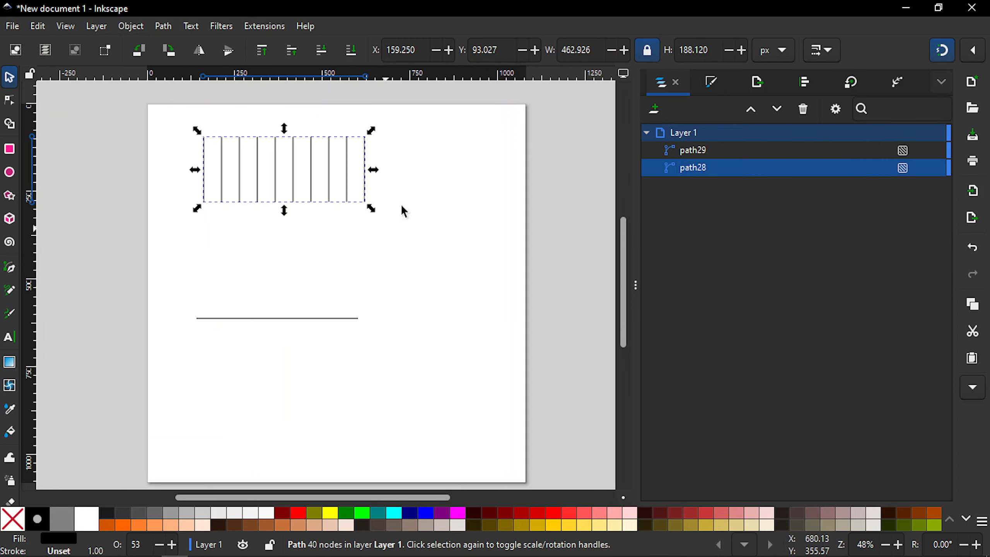
left_click(583, 58)
double_click(582, 58)
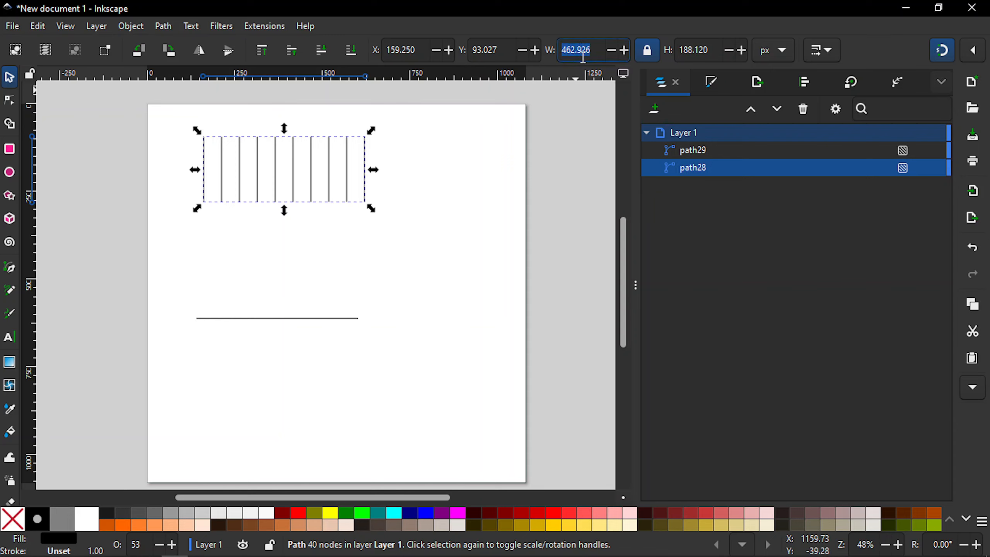
type("460")
key("Return")
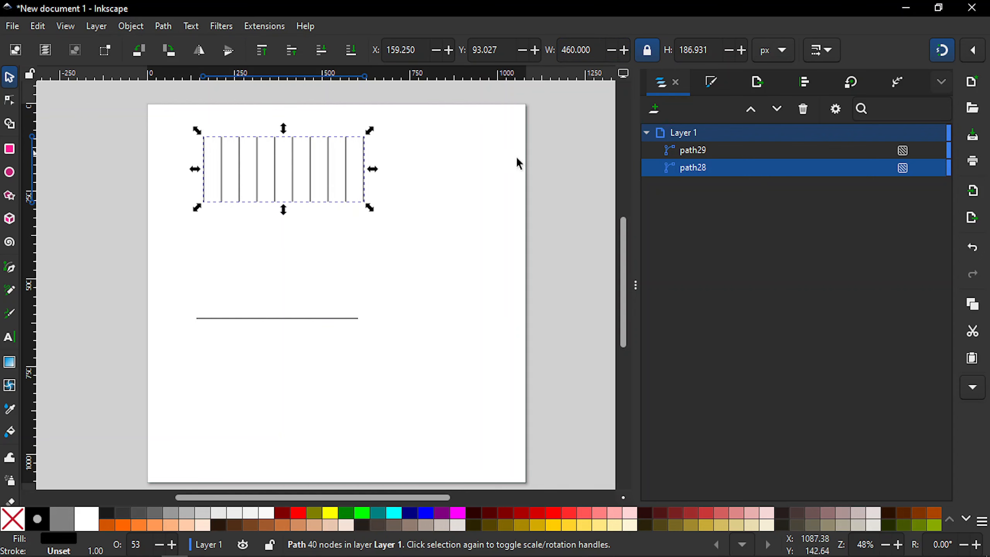
left_click(447, 211)
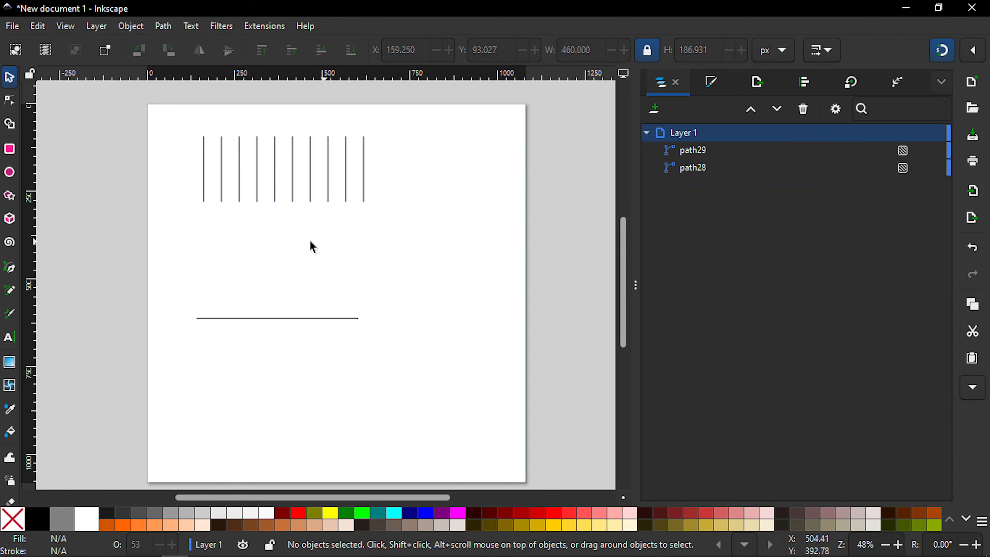
- Compare the widths of the two paths and set the horizontal line's width to 460 px
left_click(289, 319)
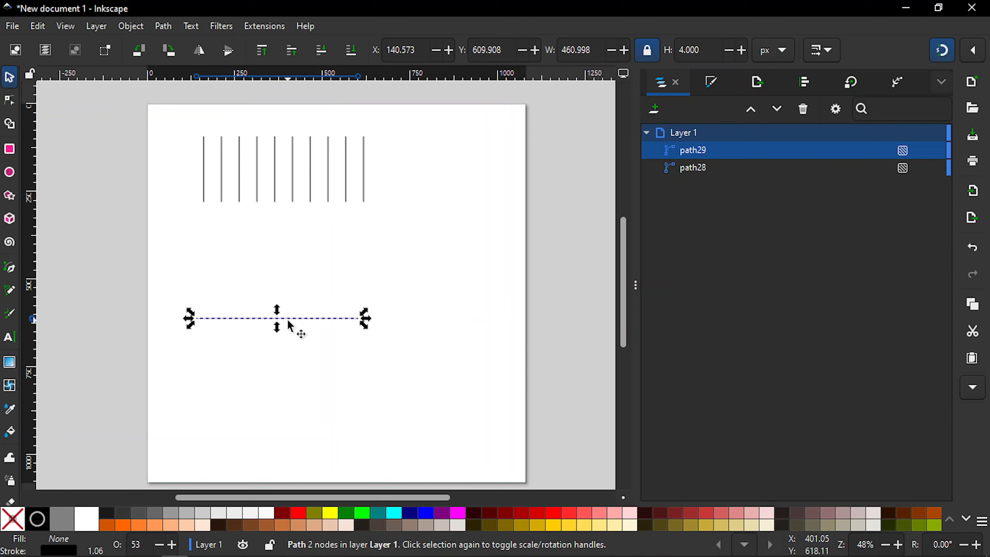
left_click(295, 204)
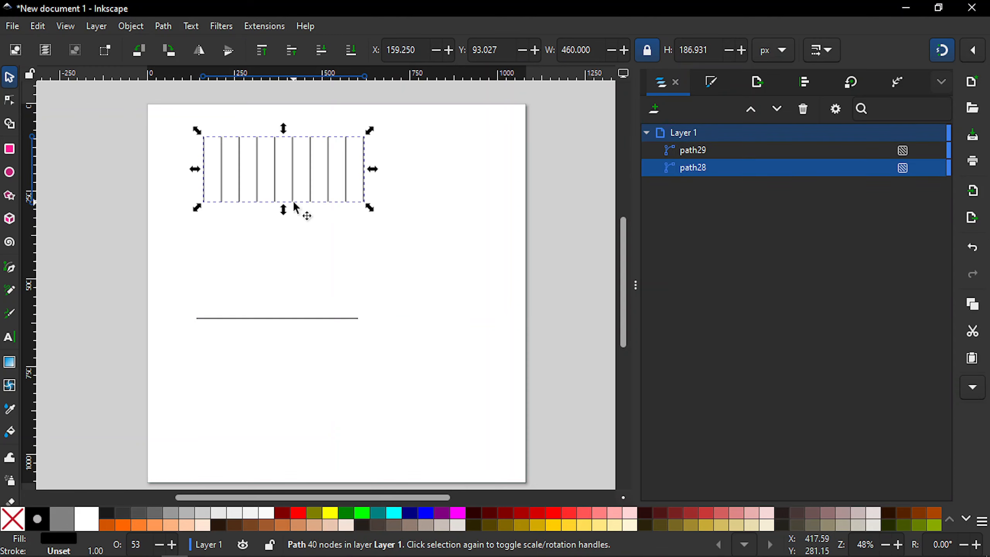
left_click(289, 318)
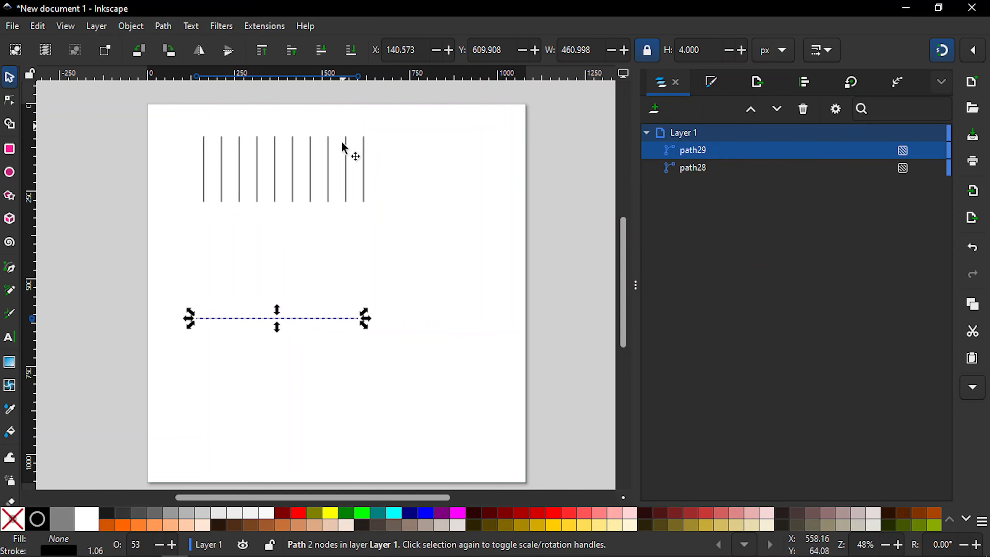
left_click(328, 170)
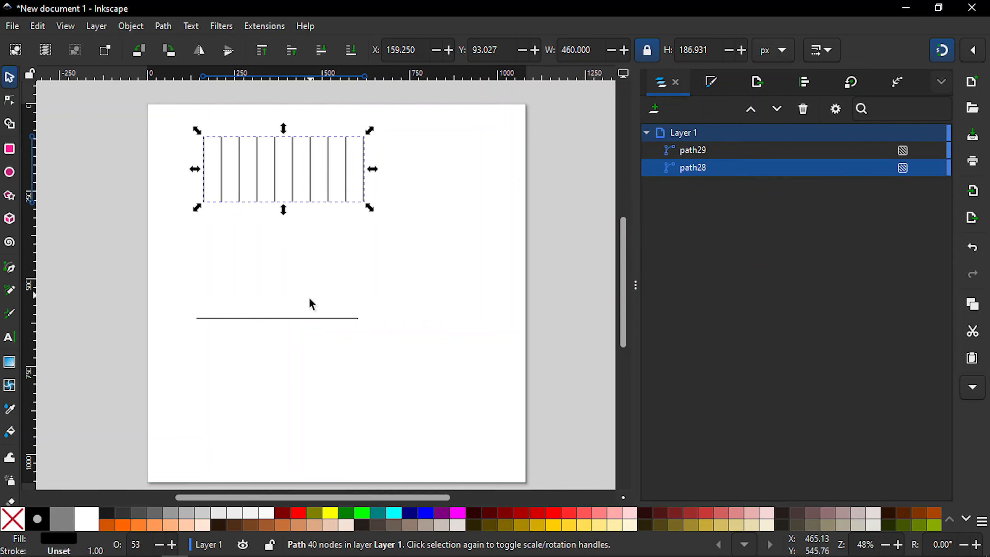
left_click(306, 318)
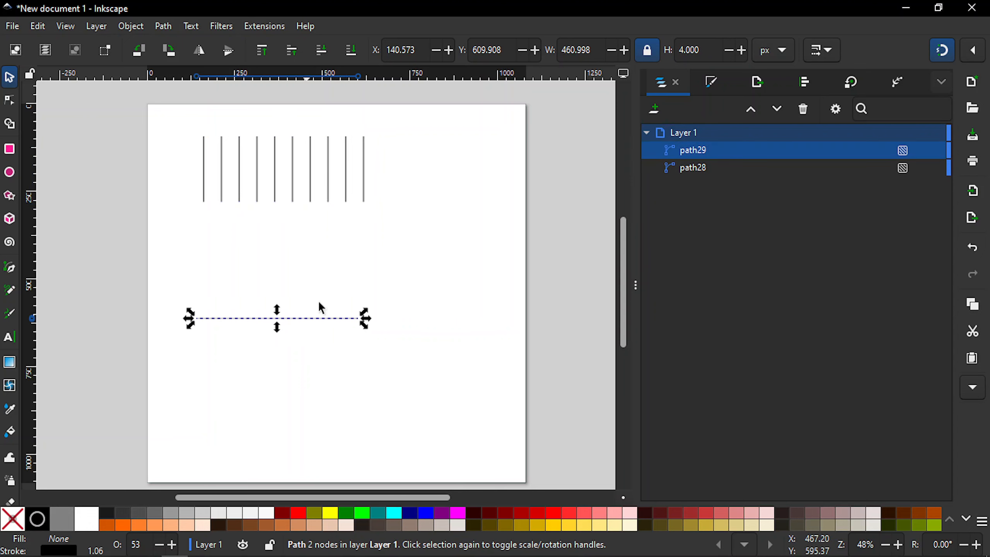
left_click(579, 58)
double_click(579, 58)
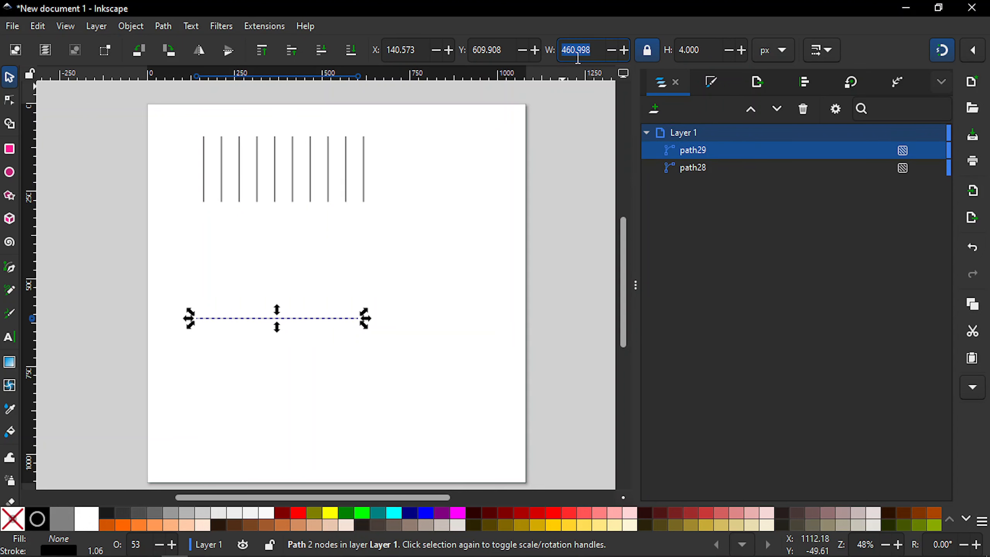
type("460")
key("Return")
left_click(425, 208)
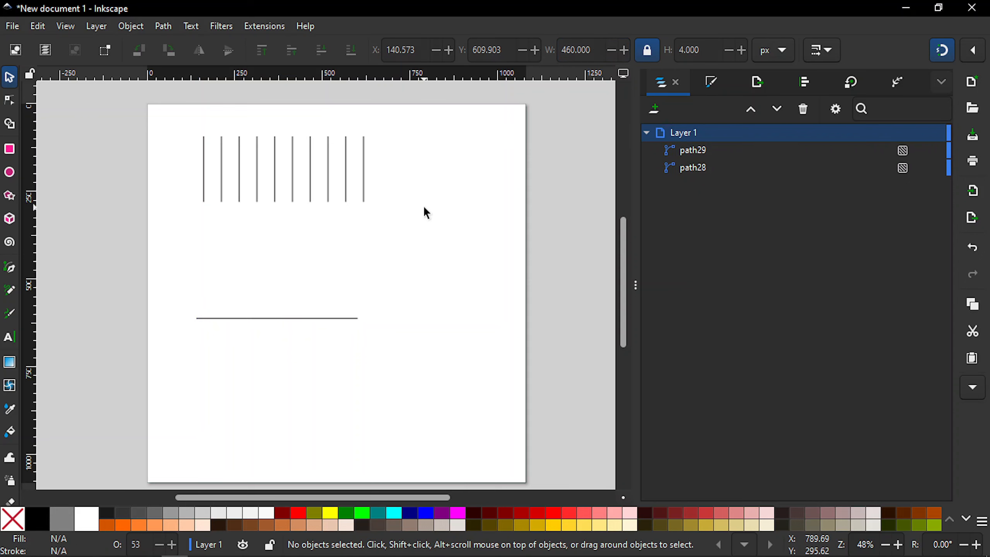
- Set the horizontal line's stroke width to 8 px
left_click(328, 196)
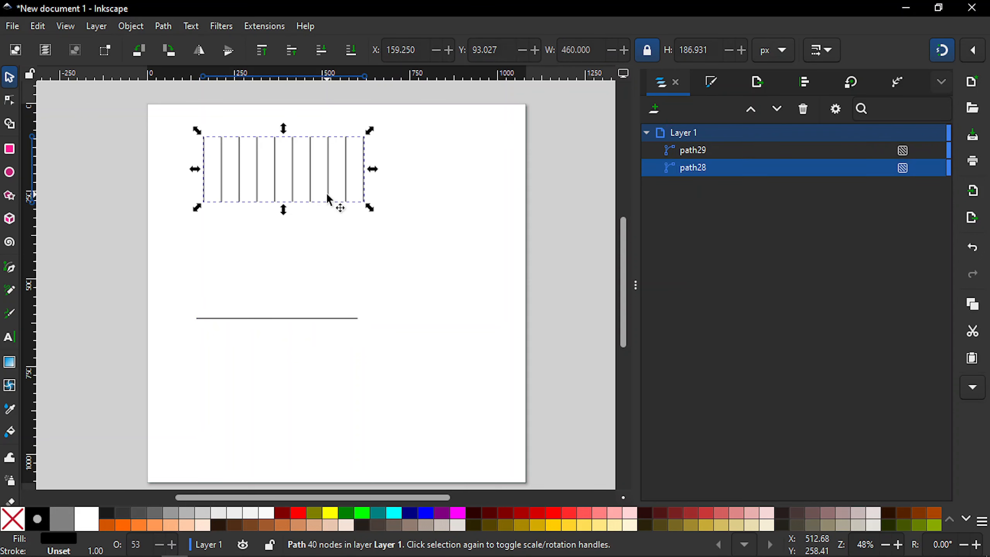
left_click(308, 318)
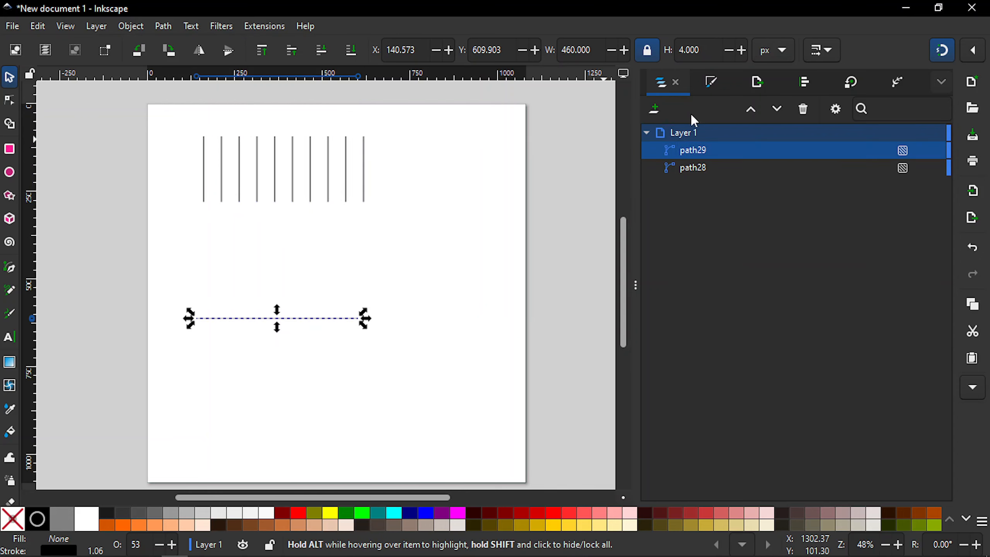
left_click(712, 84)
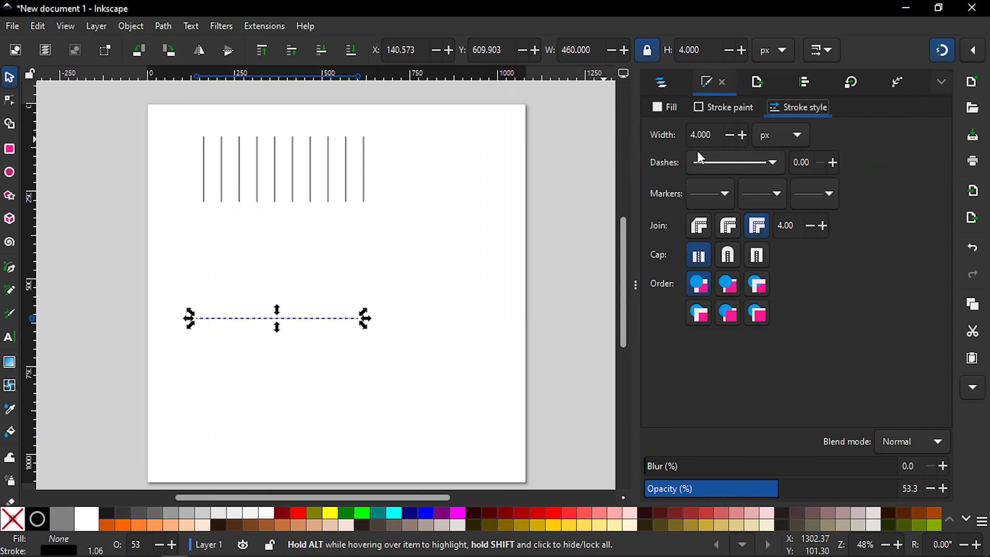
left_click(708, 129)
key("BackSpace")
key("BackSpace")
type("8.")
key("Return")
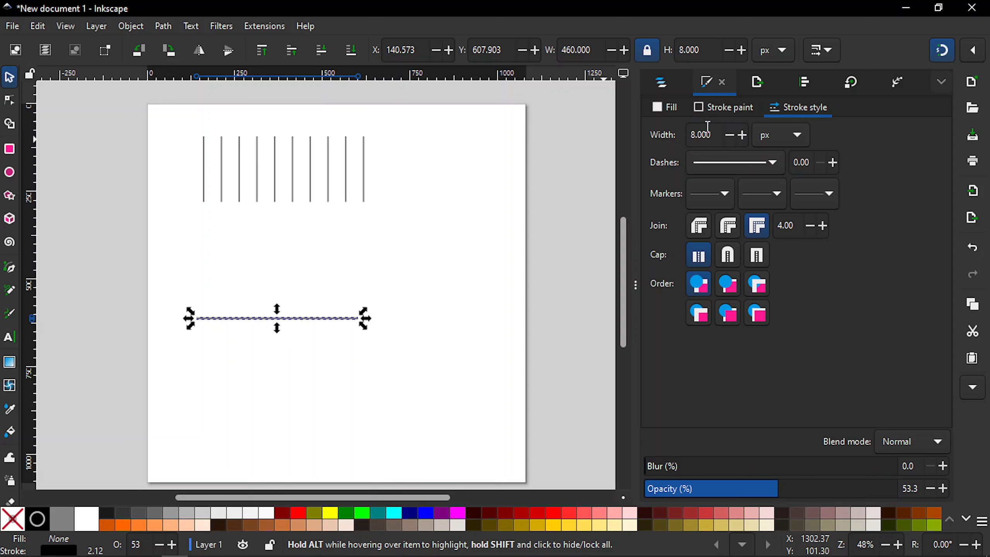
left_click(423, 282)
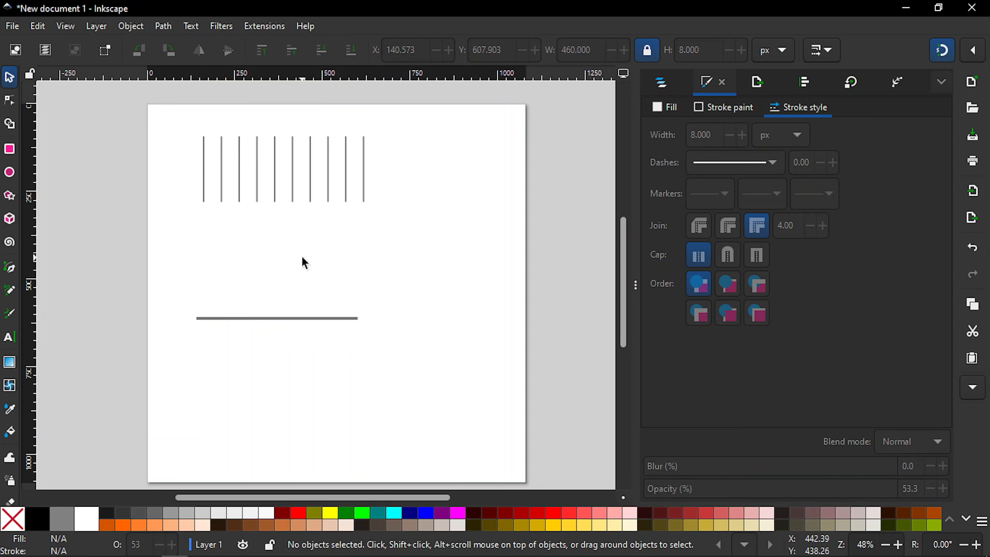
- Convert the stroke of the thick horizontal line below the vertical lines into a path
left_click(275, 319)
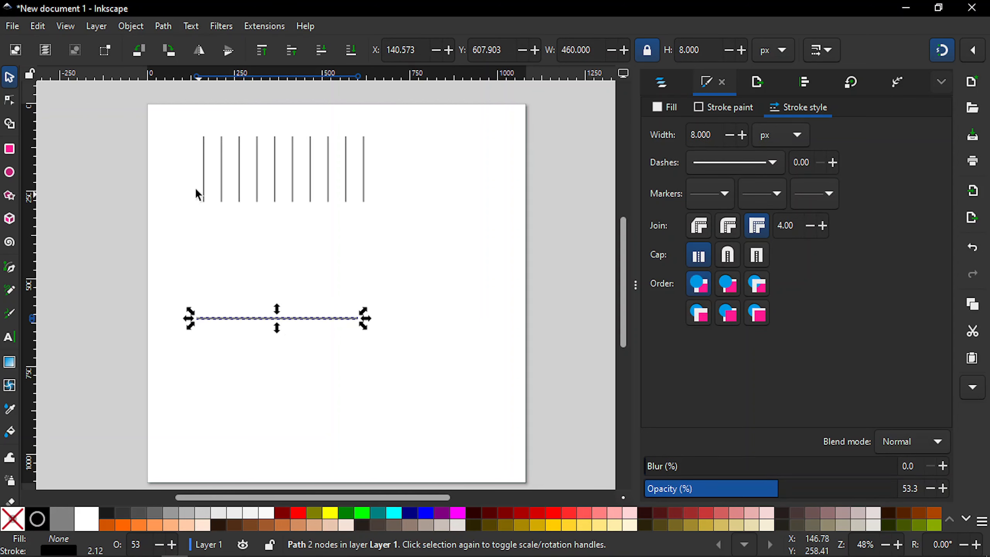
left_click(163, 28)
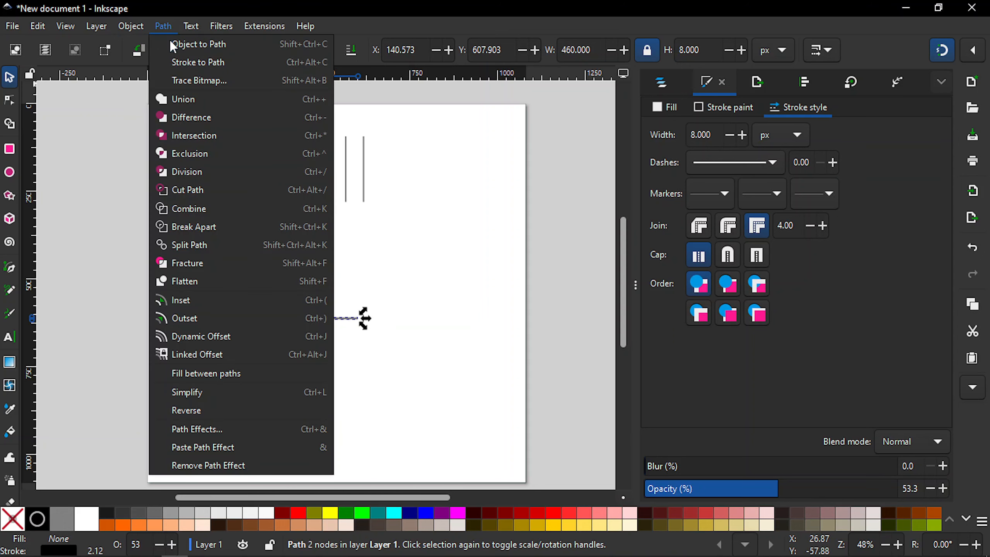
left_click(178, 58)
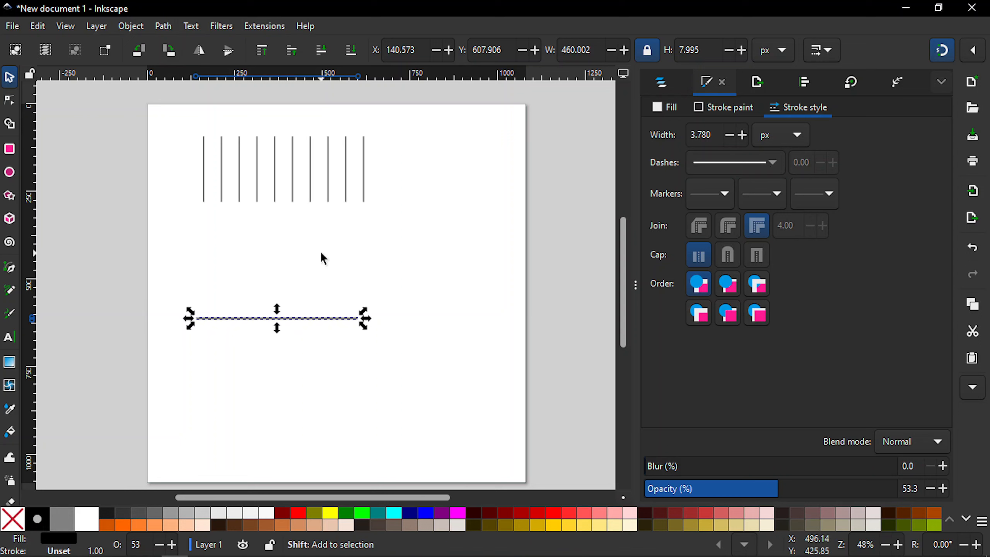
left_click(664, 83)
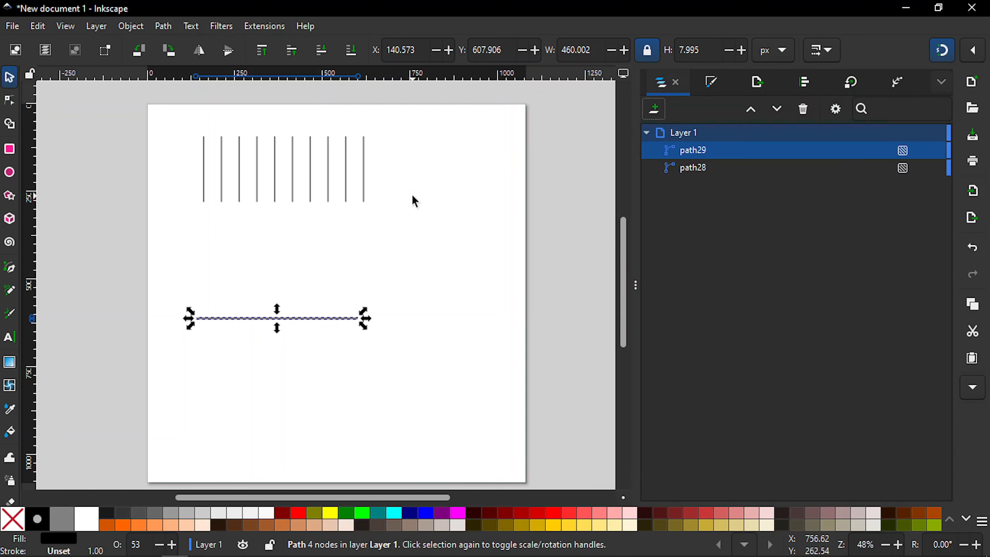
- Align the horizontal bar to the combined vertical lines, centered on the vertical axis with top edges matching, relative to the last selected object
left_click(293, 186, "shift")
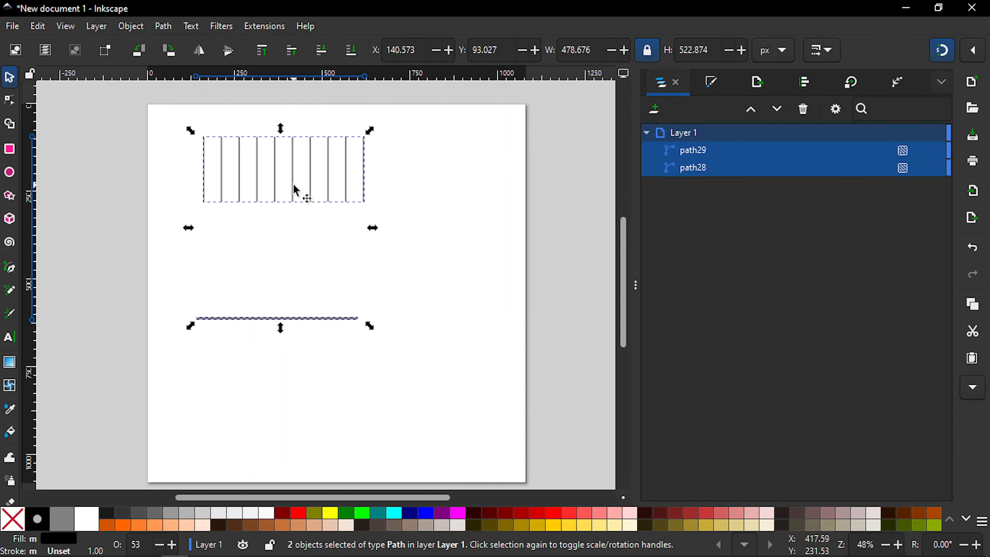
left_click(805, 84)
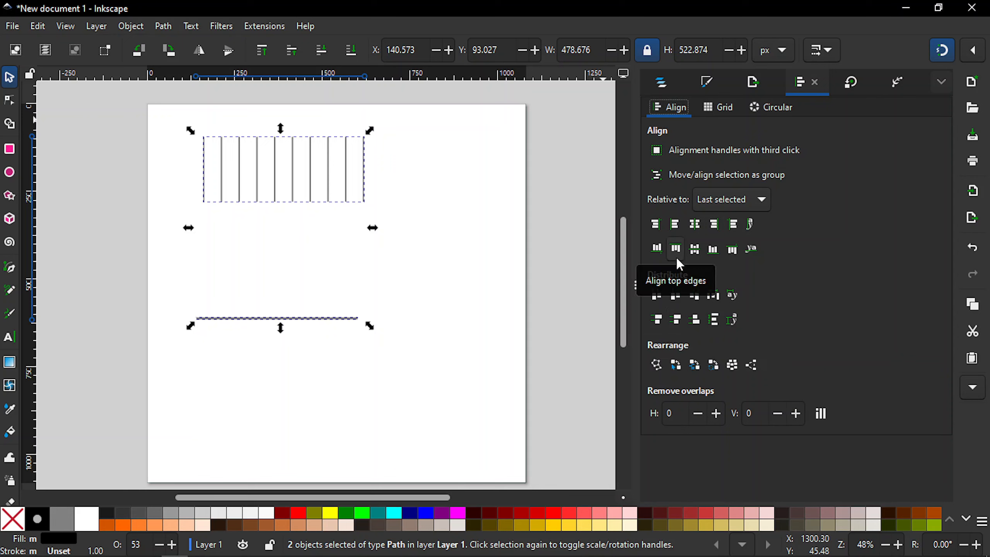
left_click(699, 226)
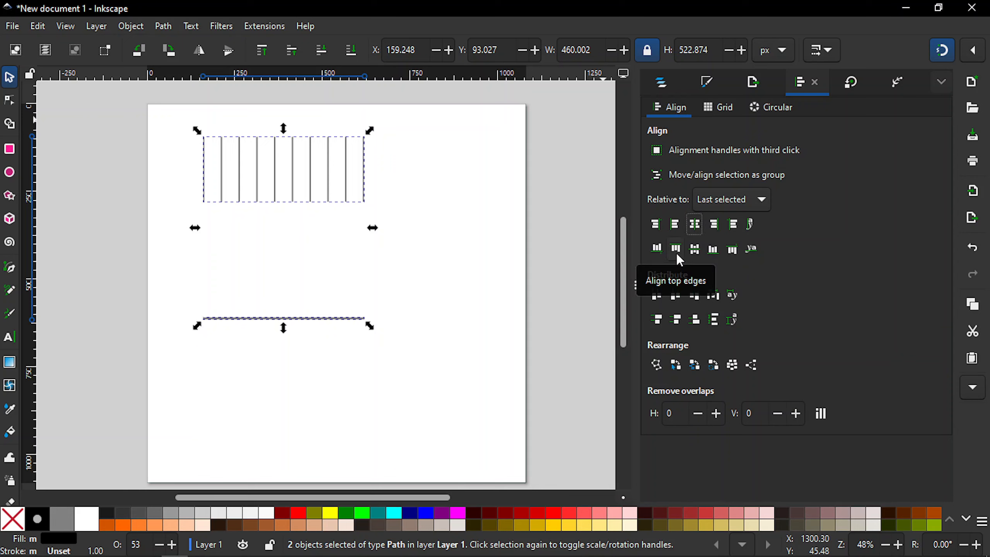
left_click(676, 253)
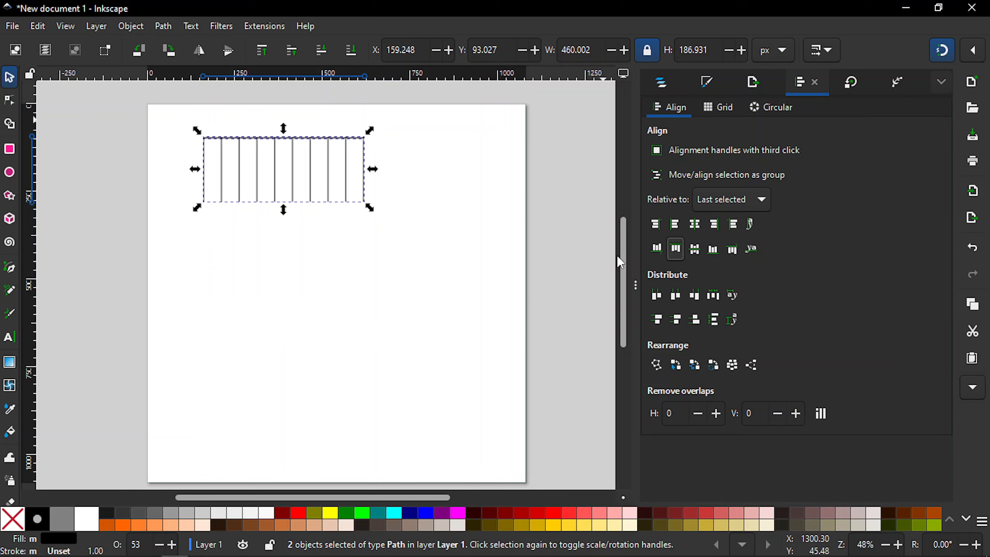
left_click(365, 294)
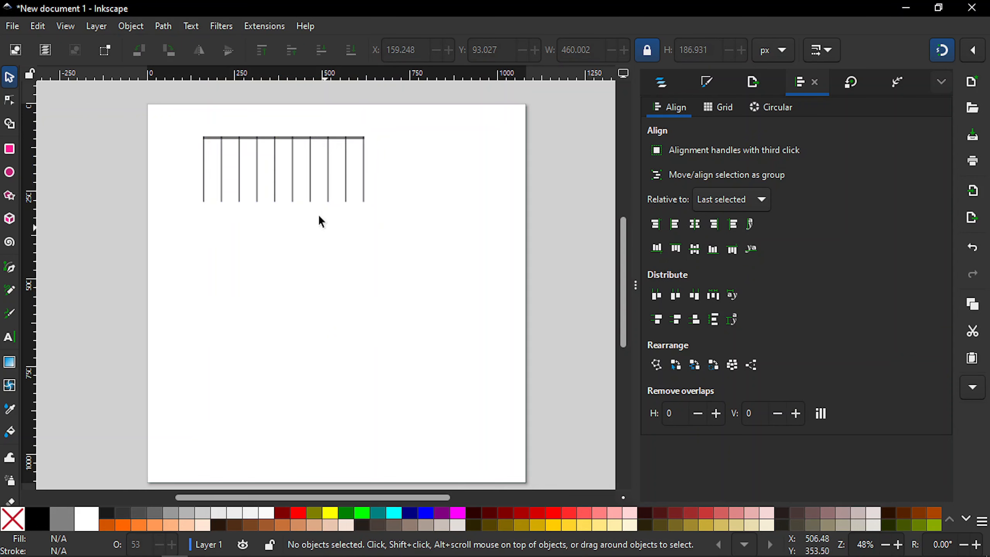
- Duplicate the horizontal bar and align the copy with the bottom edge of the vertical lines
left_click(304, 139)
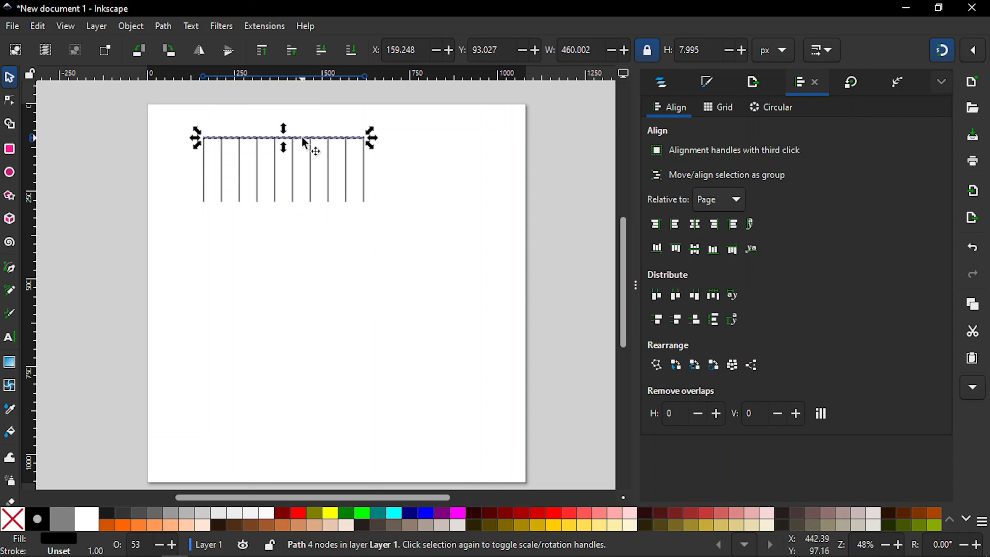
key("ctrl")
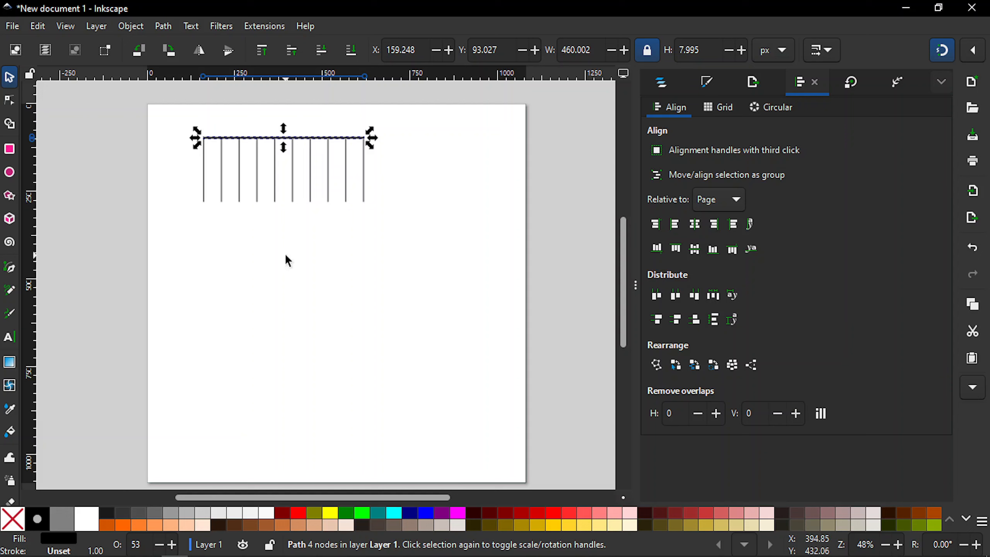
key("shift")
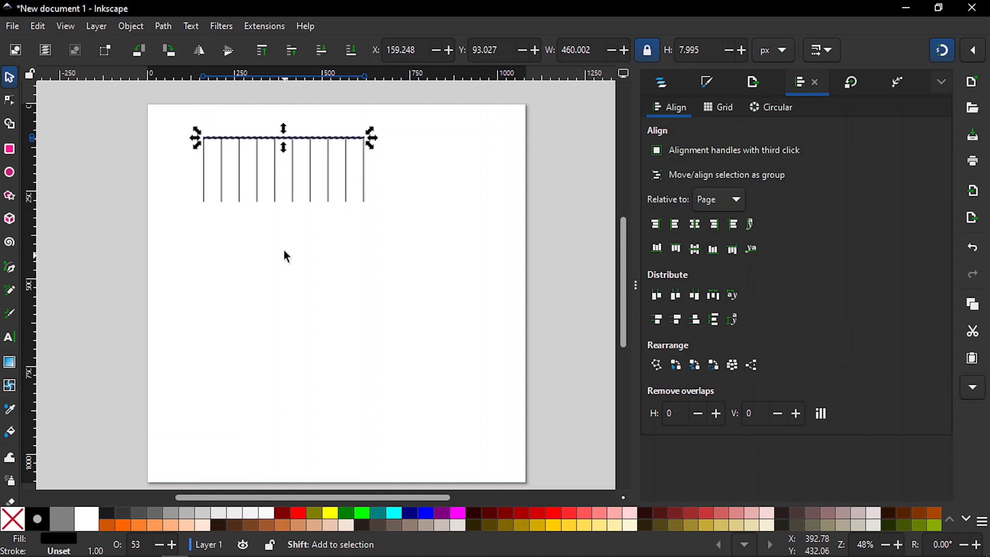
left_click(275, 201, "shift")
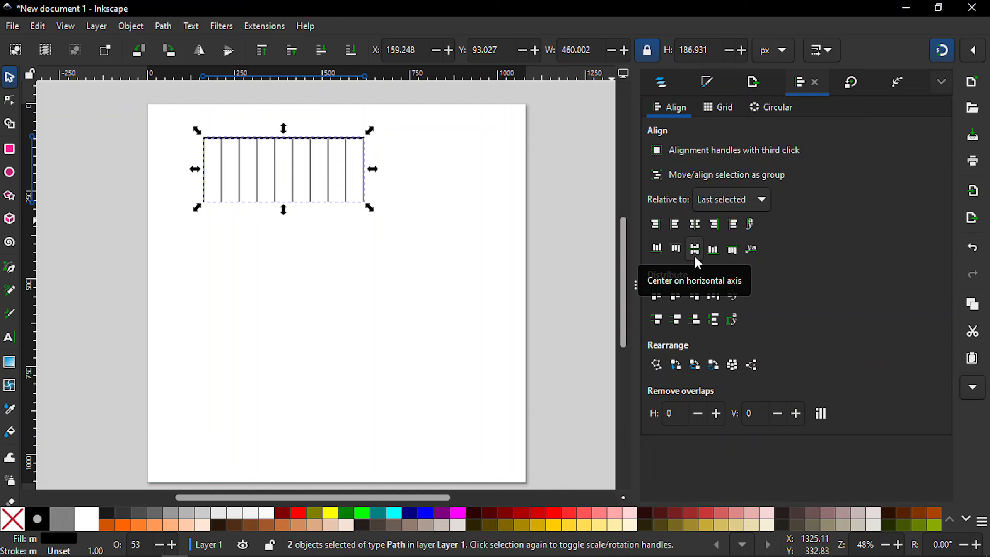
left_click(712, 258)
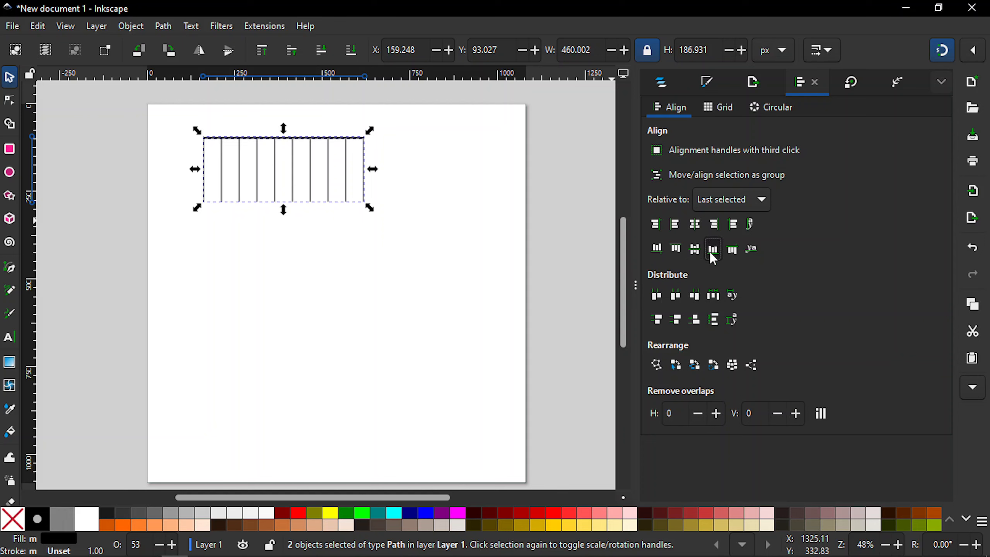
left_click(393, 264)
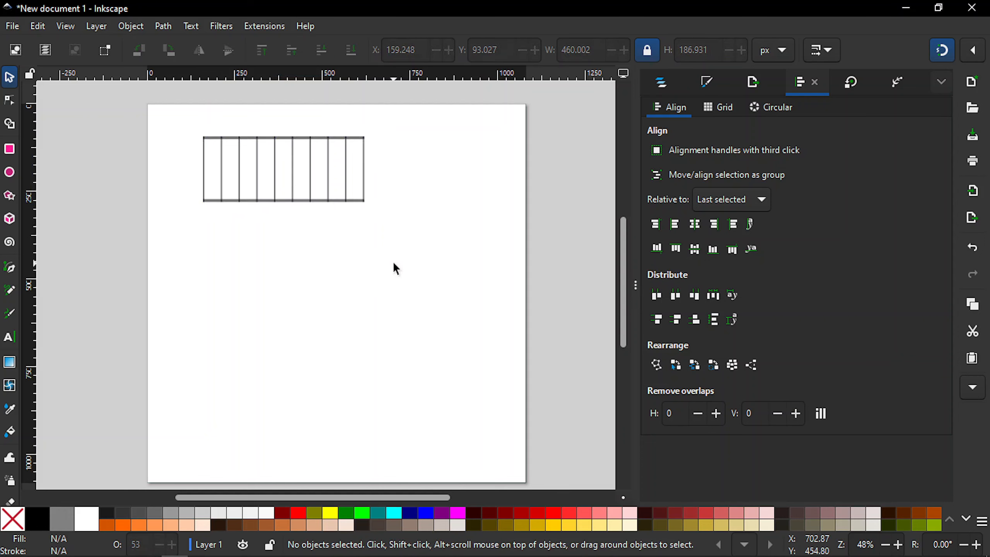
- Examine up close how the two horizontal bars meet the ends of the vertical lines
key("plus")
key("plus")
key("plus")
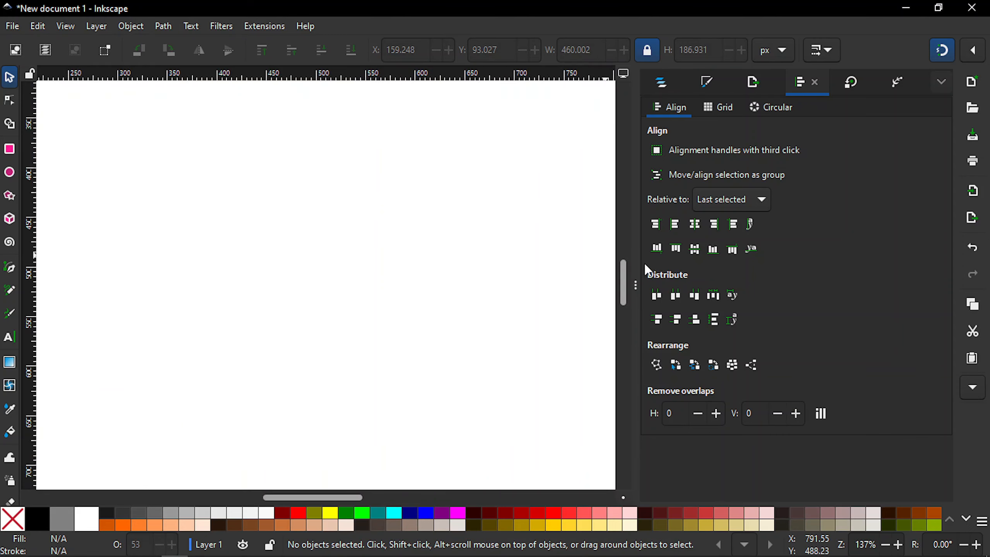
left_click_drag(618, 283, 626, 242)
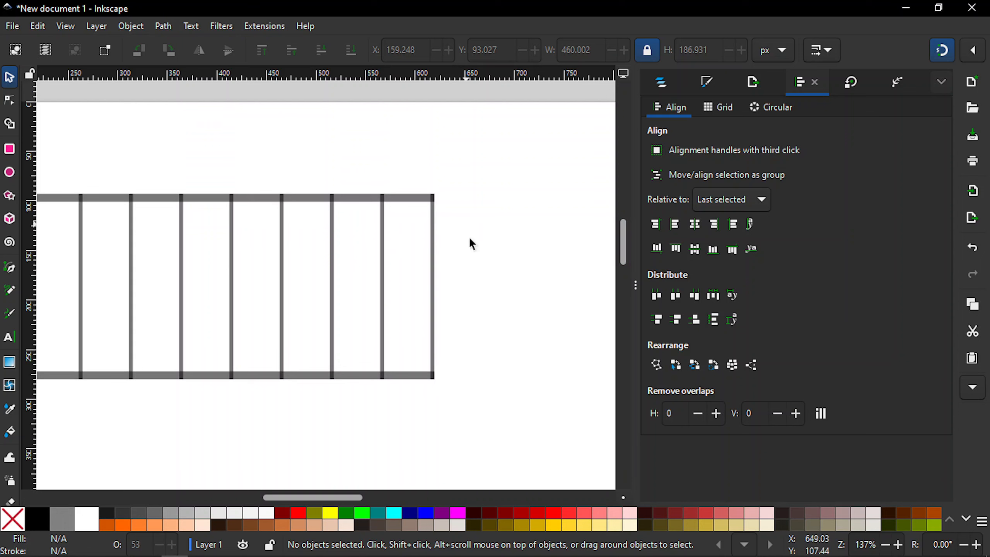
key("minus")
key("minus")
key("minus")
key("minus")
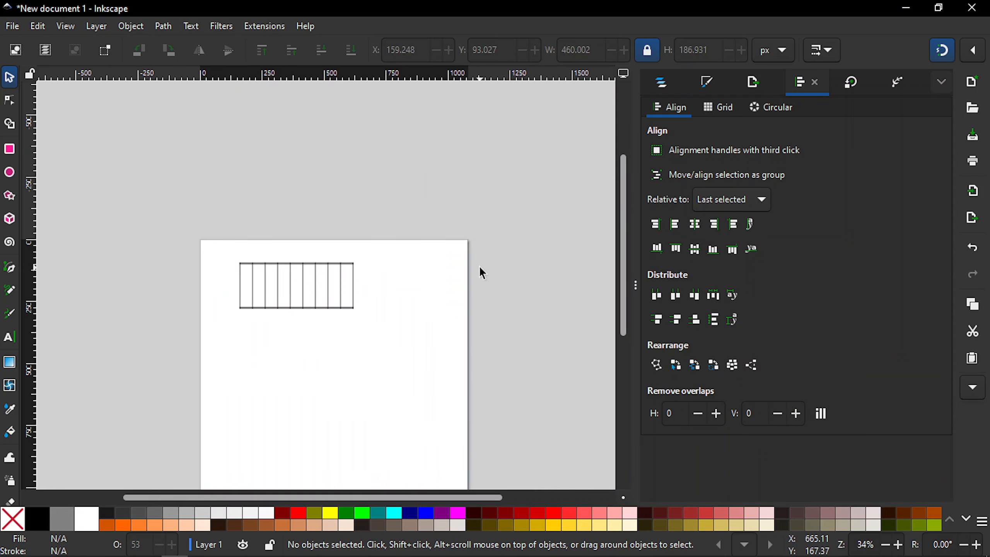
key("plus")
key("plus")
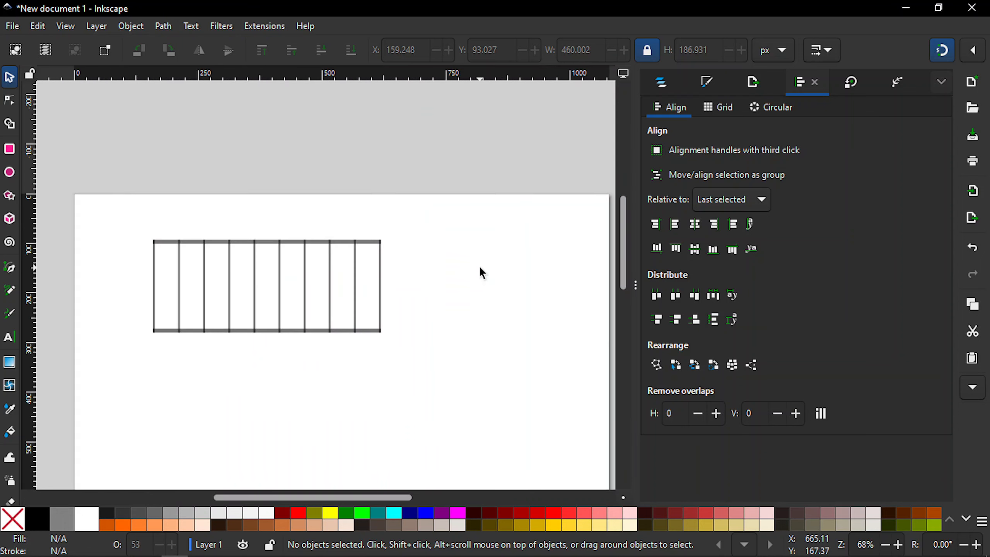
left_click_drag(626, 208, 624, 234)
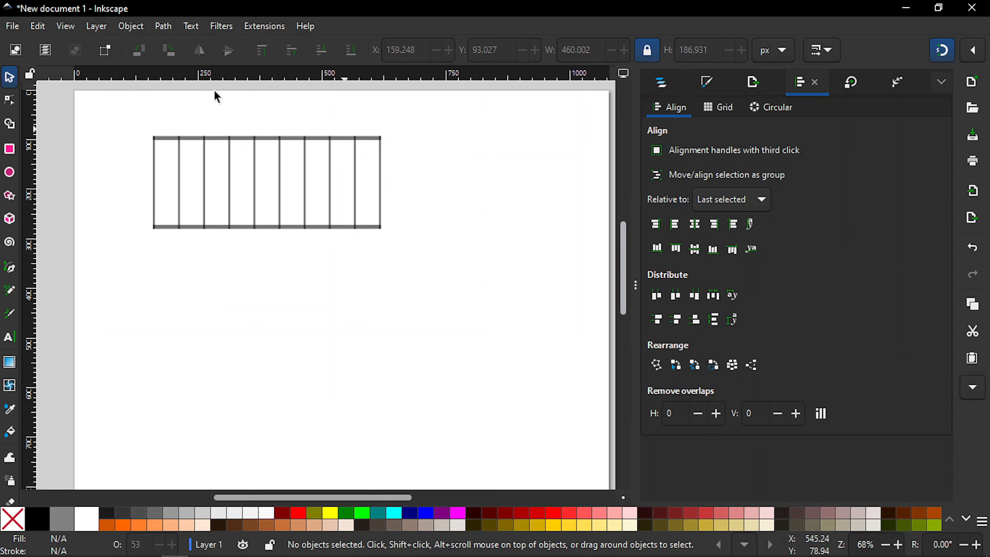
- Combine the two horizontal bars and the vertical lines into a single path
mouse_move(112, 110)
left_mouse_down()
mouse_move(318, 270)
mouse_move(449, 281)
left_mouse_up()
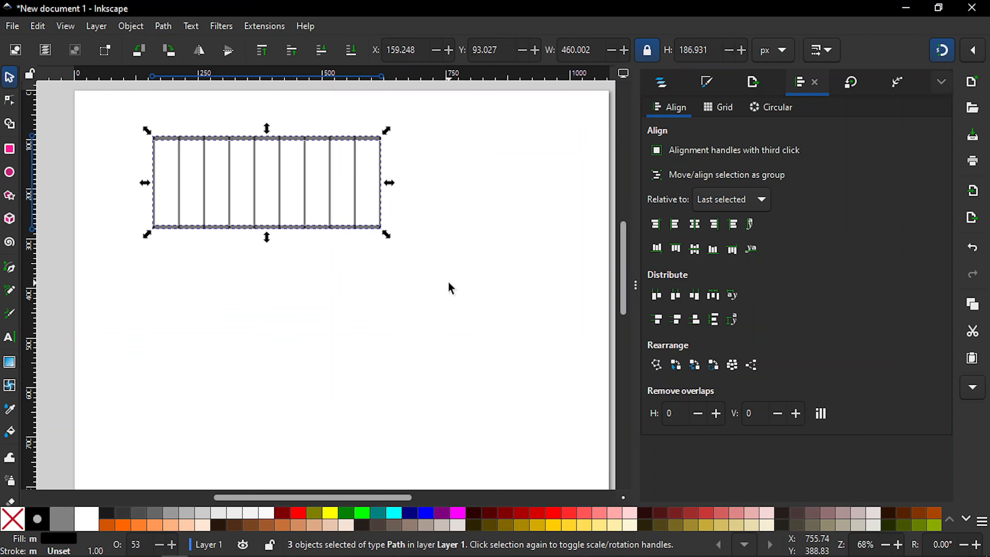
left_click(661, 82)
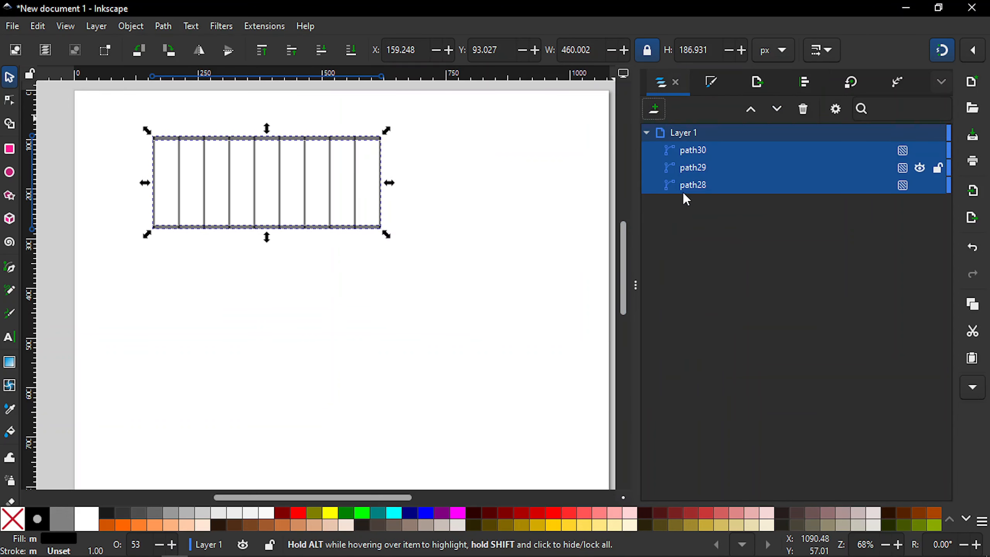
left_click(163, 27)
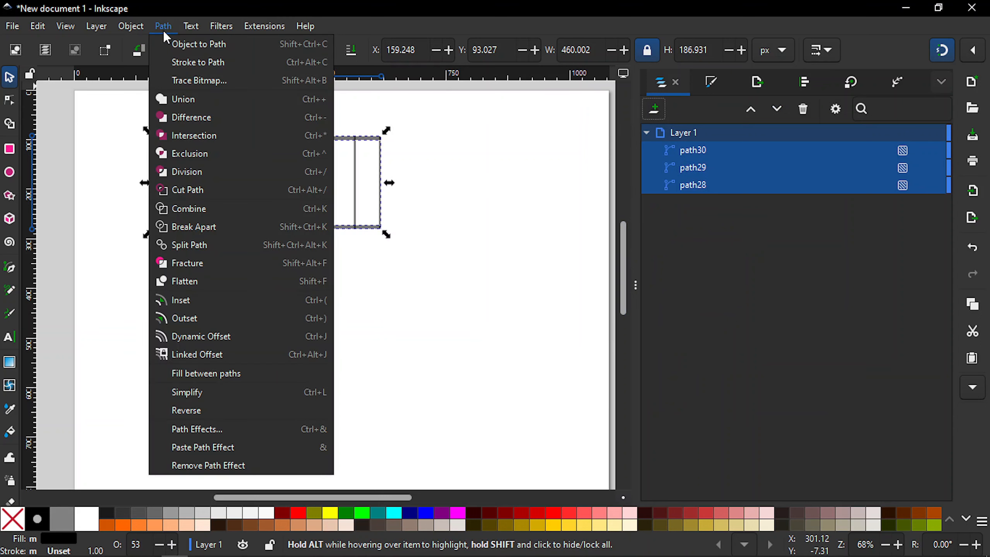
left_click(184, 210)
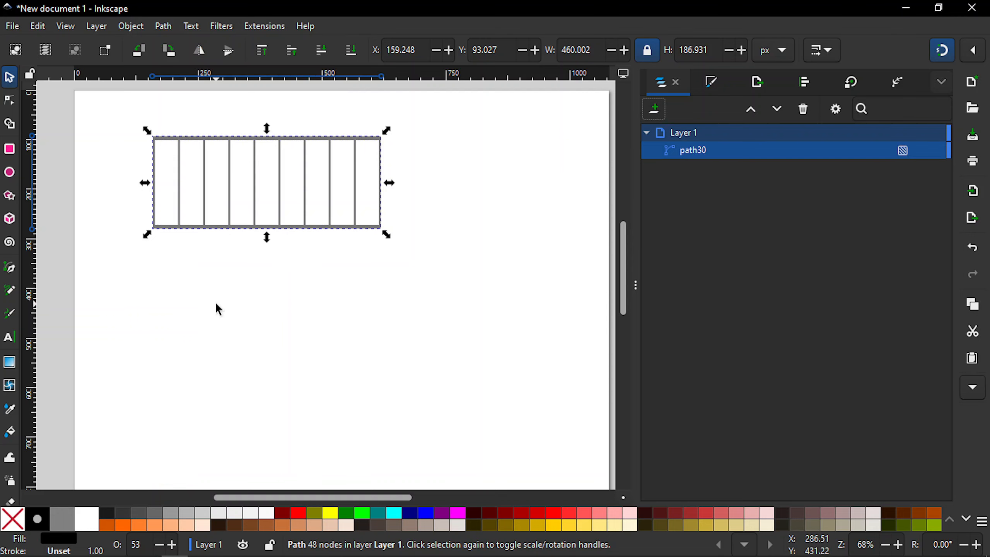
- Scale the railing path proportionally to about 313 px wide and move it horizontally near the page's left edge, at X about 62 px
key("minus")
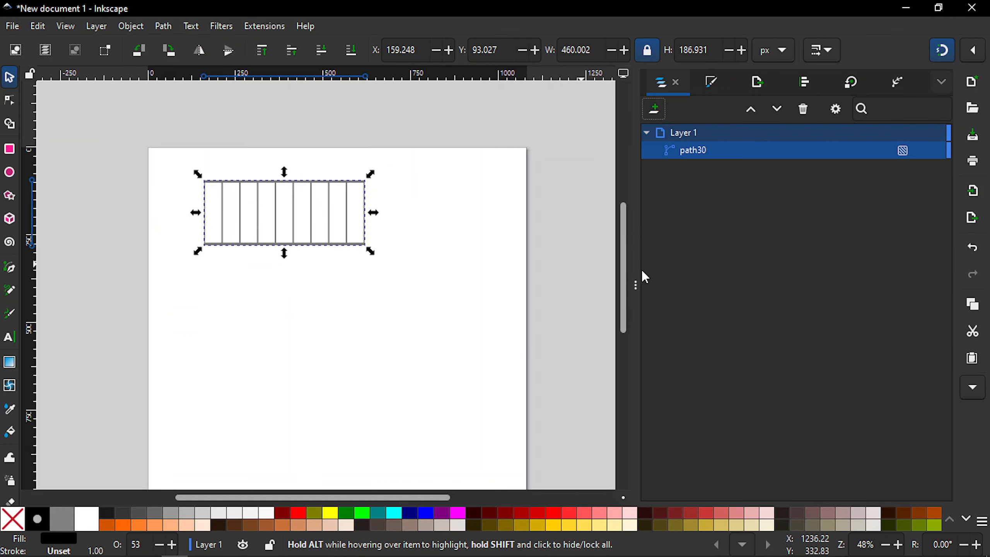
left_click_drag(622, 269, 624, 284)
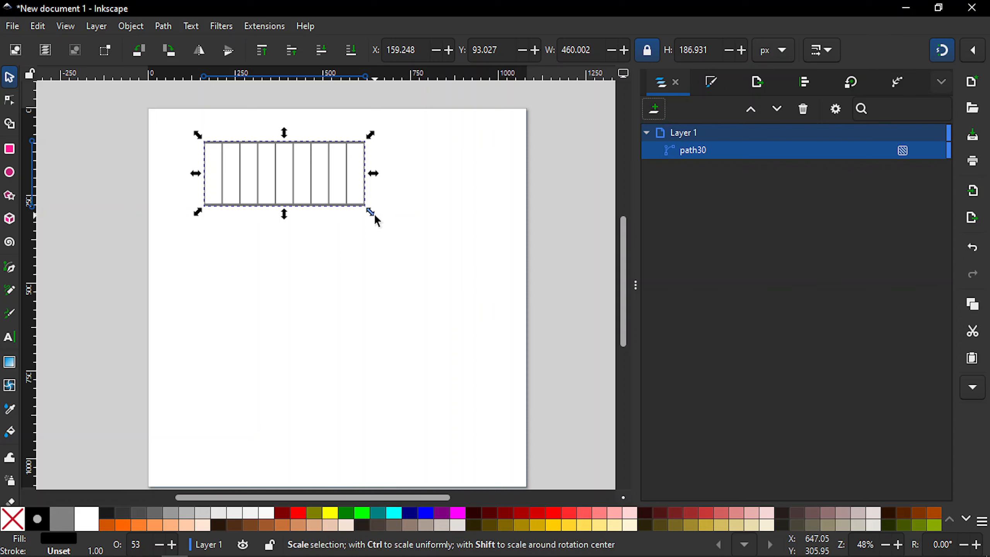
left_click_drag(370, 213, 325, 207)
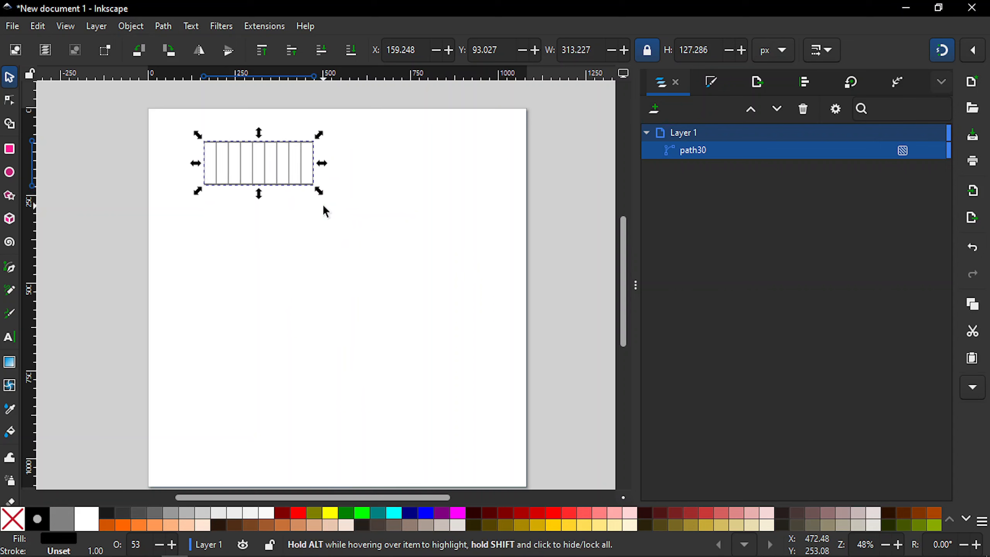
left_click(291, 257)
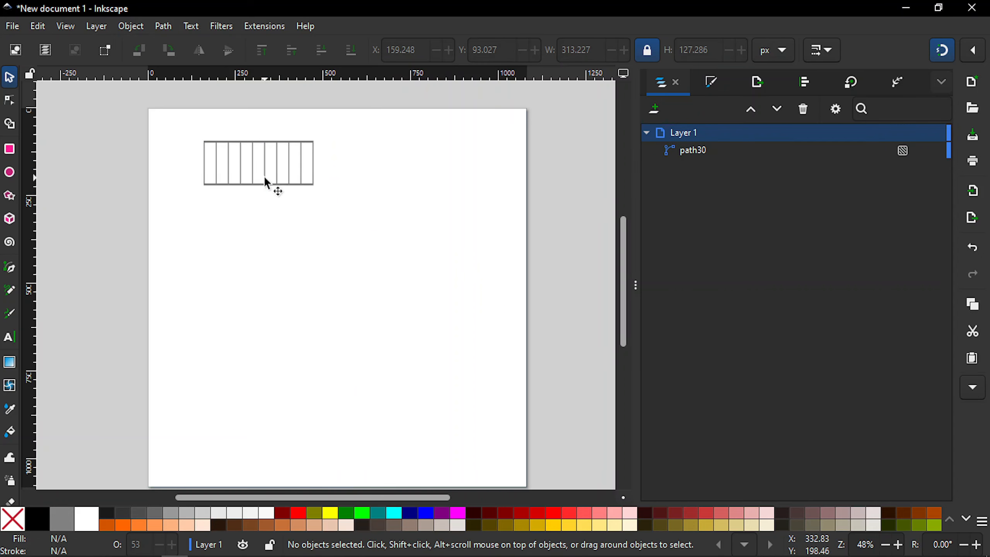
left_click_drag(227, 179, 189, 179)
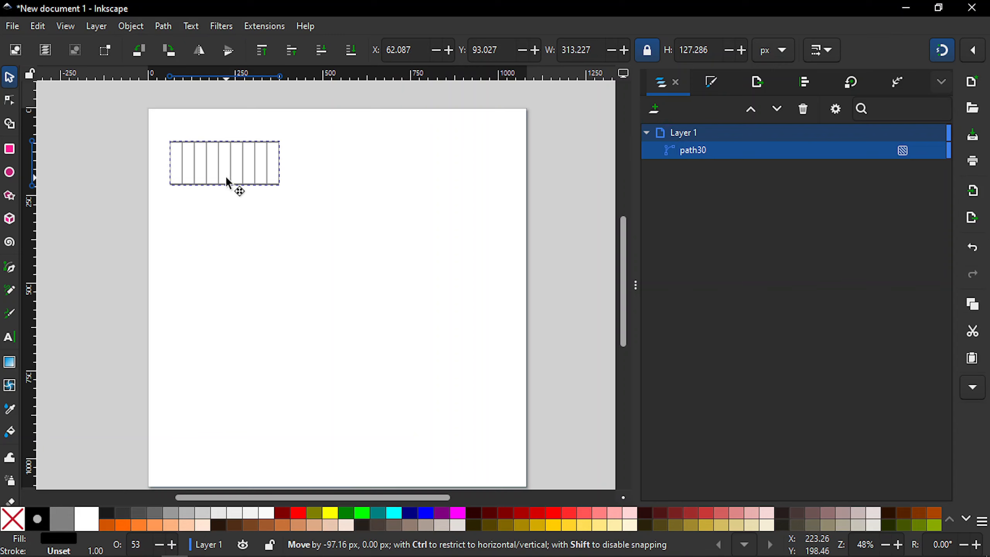
left_click_drag(227, 180, 227, 179)
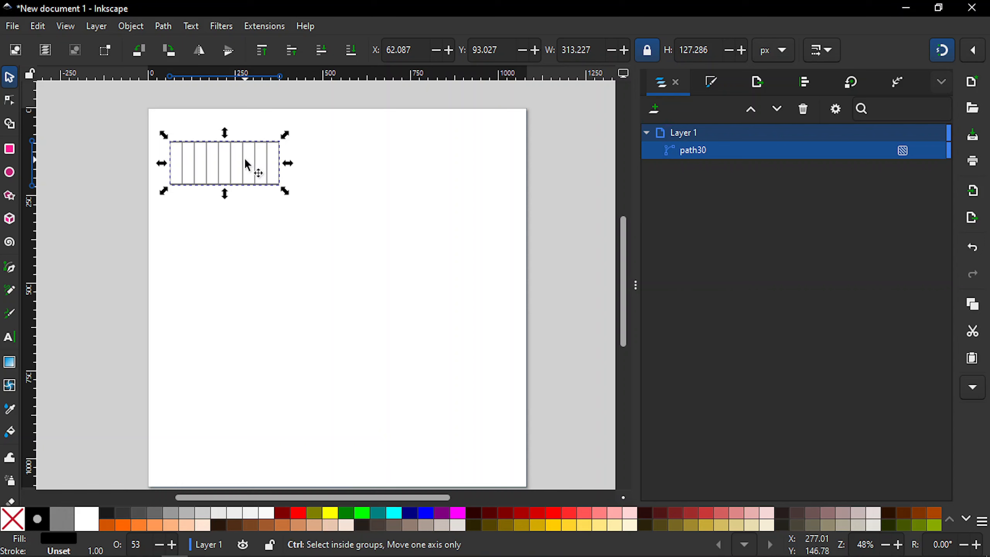
- Duplicate the railing path and move the copy horizontally near the page's right edge, at X about 686 px
key("ctrl+d")
left_click_drag(338, 137, 479, 150)
left_click(388, 281)
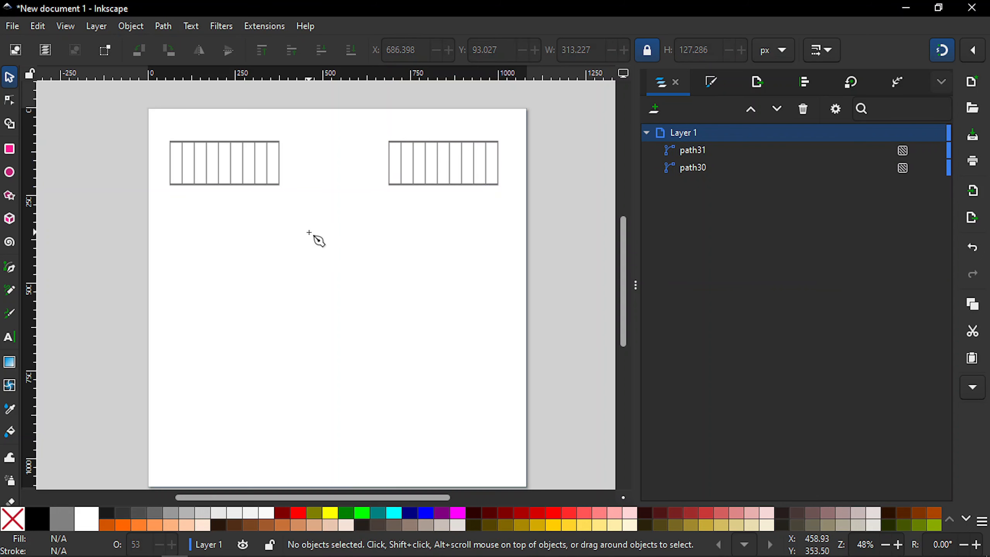
- Draw a straight horizontal line about 938 px long below both railings with the Pen tool, spanning their outer edges
key("b")
left_click(169, 185)
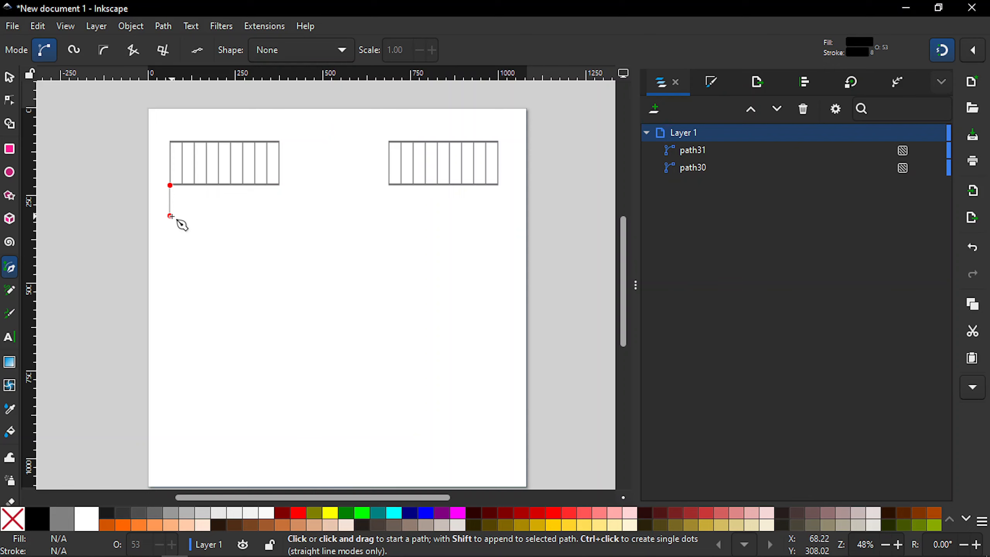
left_click(170, 216)
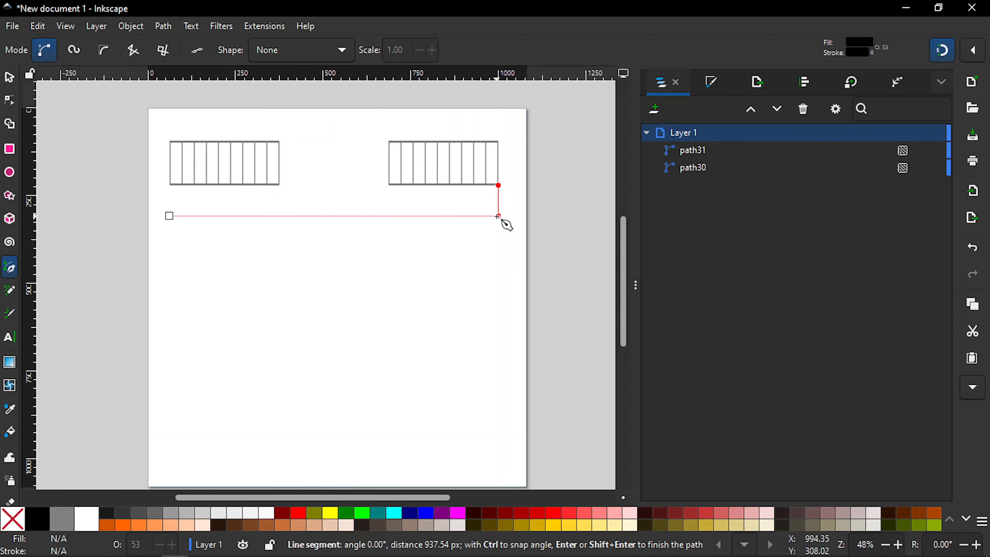
left_click(497, 217)
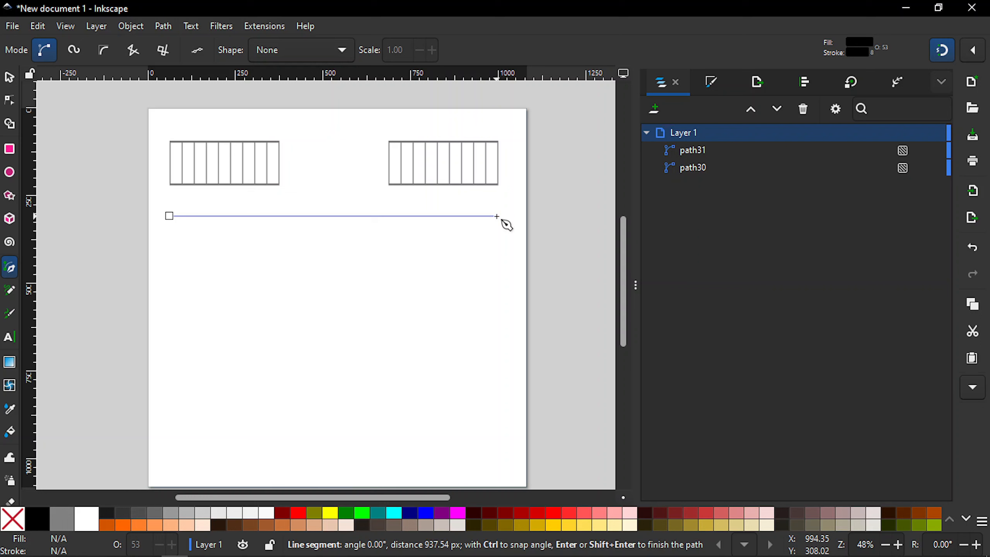
key("Return")
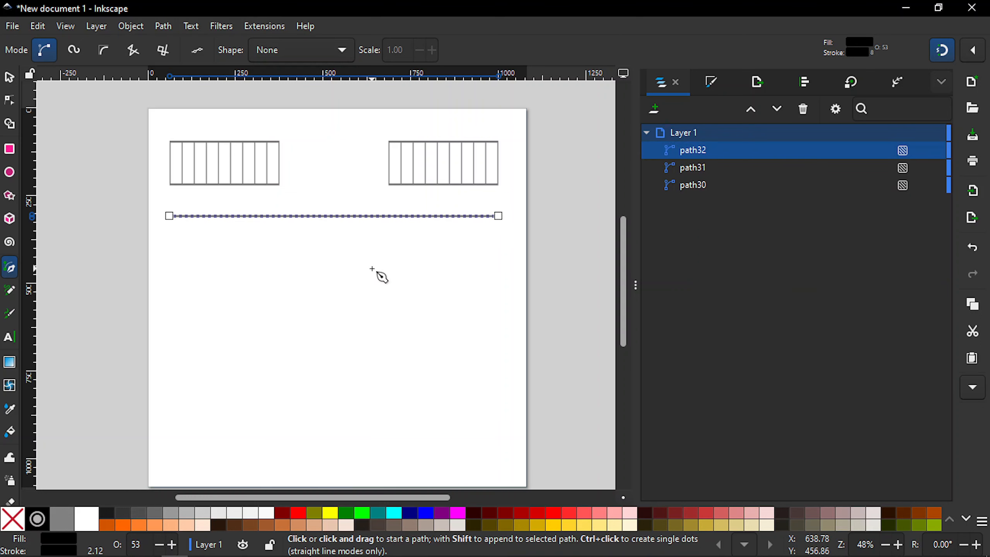
- Remove the long horizontal line's fill, convert its stroke to a path, and fill the resulting path with black
key("s")
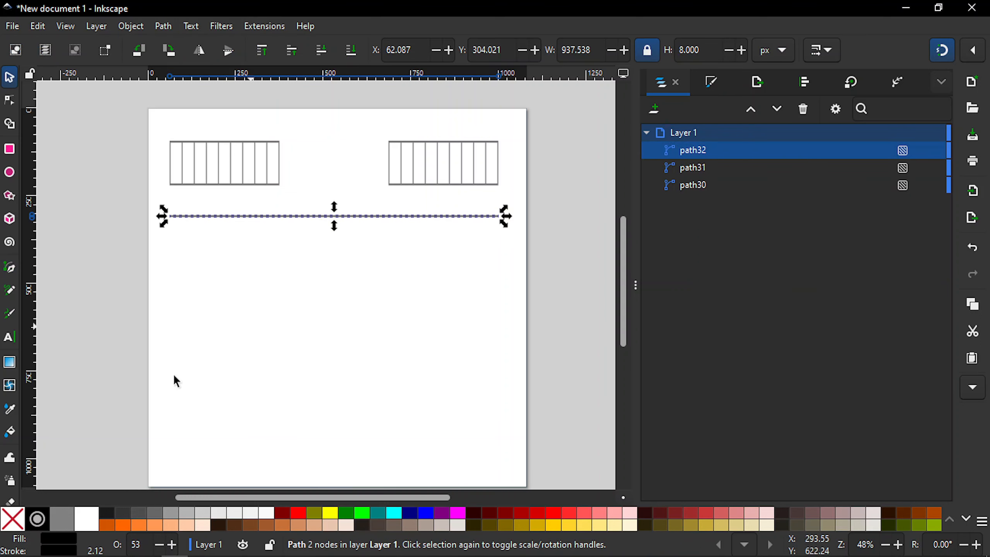
left_click(16, 519)
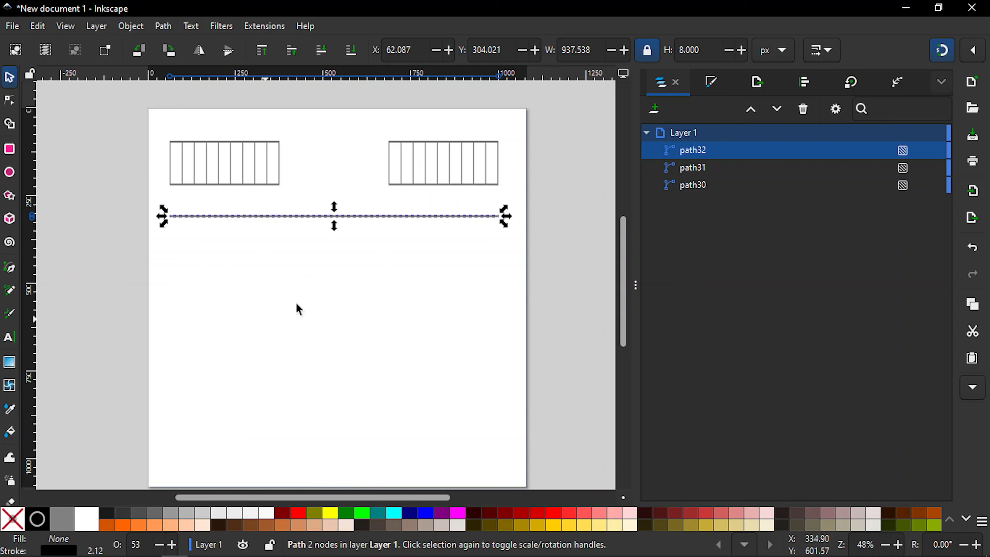
left_click(164, 26)
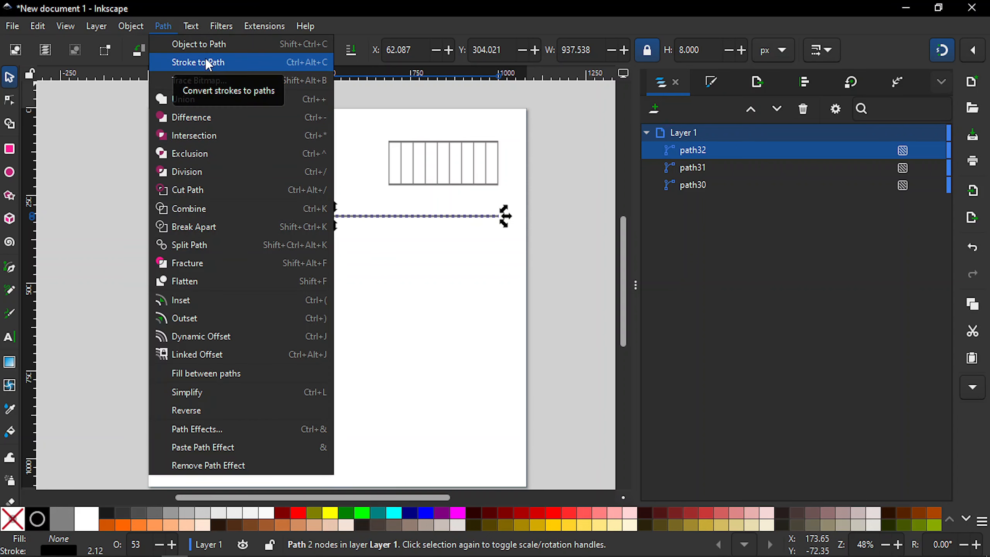
key("Escape")
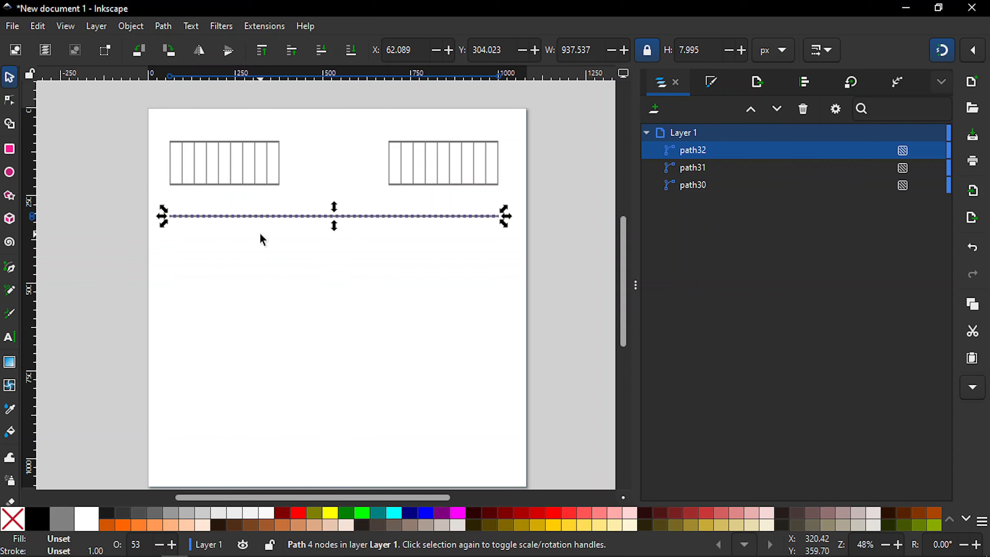
left_click(31, 516)
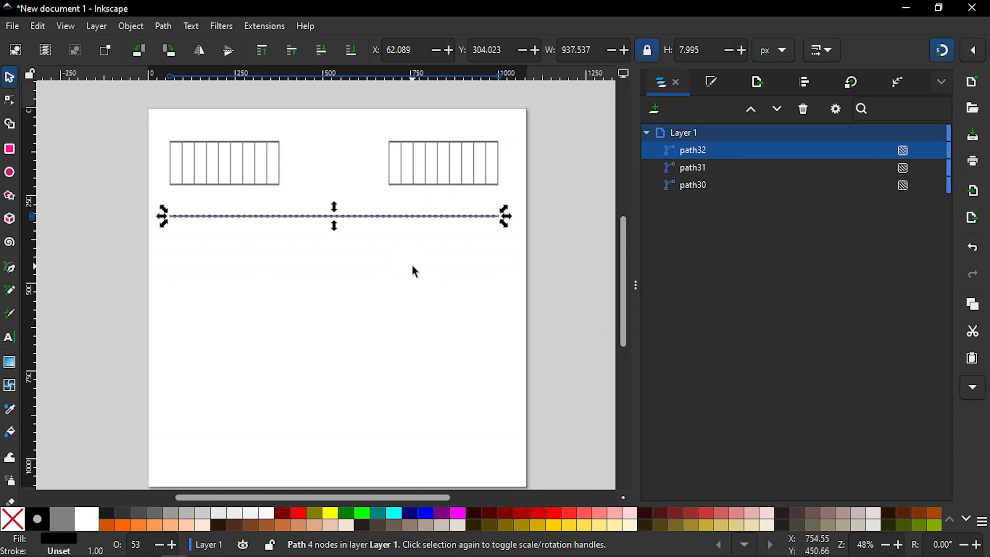
left_click(716, 83)
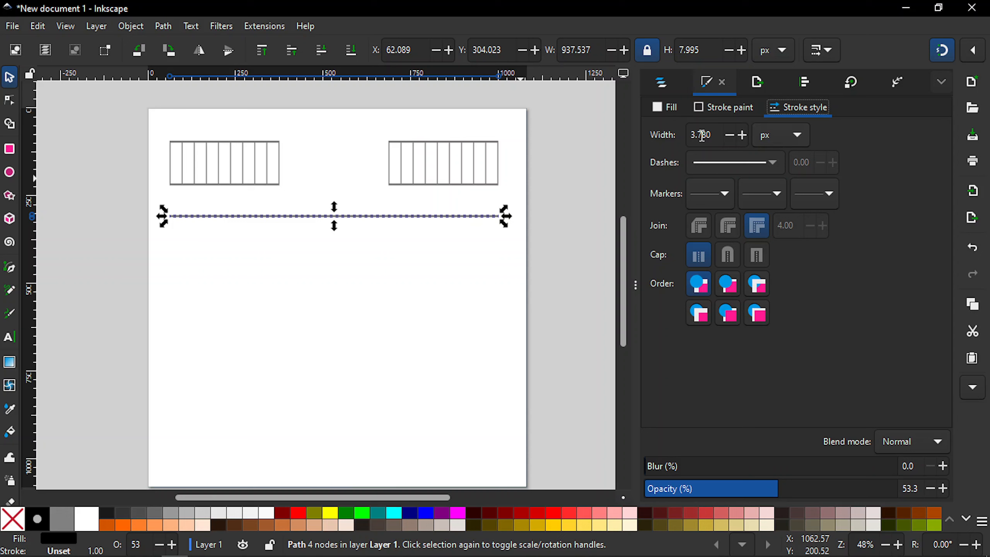
left_click(396, 300)
left_click(379, 216)
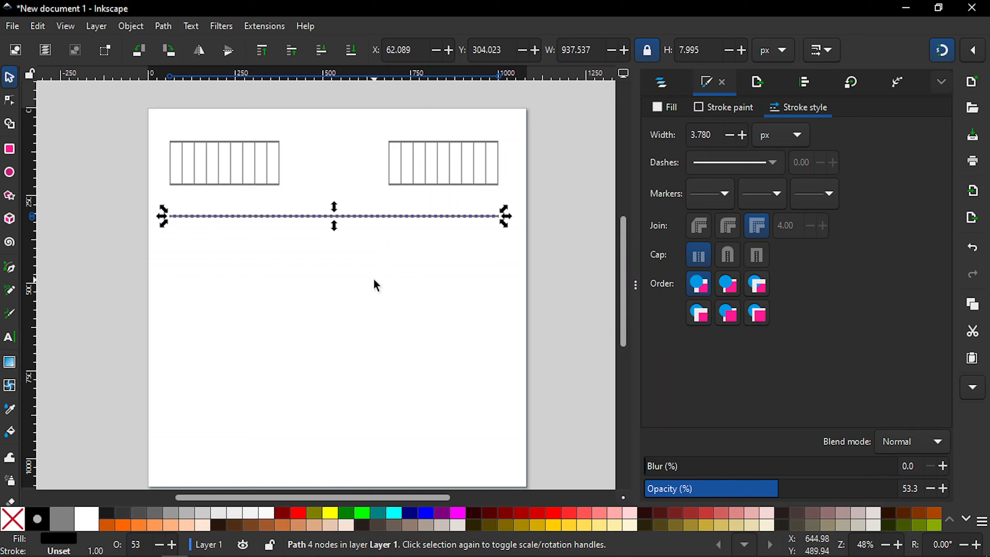
left_click(365, 257)
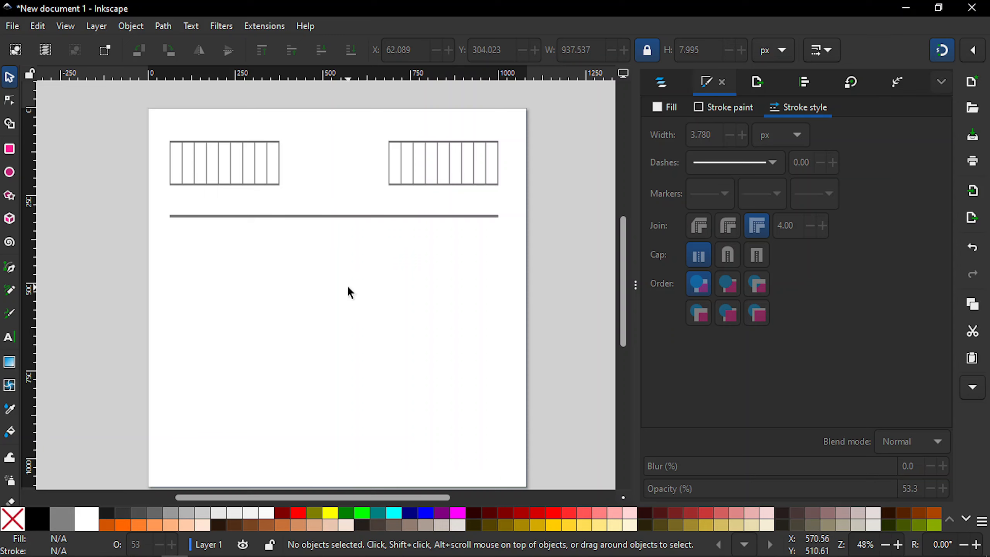
- Align the left railing's vertical centre to the long horizontal line, relative to the last selected object
left_click(245, 183)
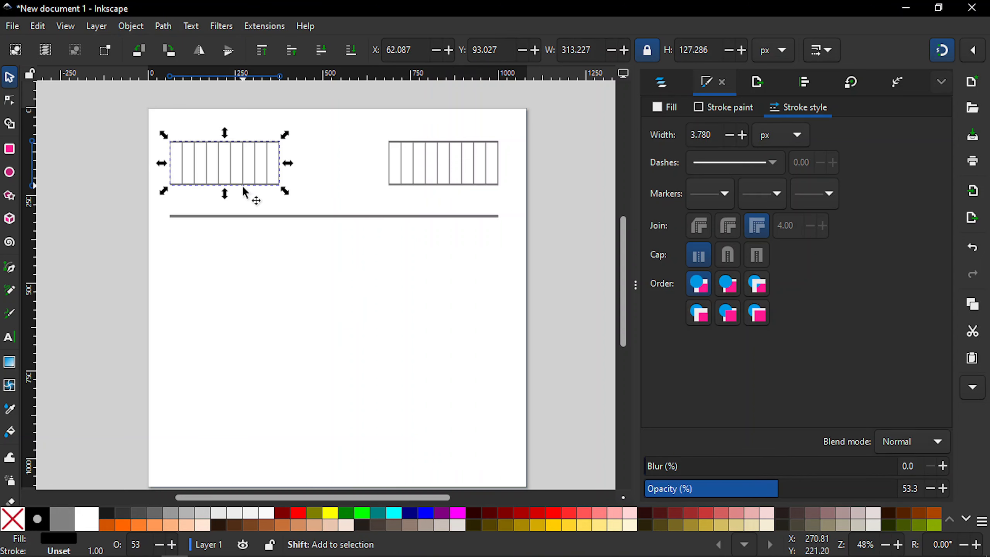
left_click(249, 216, "shift")
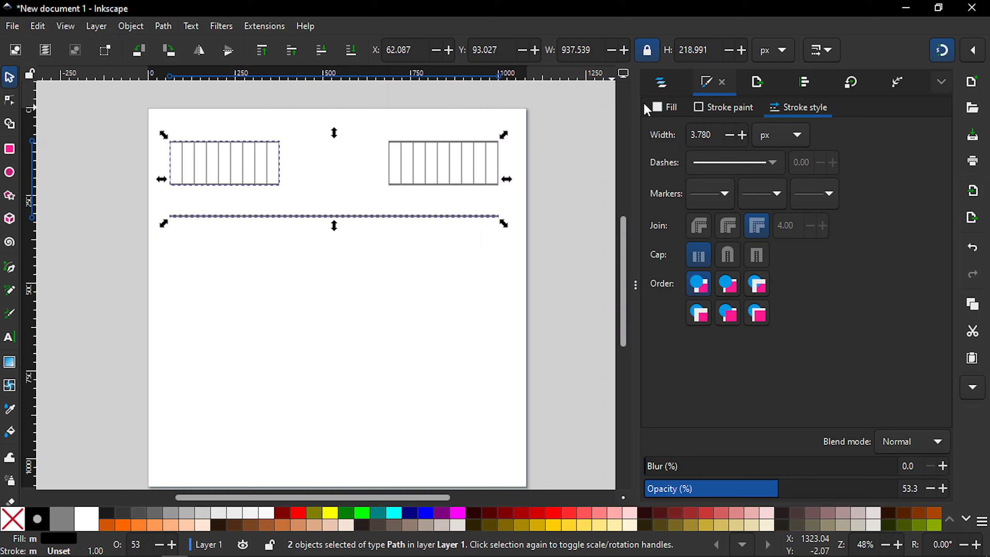
left_click(806, 82)
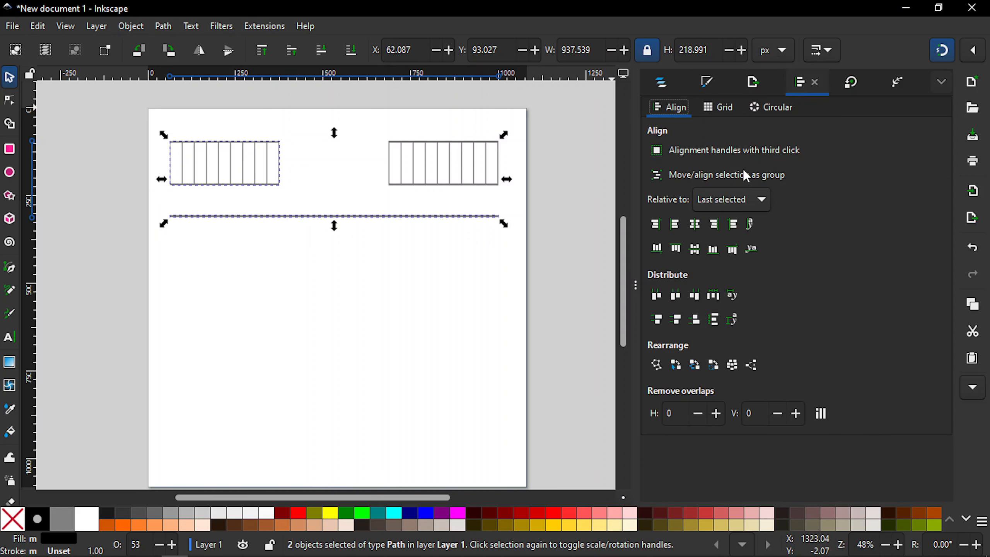
left_click(700, 255)
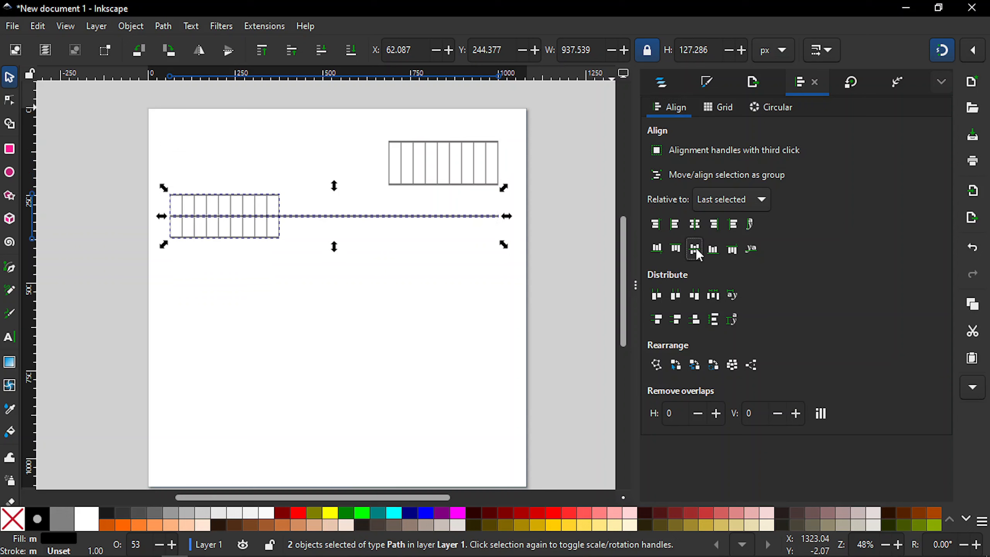
- Align the right railing's vertical centre to the long horizontal line, relative to the last selected object
left_click(437, 167)
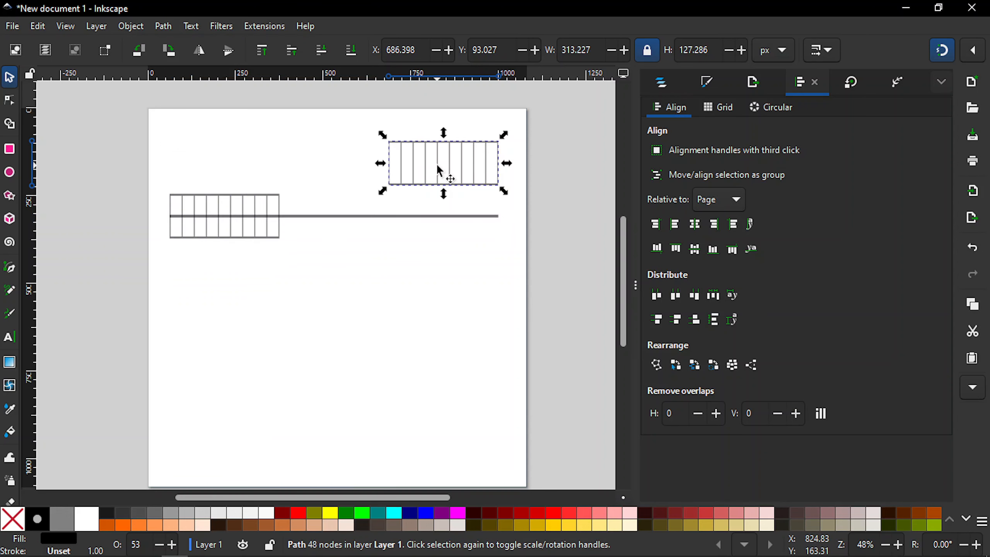
left_click(418, 218, "shift")
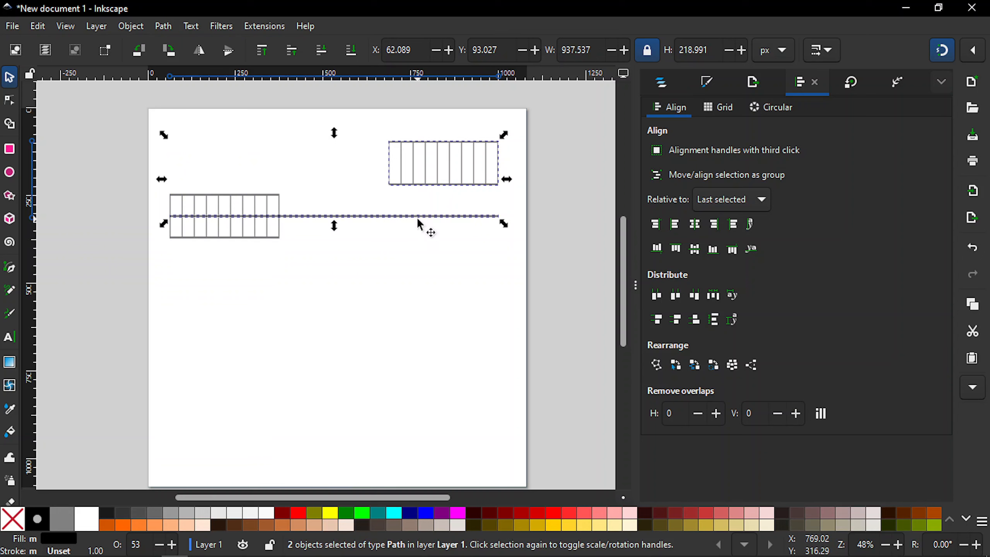
left_click(694, 251)
left_click(432, 300)
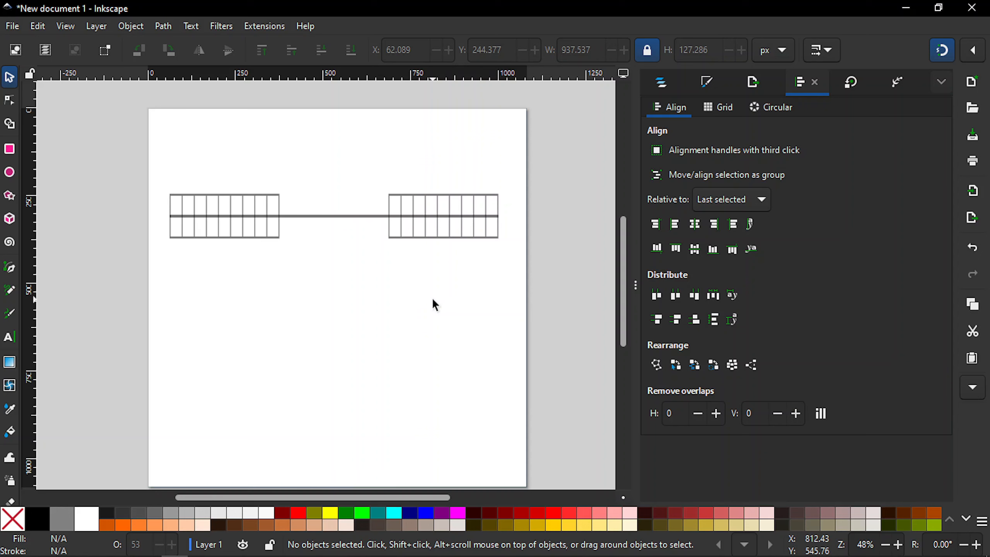
- Examine up close how the right railing's bars and end meet the long horizontal line
key("plus")
key("plus")
key("plus")
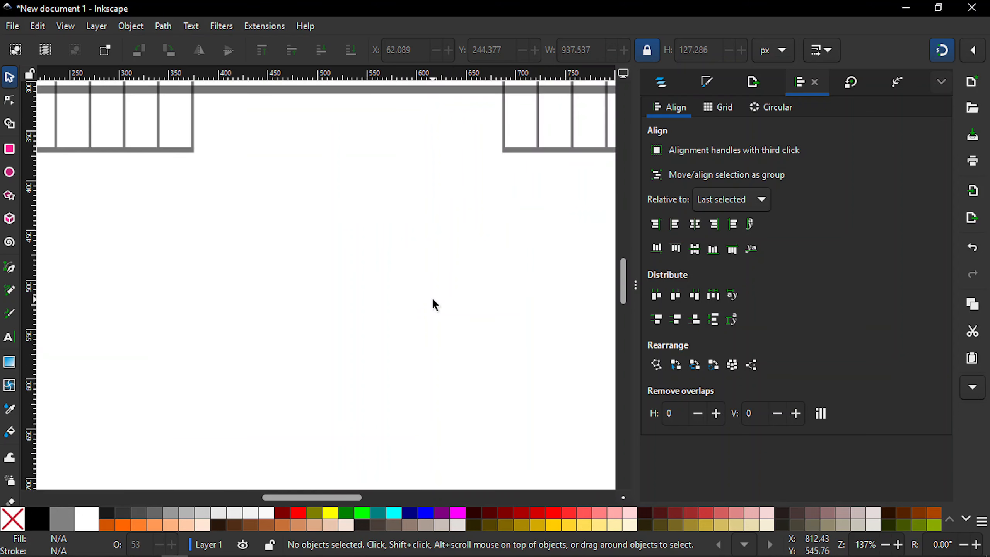
left_click_drag(343, 502, 409, 501)
left_click_drag(623, 303, 626, 297)
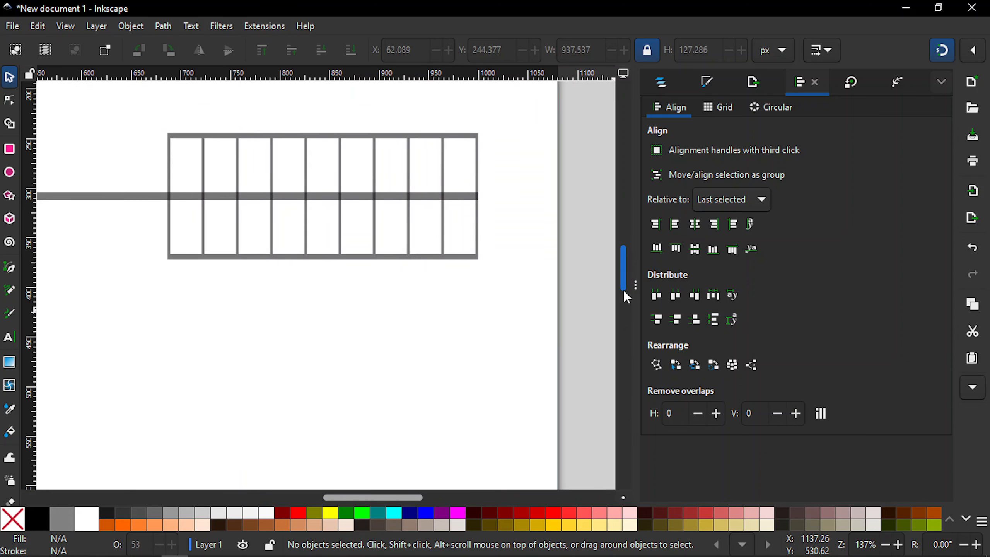
left_click_drag(625, 294, 625, 293)
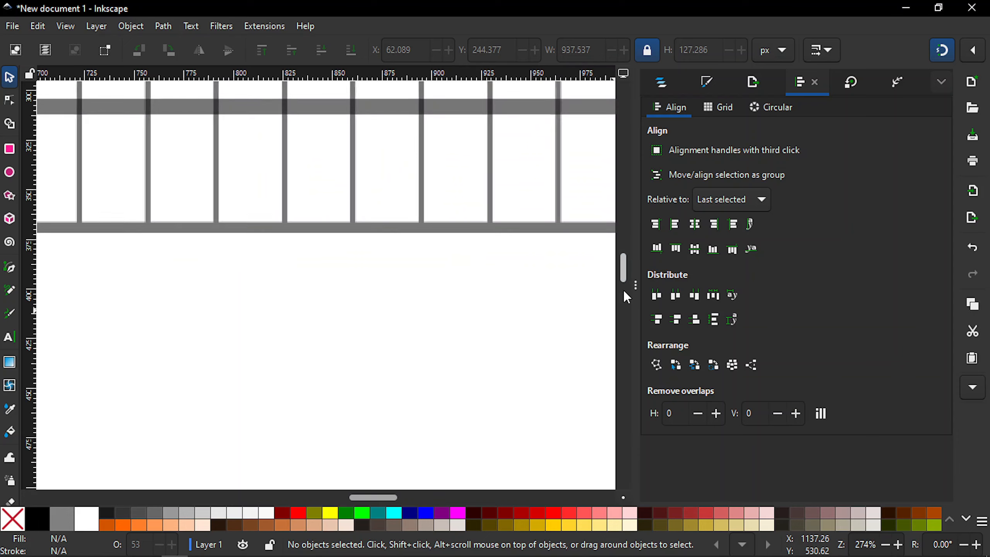
key("plus")
key("plus")
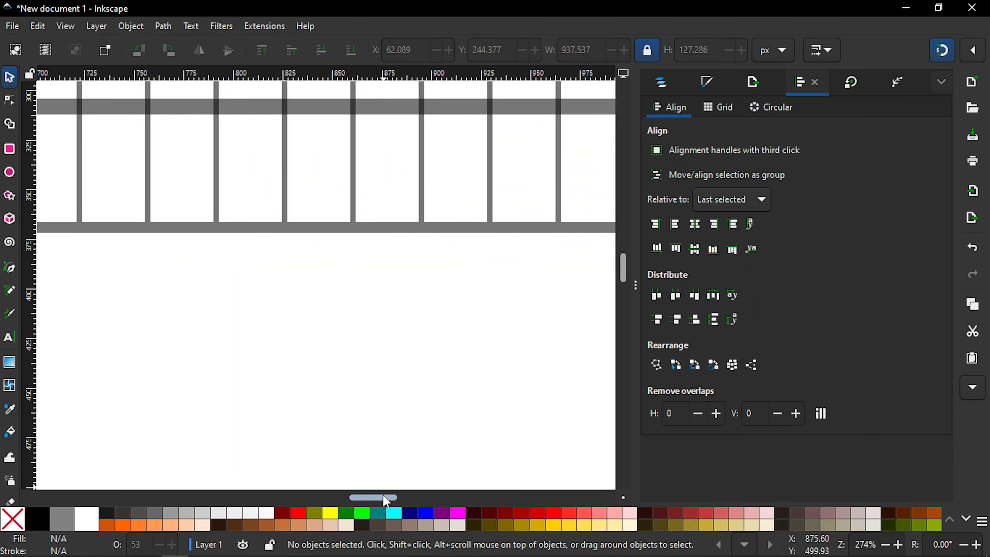
left_click_drag(382, 496, 406, 497)
left_click_drag(621, 278, 623, 270)
key("minus")
key("minus")
key("minus")
key("minus")
key("minus")
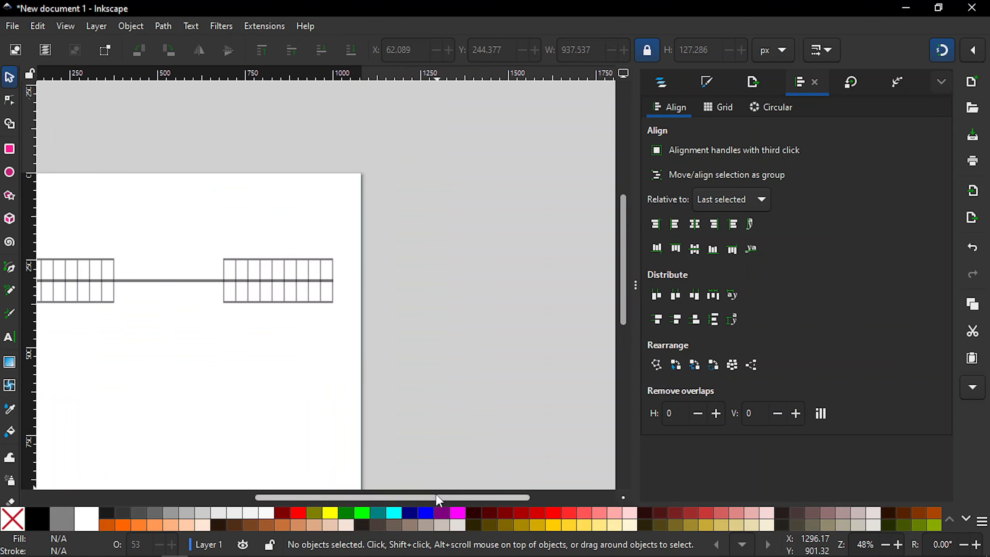
left_click_drag(436, 495, 387, 496)
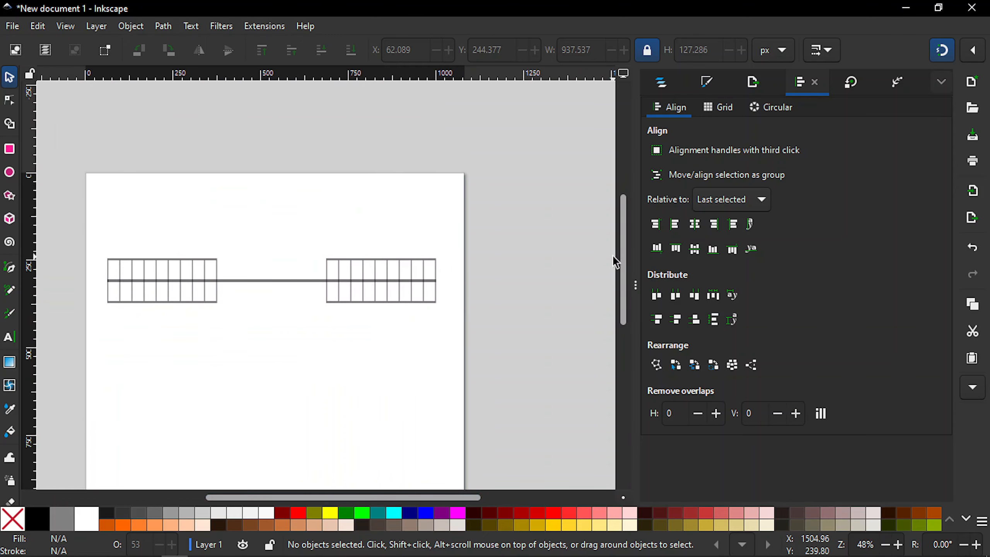
left_click_drag(623, 259, 620, 281)
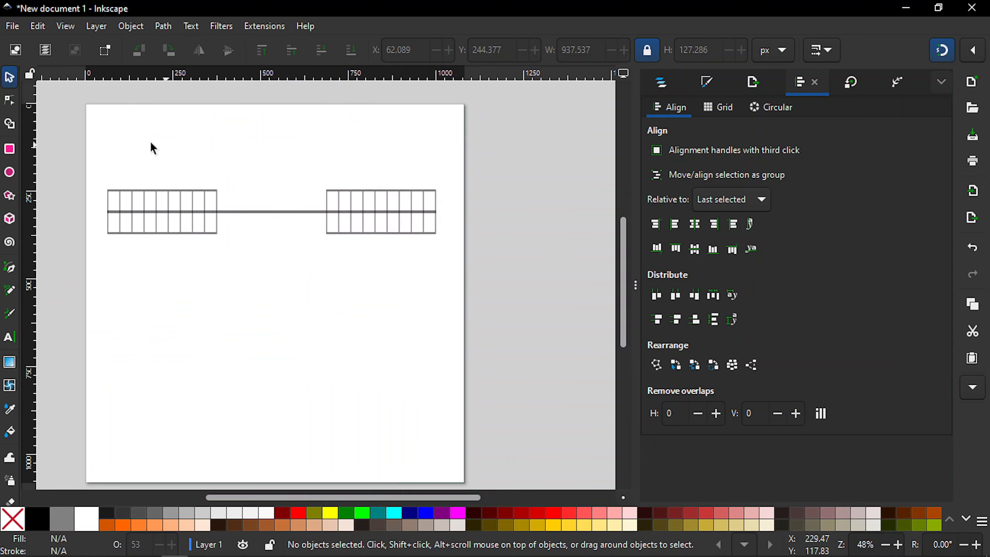
- Combine both railings and the long horizontal line into a single path
left_click(655, 85)
left_click_drag(87, 149, 480, 299)
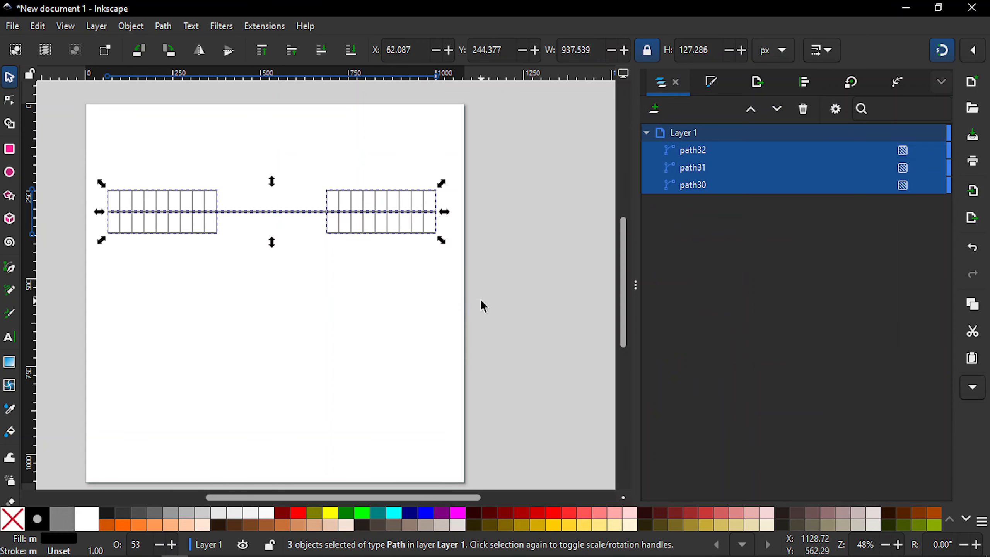
left_click(165, 27)
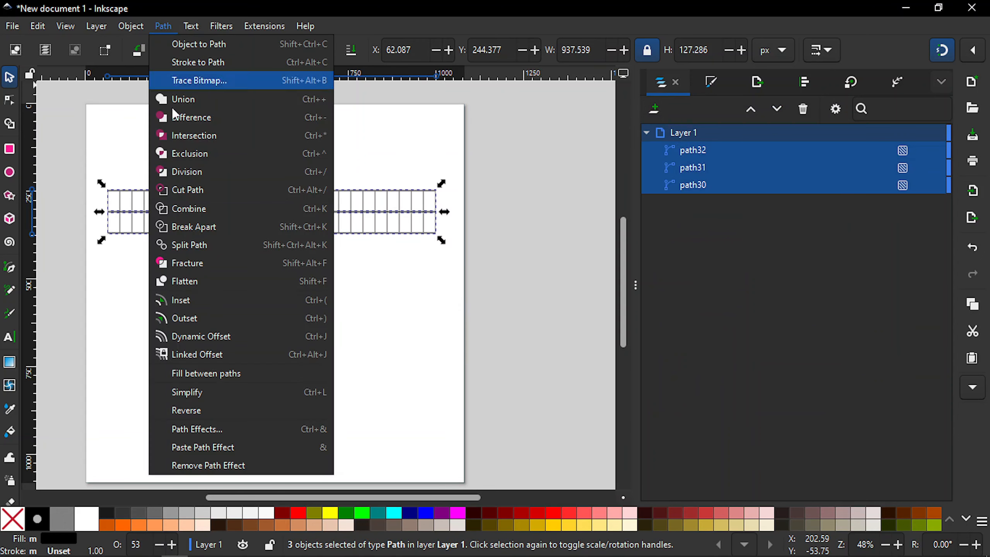
left_click(190, 209)
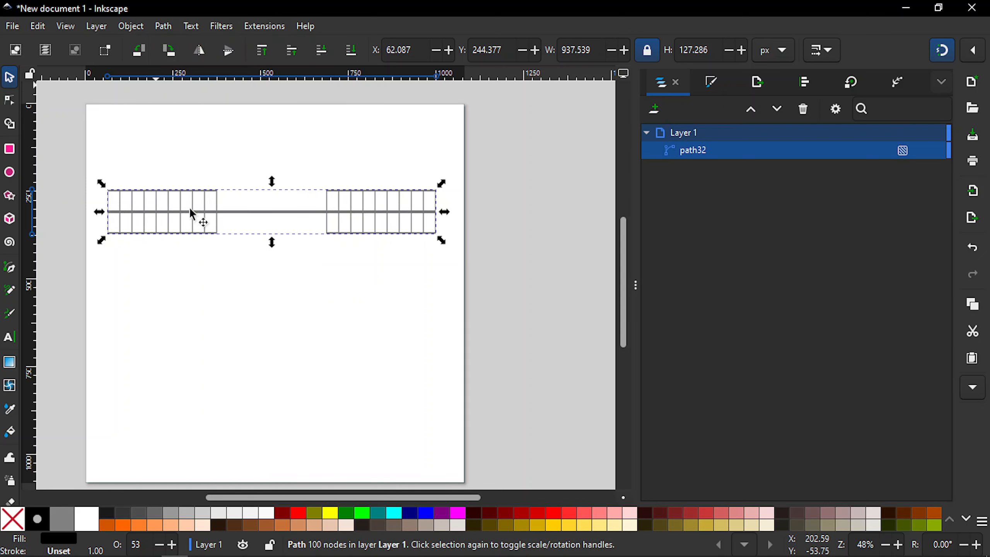
left_click(256, 293)
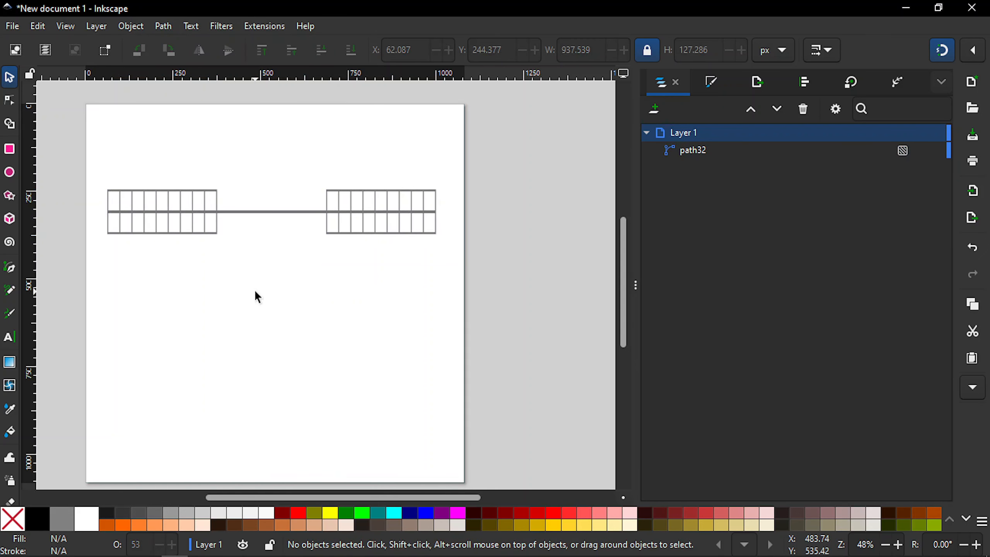
- Duplicate the combined railing path and rotate the copy 90° clockwise to form a cross
left_click(212, 234)
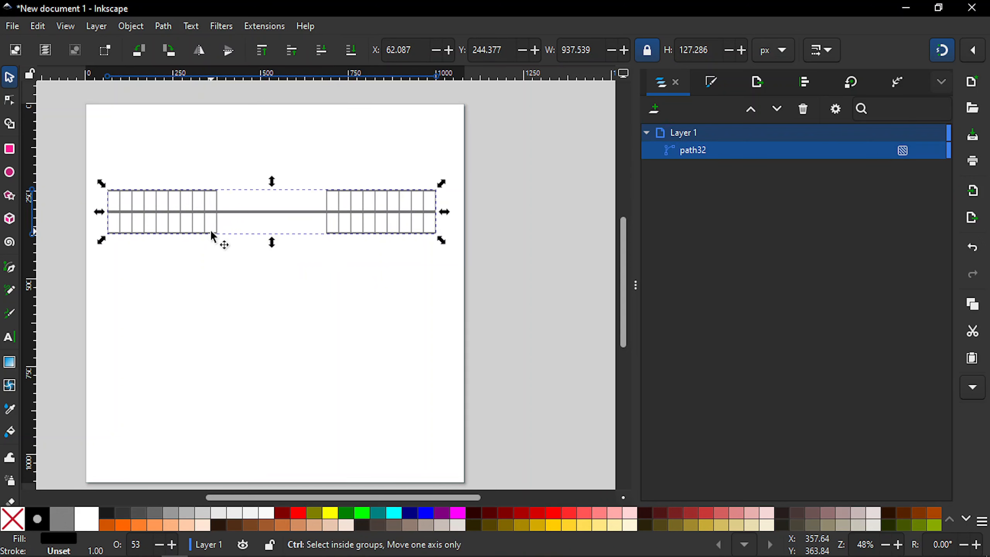
key("ctrl+d")
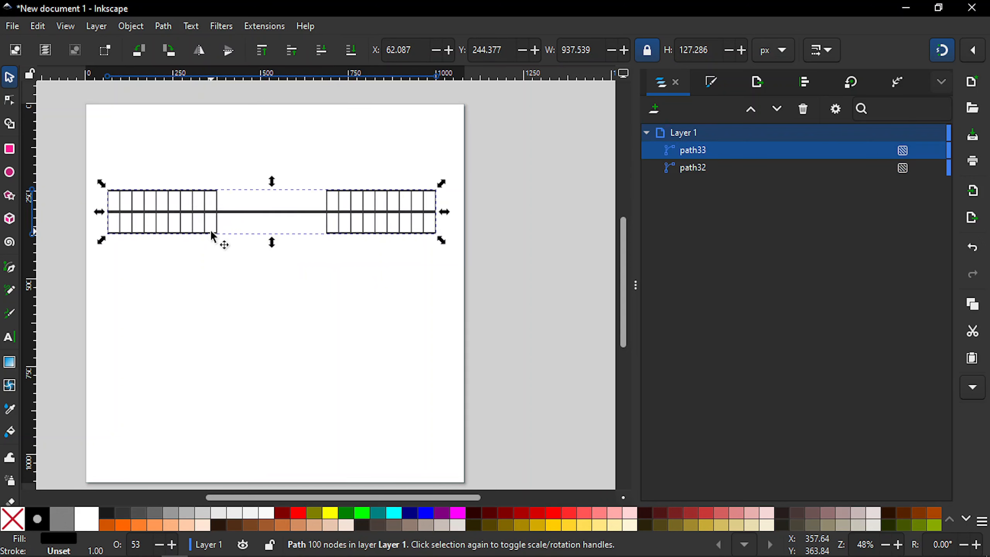
left_click(171, 54)
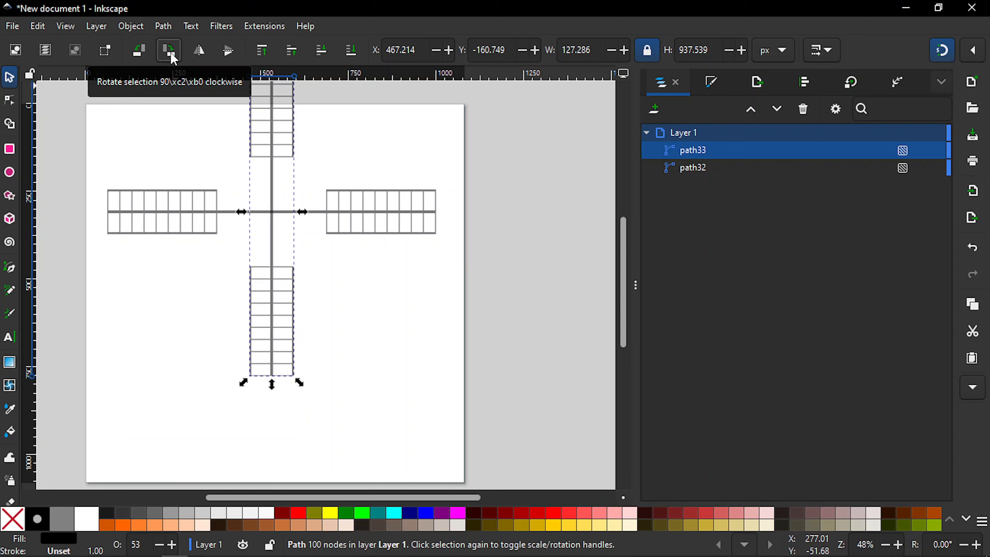
left_click_drag(626, 263, 625, 241)
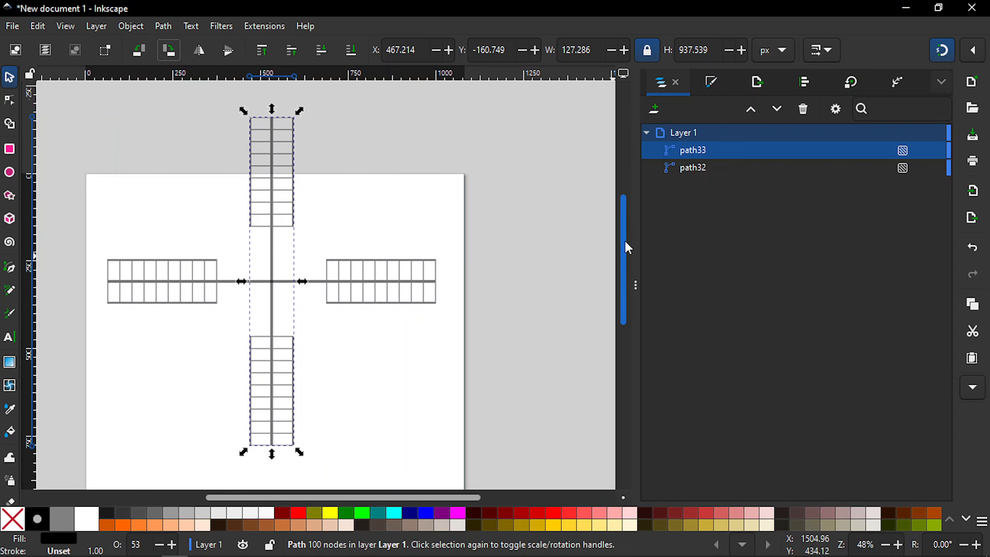
- Combine the horizontal and vertical railing paths of the cross into a single path
left_click(198, 133)
left_click_drag(62, 93, 498, 463)
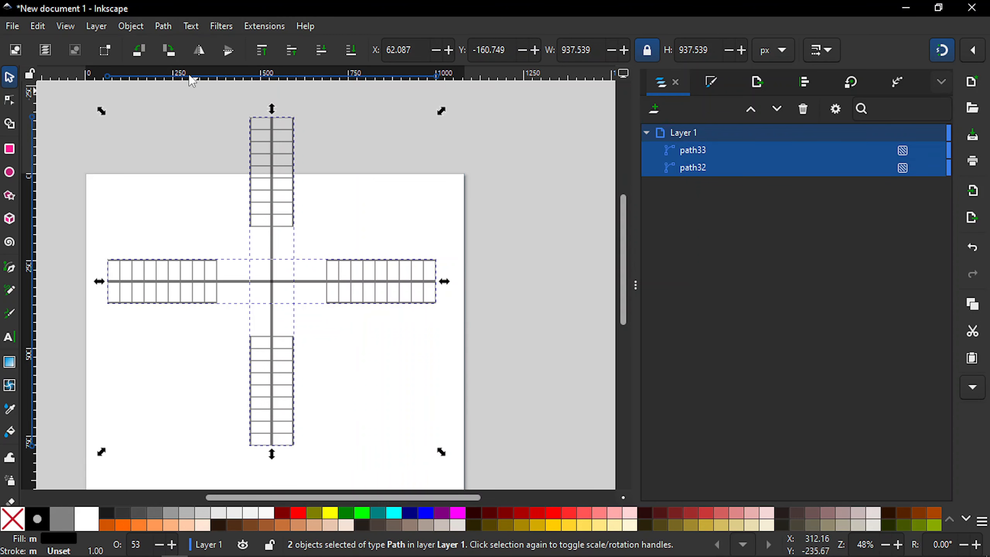
left_click(170, 29)
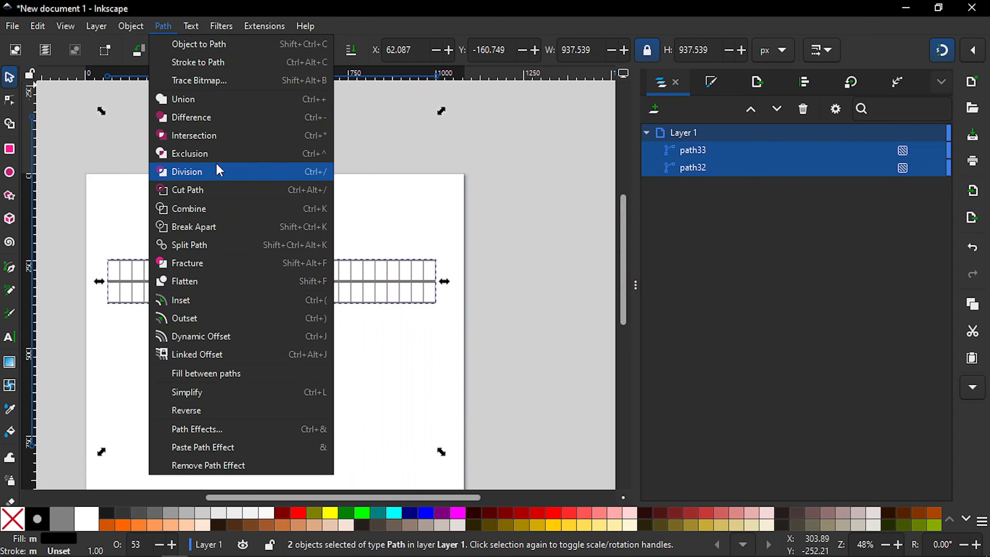
left_click(216, 208)
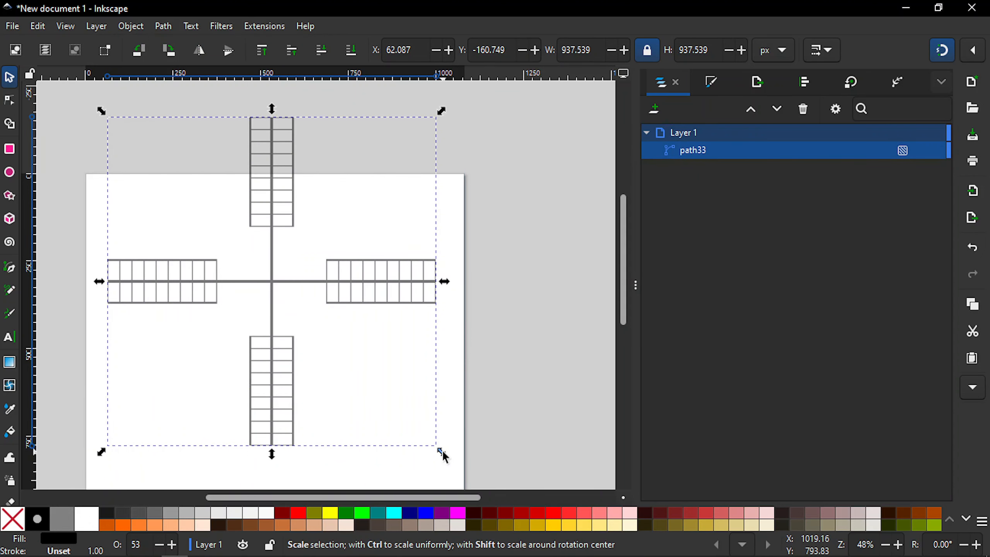
- Scale the cross uniformly to about 624 px wide and move it fully onto the page, at about X 186, Y 54 px
left_click_drag(443, 453, 338, 369)
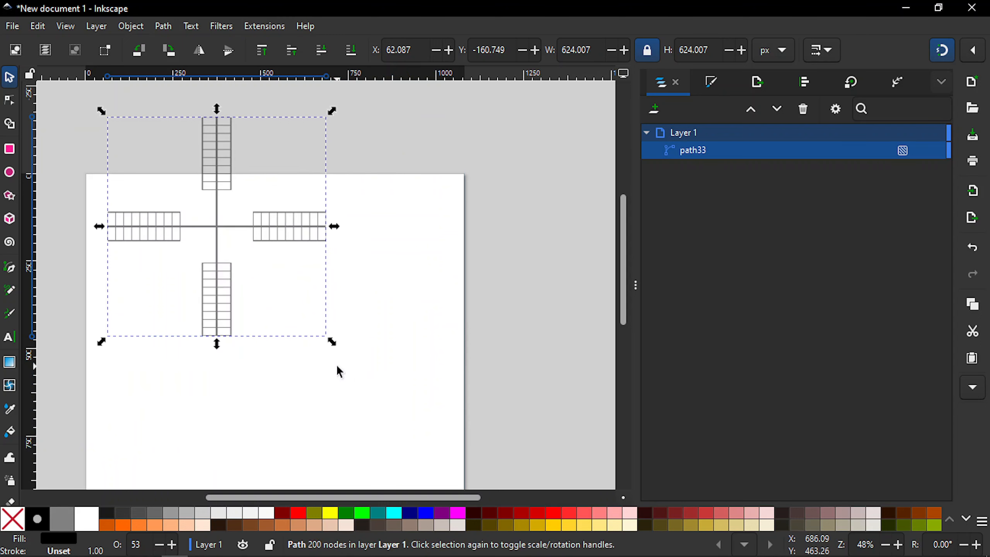
left_click_drag(219, 231, 279, 309)
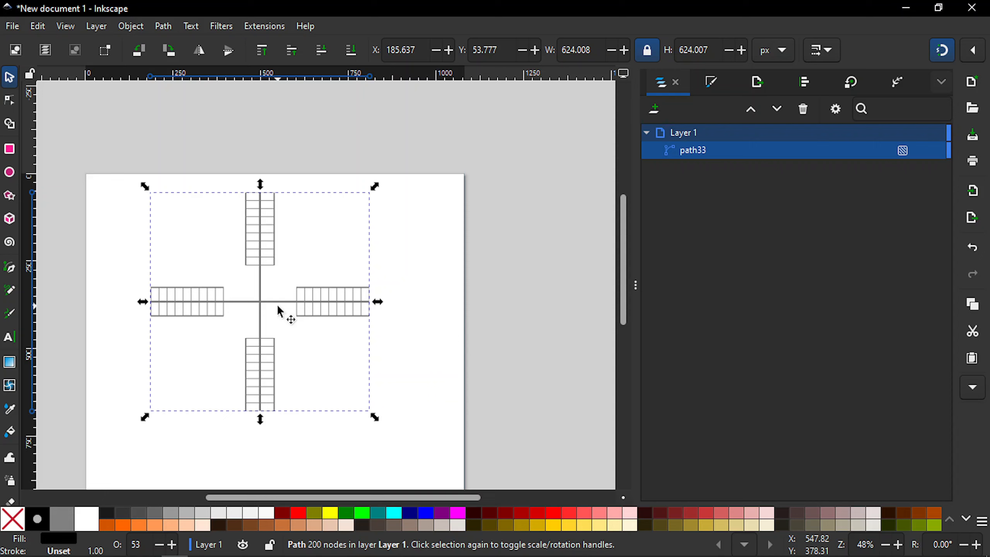
- Rotate the cross 45° about its centre so that the four lattice blades lie diagonally
left_click(278, 308)
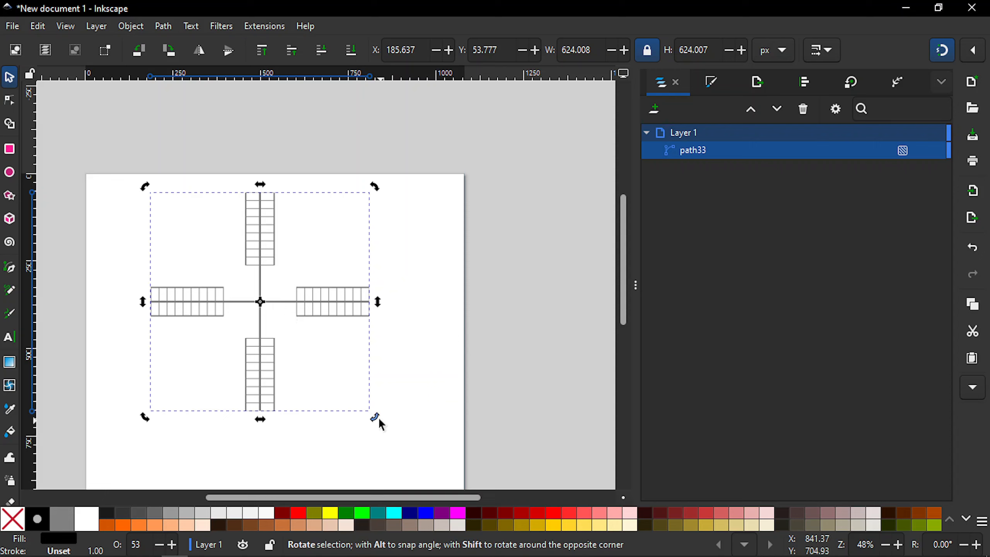
key("ctrl")
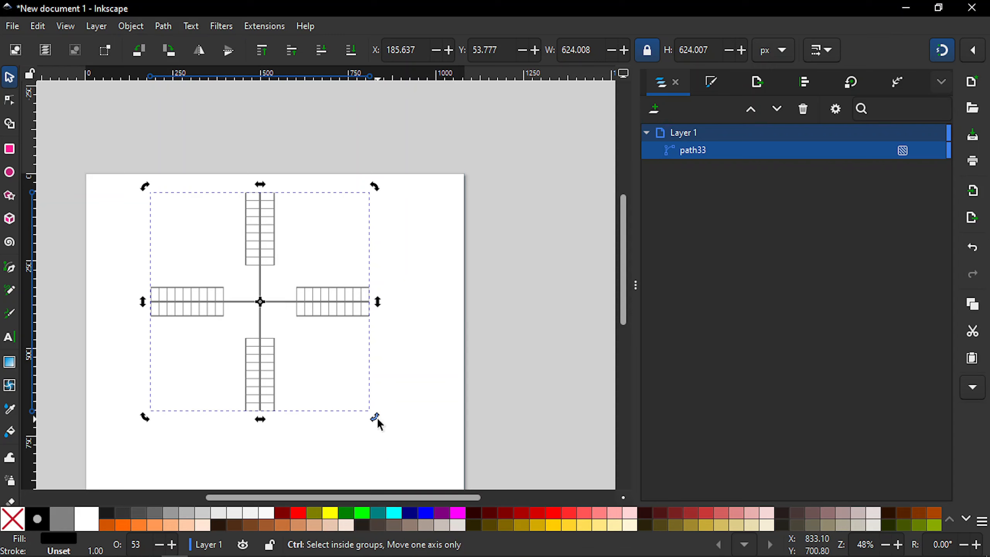
left_click_drag(374, 422, 284, 446)
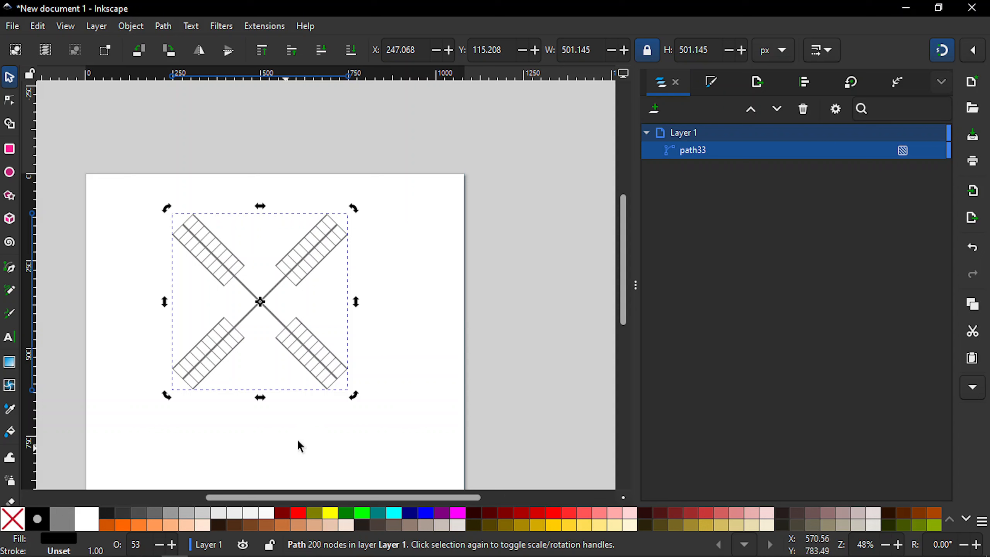
left_click(469, 339)
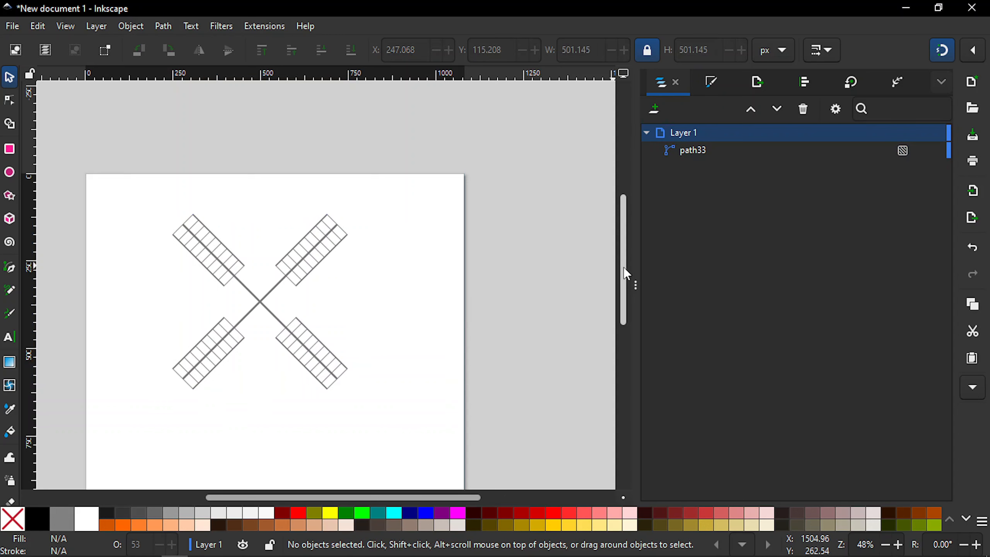
- Move the cross up so its upper blades extend past the page's upper edge, at about X 262, Y -74 px
left_click_drag(627, 268, 622, 295)
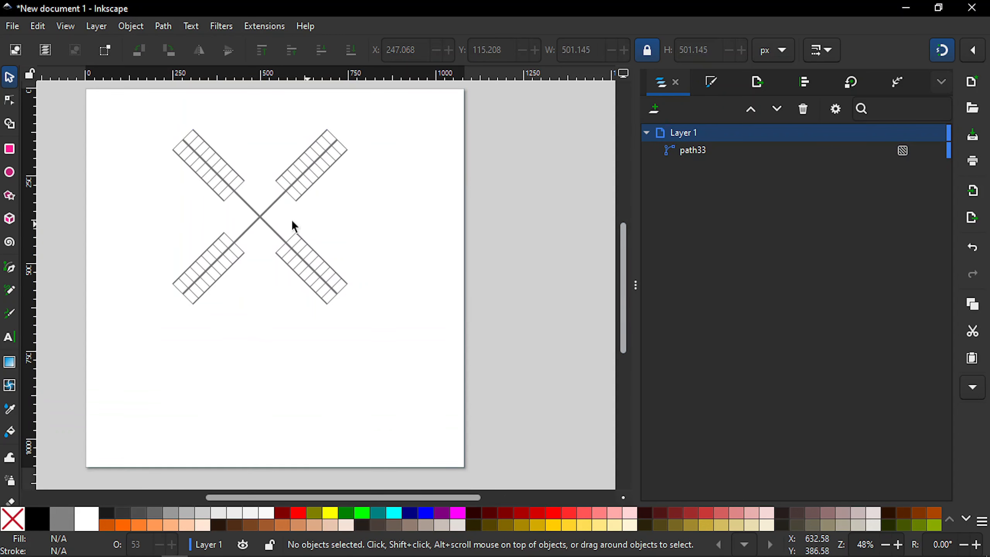
left_click_drag(261, 220, 269, 202)
mouse_move(623, 312)
left_mouse_down()
mouse_move(613, 289)
mouse_move(614, 307)
left_mouse_up()
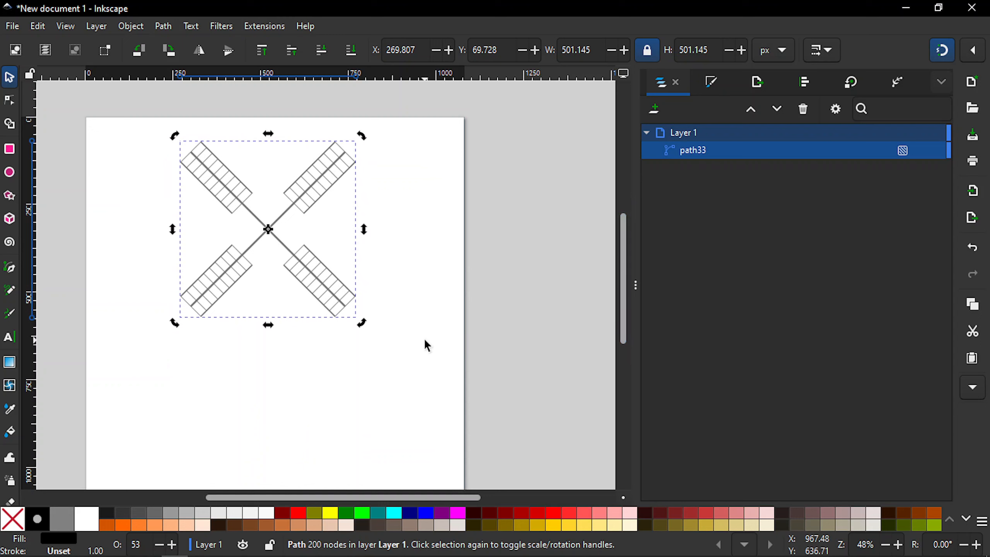
left_click_drag(385, 497, 374, 495)
left_click_drag(626, 312, 627, 321)
left_click(466, 292)
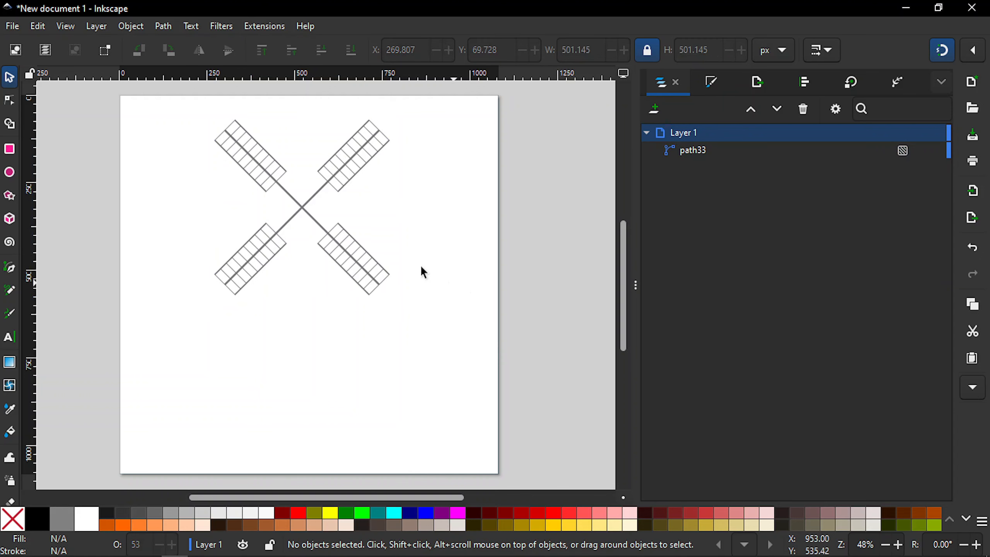
left_click_drag(302, 207, 297, 158)
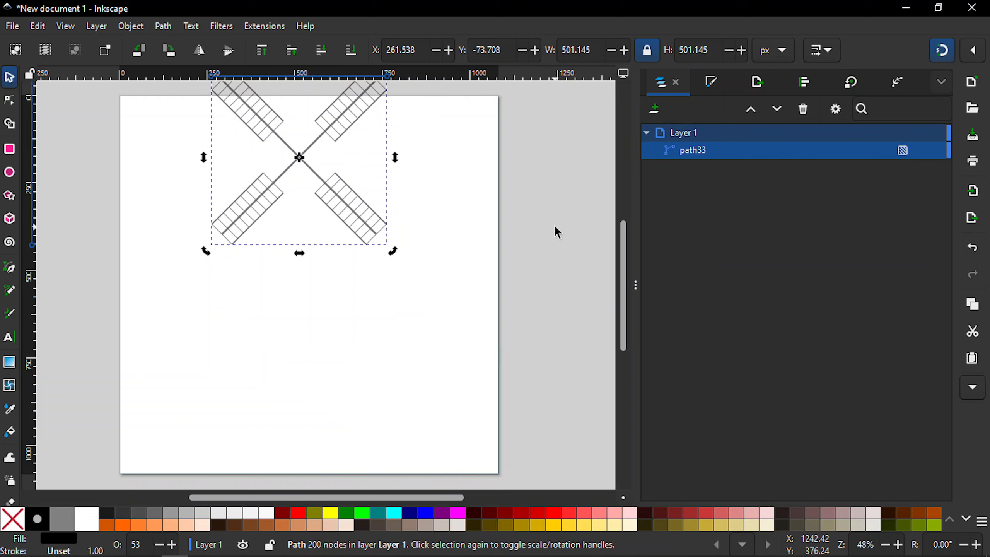
left_click(483, 279)
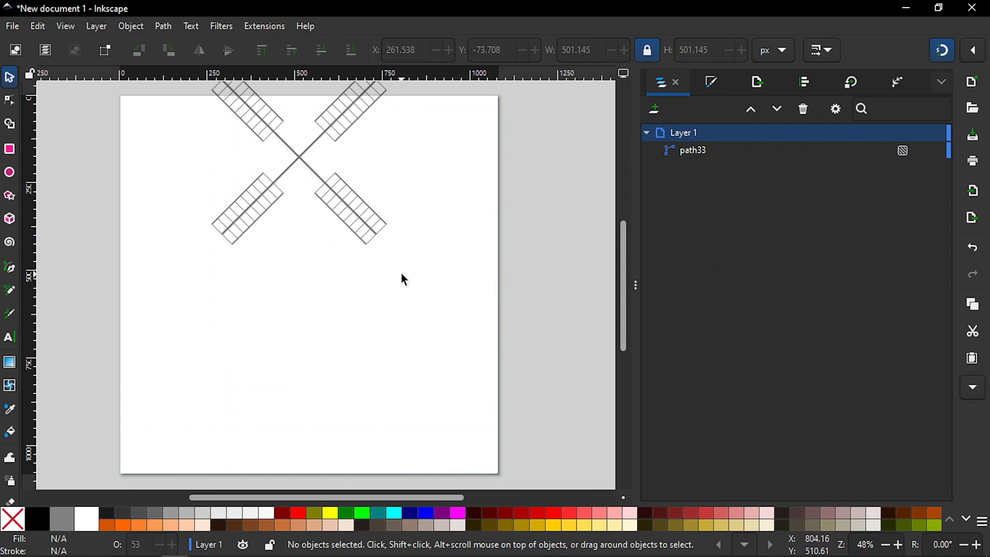
- Draw a tall rectangle about 172 × 575 px centred below the cross as the windmill tower
key("r")
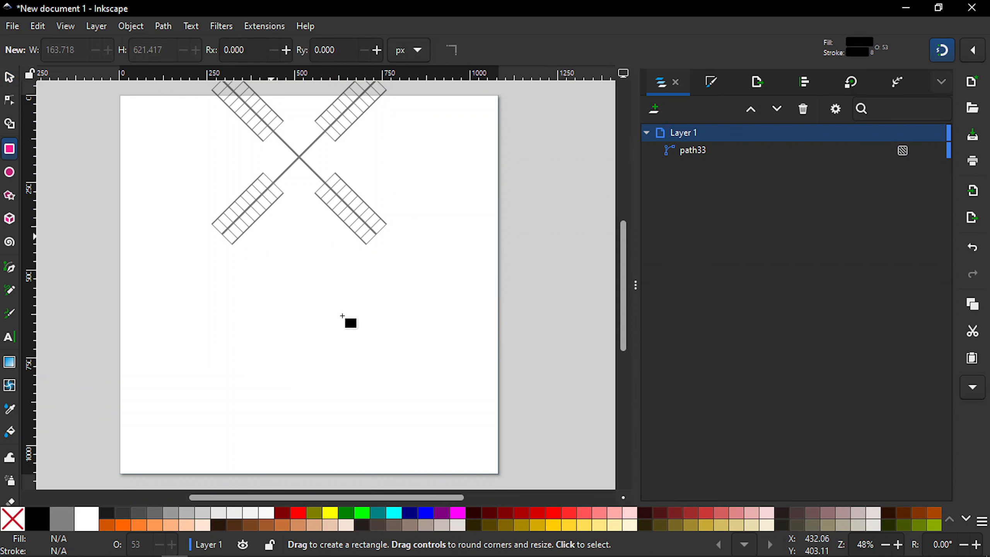
left_click_drag(268, 233, 330, 437)
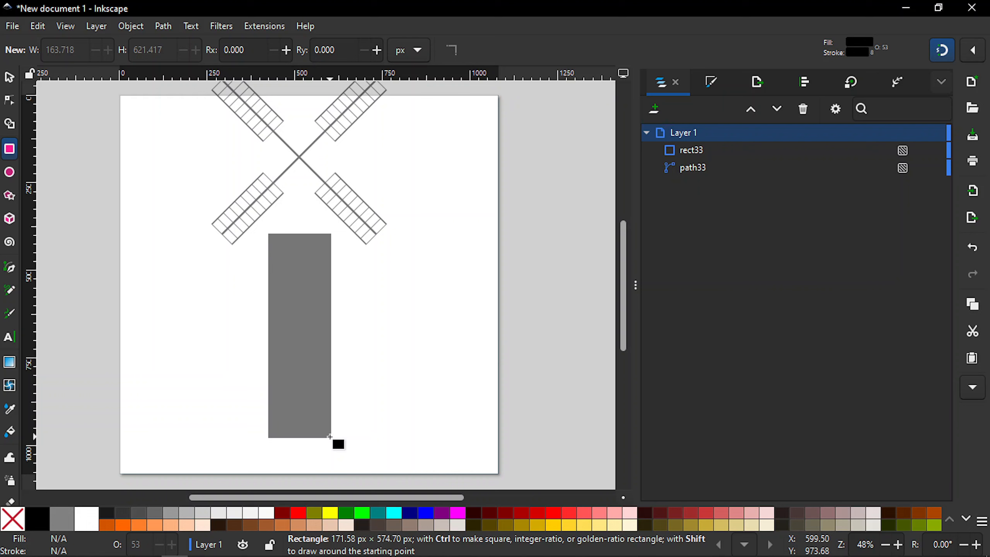
left_click_drag(330, 437, 330, 436)
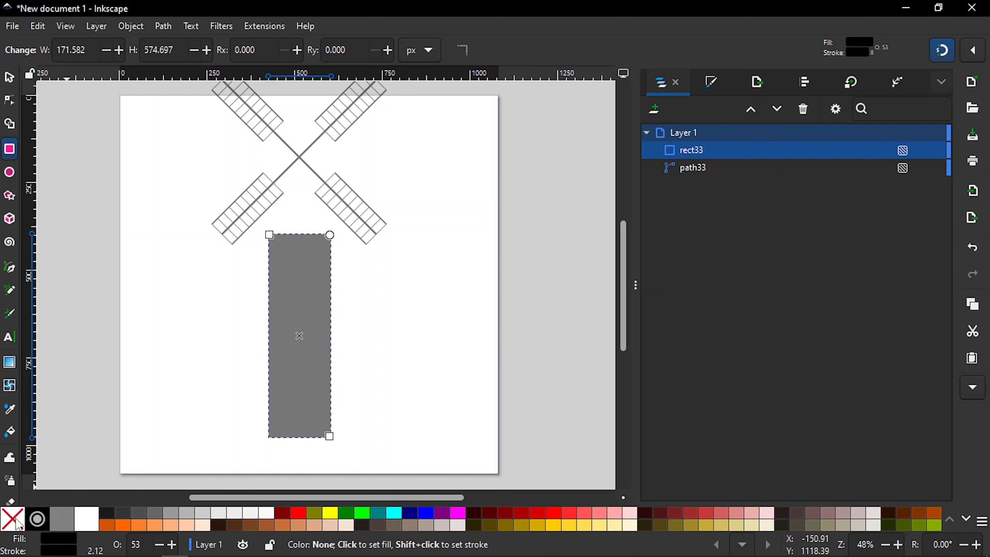
- Give the tower rectangle a black fill without a stroke and convert it to a path
left_click(17, 524)
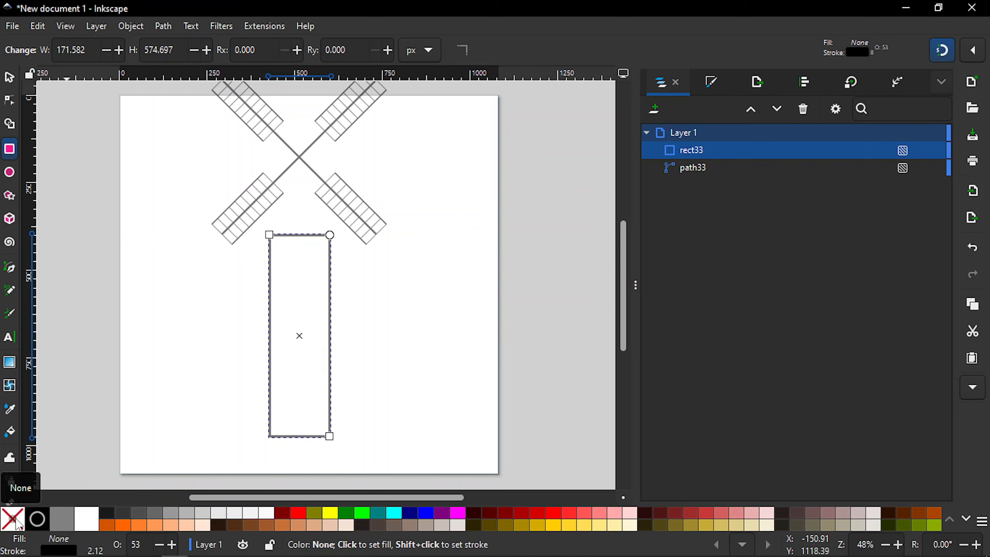
left_click(17, 523, "shift")
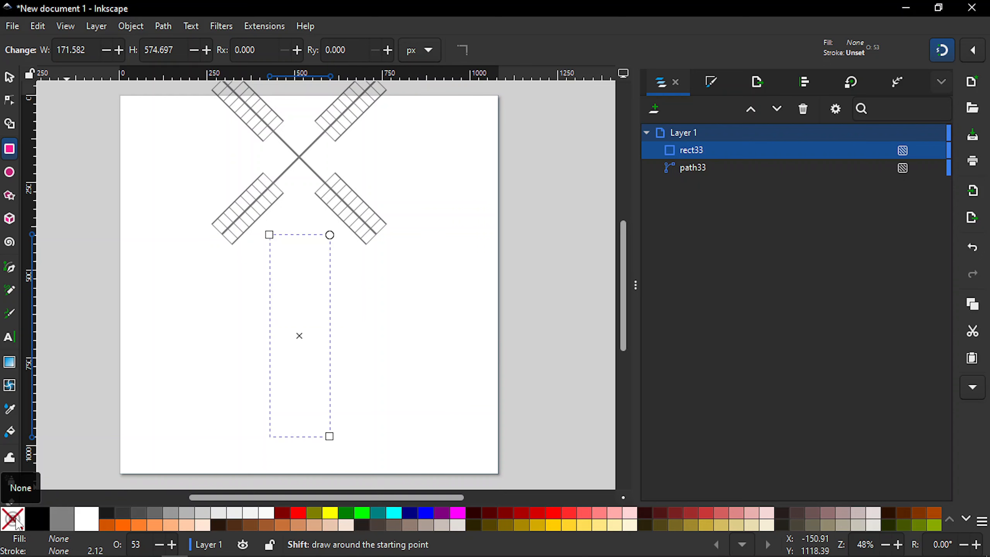
left_click(42, 516)
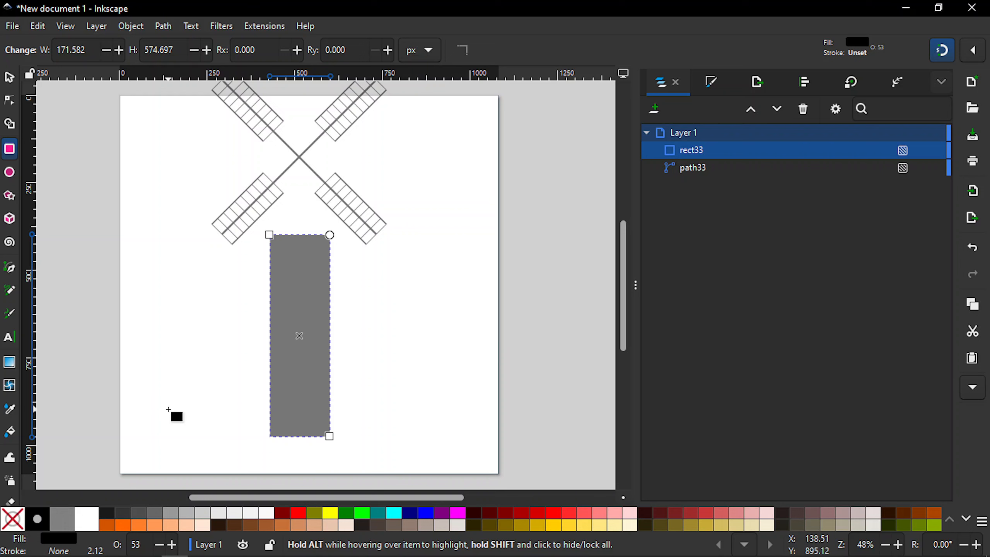
left_click(167, 31)
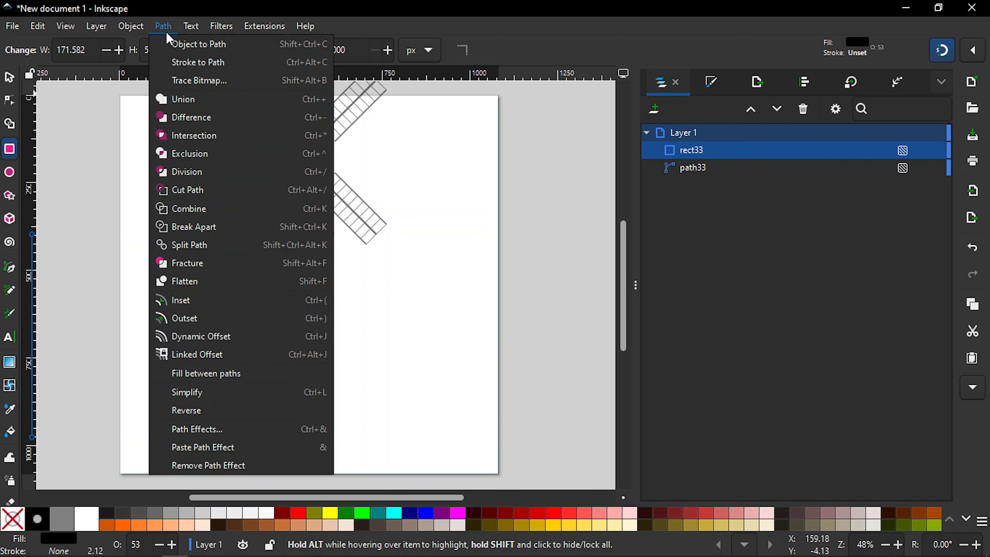
left_click(180, 45)
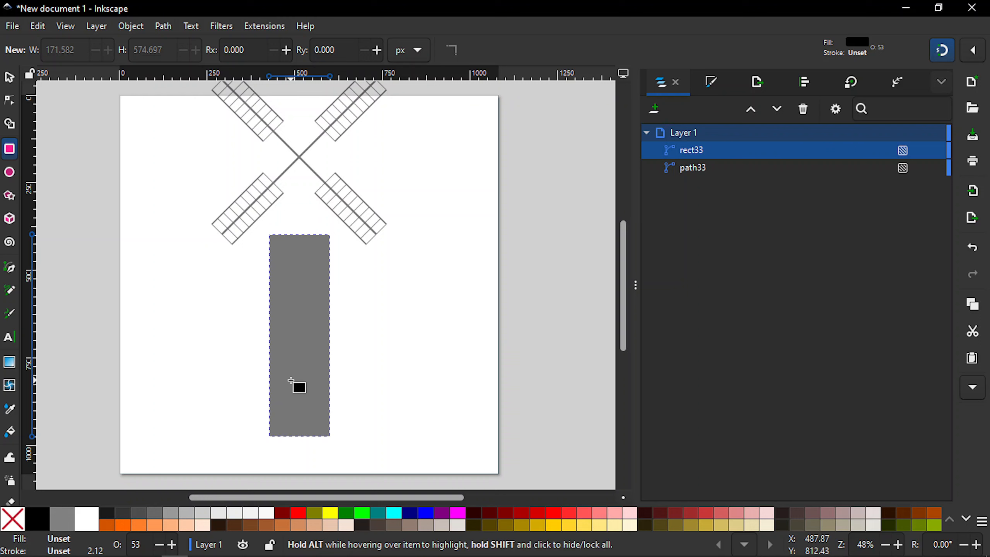
- Widen the tower's base symmetrically by scaling its two bottom nodes horizontally to about 119%
key("n")
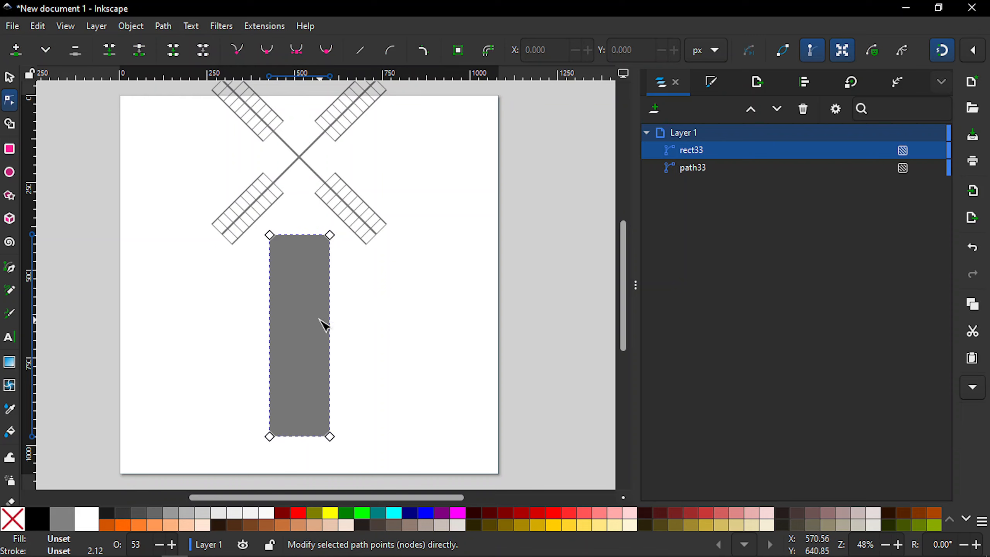
left_click_drag(231, 411, 383, 461)
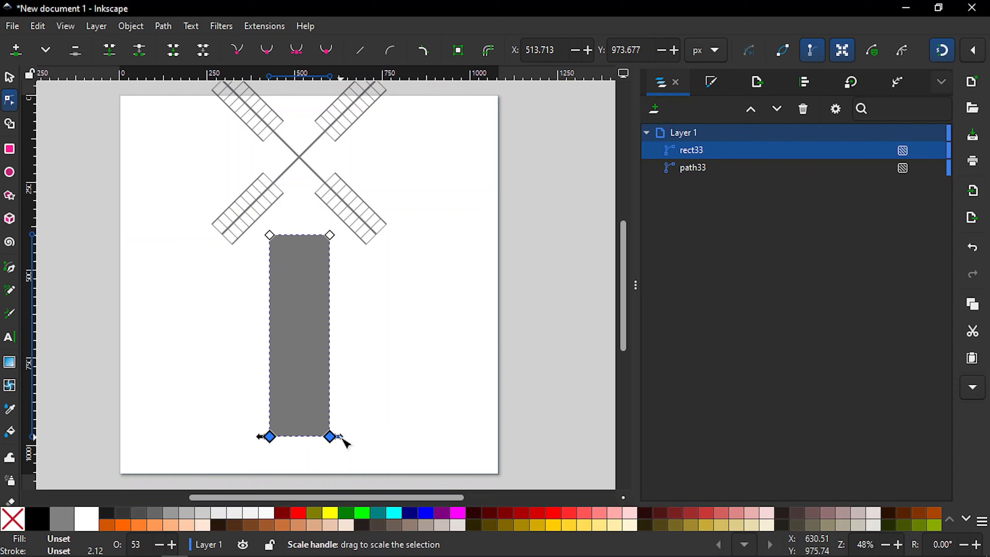
left_click_drag(346, 438, 349, 439)
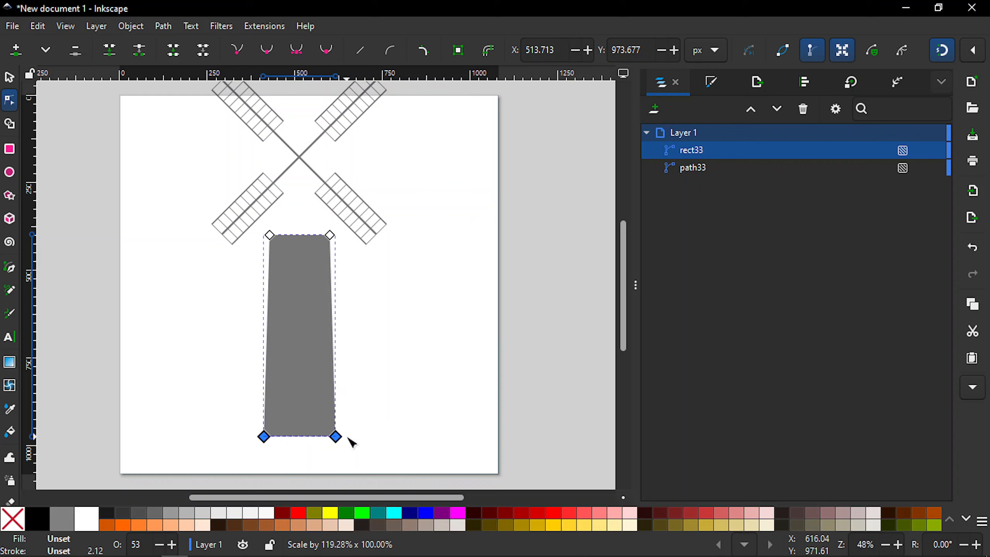
left_click_drag(349, 439, 347, 439)
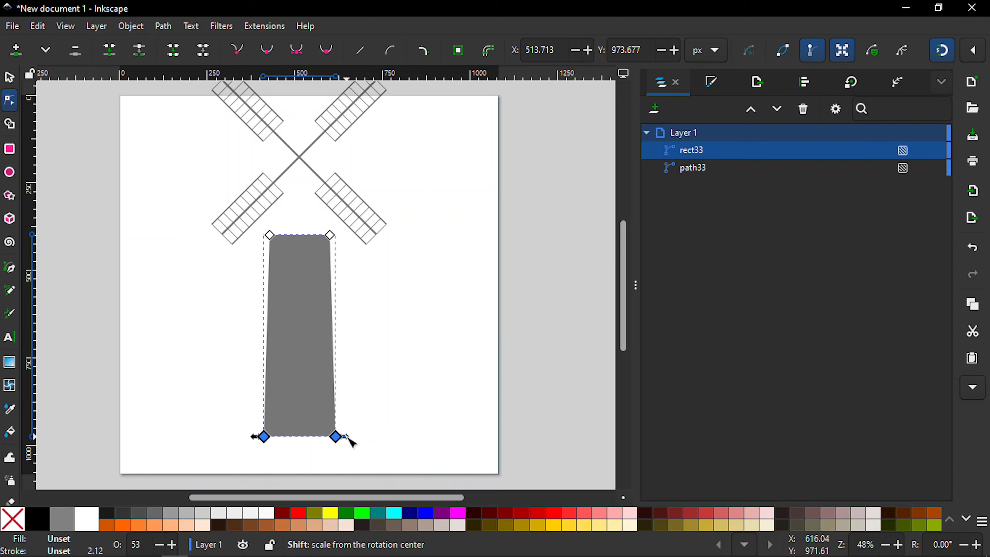
left_click(369, 325)
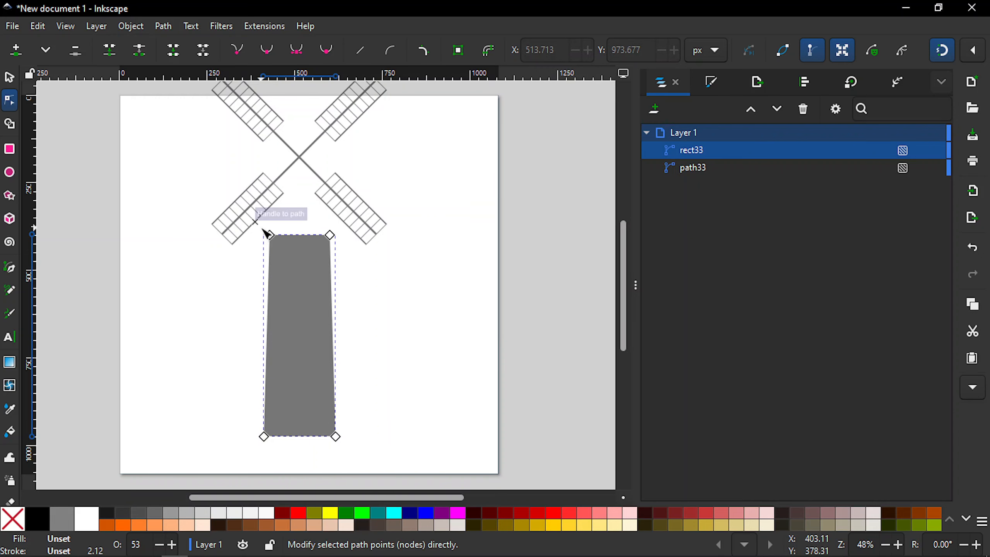
- Narrow the tower's top edge by scaling its two upper nodes symmetrically inward
left_click_drag(259, 230, 343, 264)
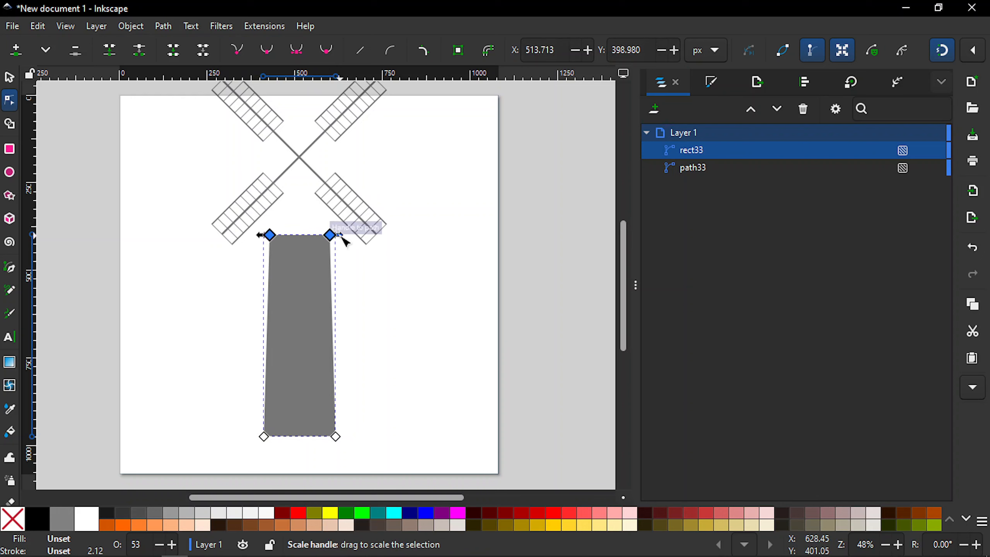
left_click_drag(343, 242, 340, 243)
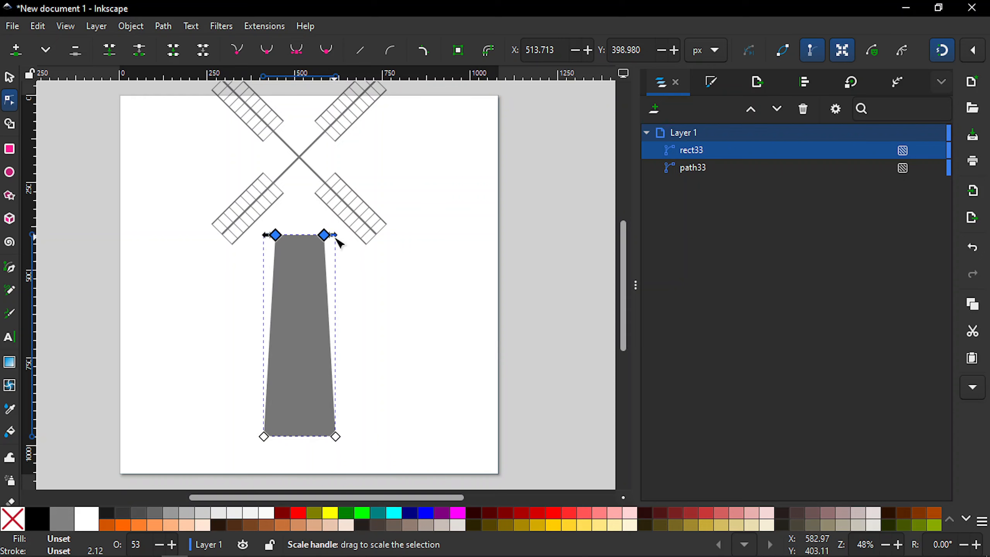
left_click(400, 290)
left_click(399, 291)
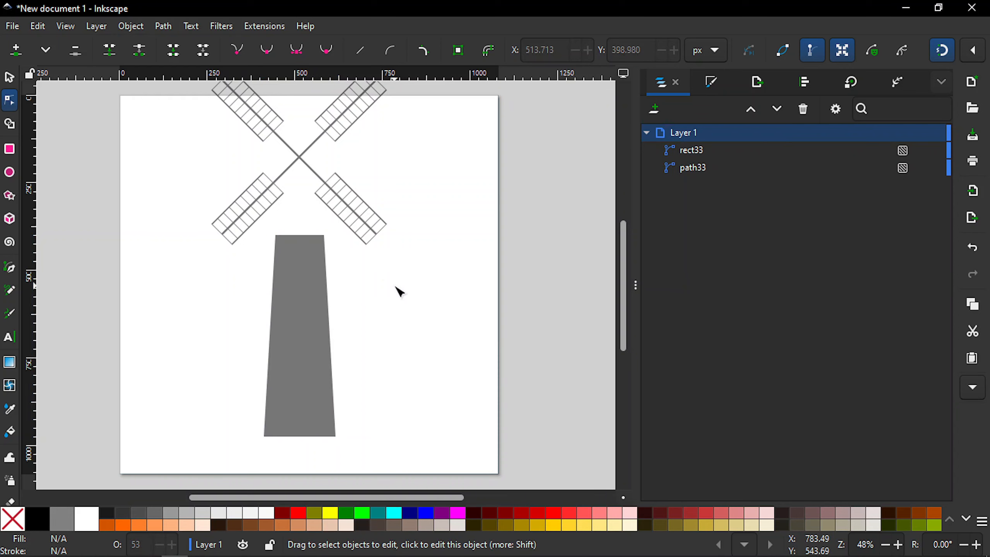
- Set the tower's fill to black and round its two top corners into a full dome with the Corners path effect
left_click(302, 346)
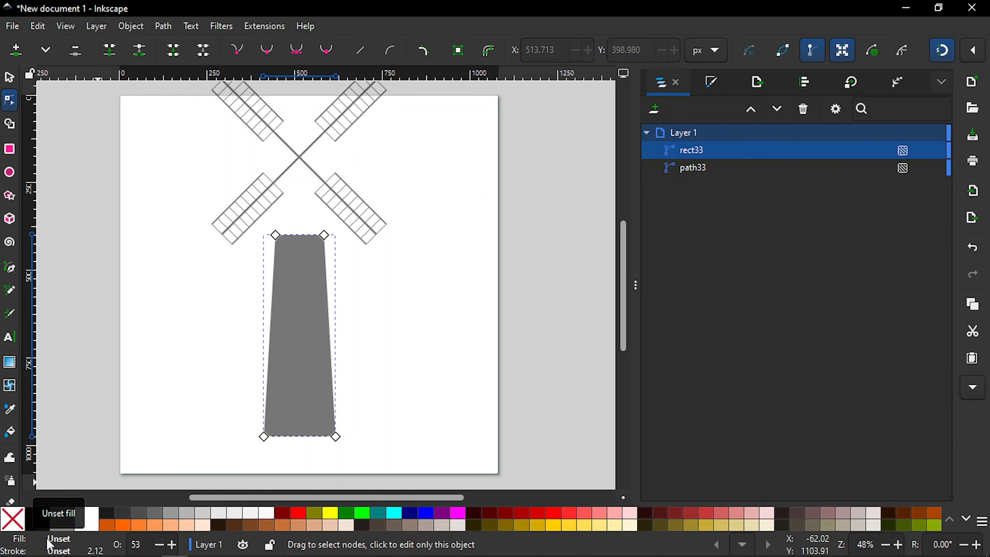
left_click(36, 520)
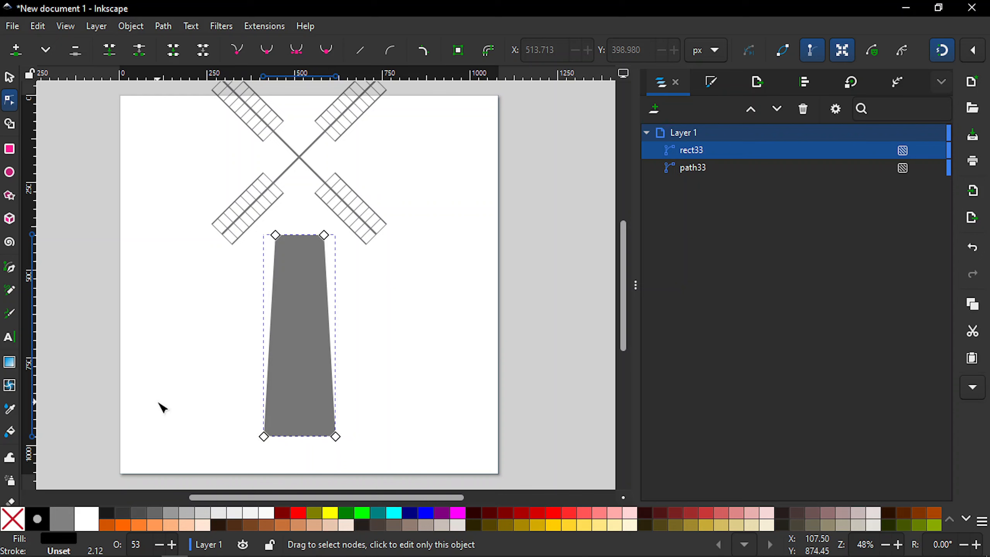
left_click(425, 51)
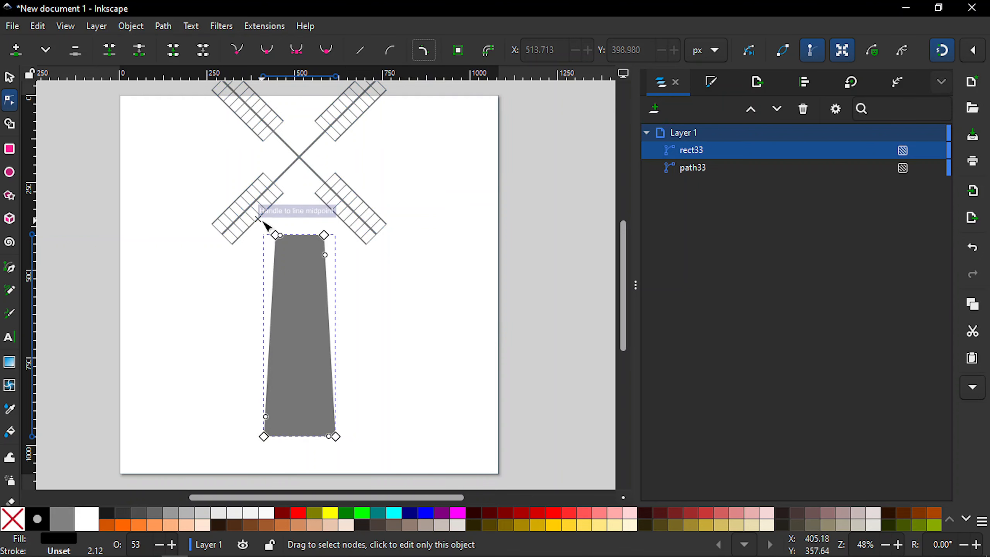
mouse_move(265, 225)
left_mouse_down()
mouse_move(343, 254)
mouse_move(333, 261)
left_mouse_up()
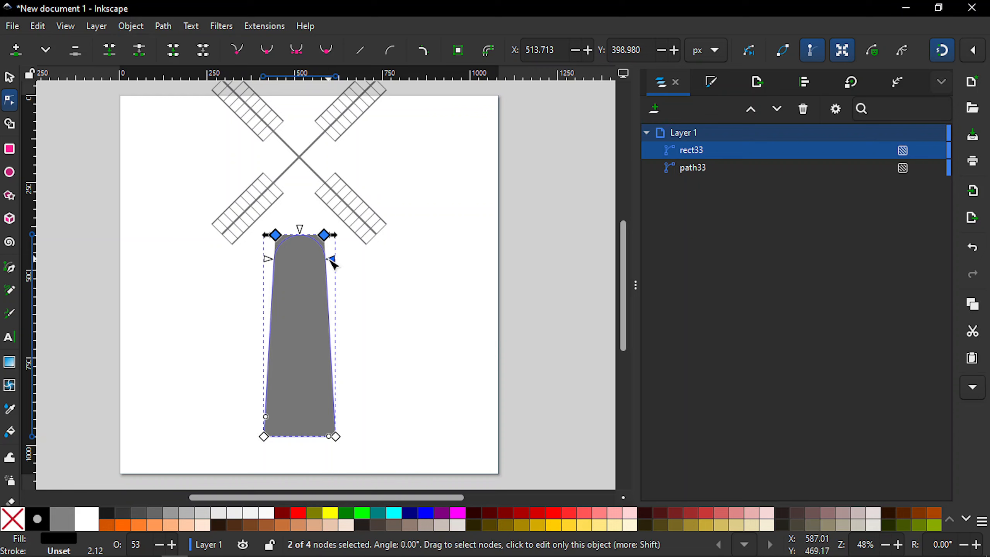
left_click(407, 266)
left_click(407, 265)
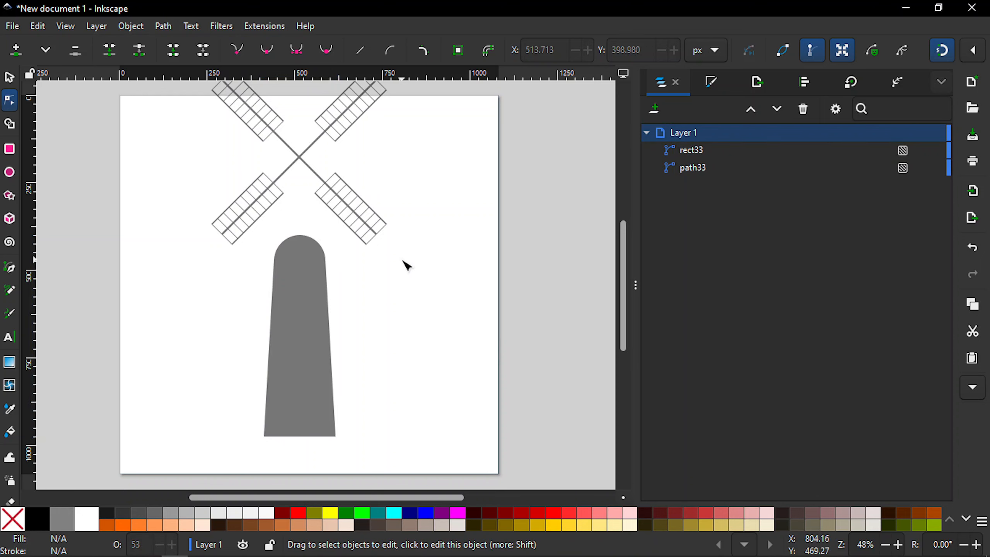
- Examine the tower's rounded top up close and its position relative to the blades on the page
key("plus")
key("plus")
key("plus")
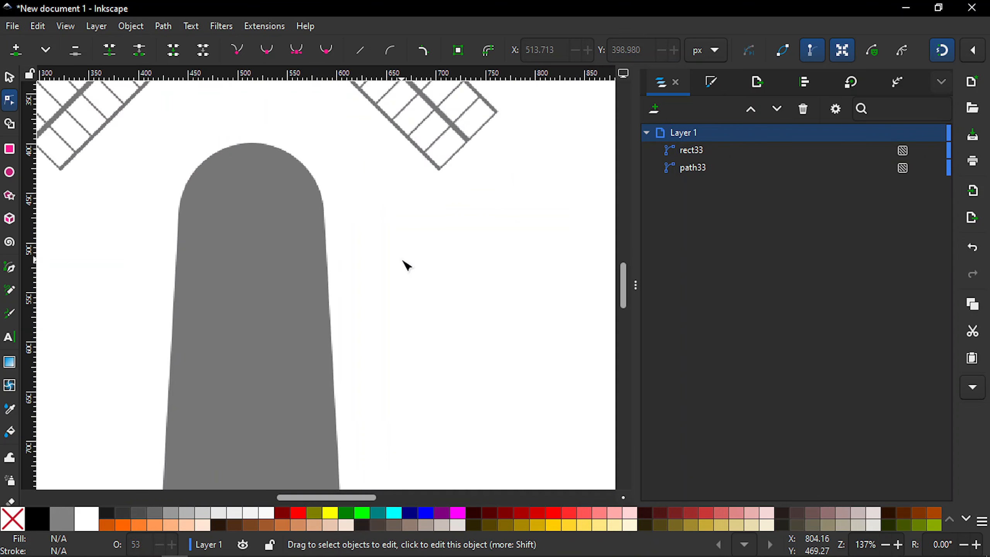
key("plus")
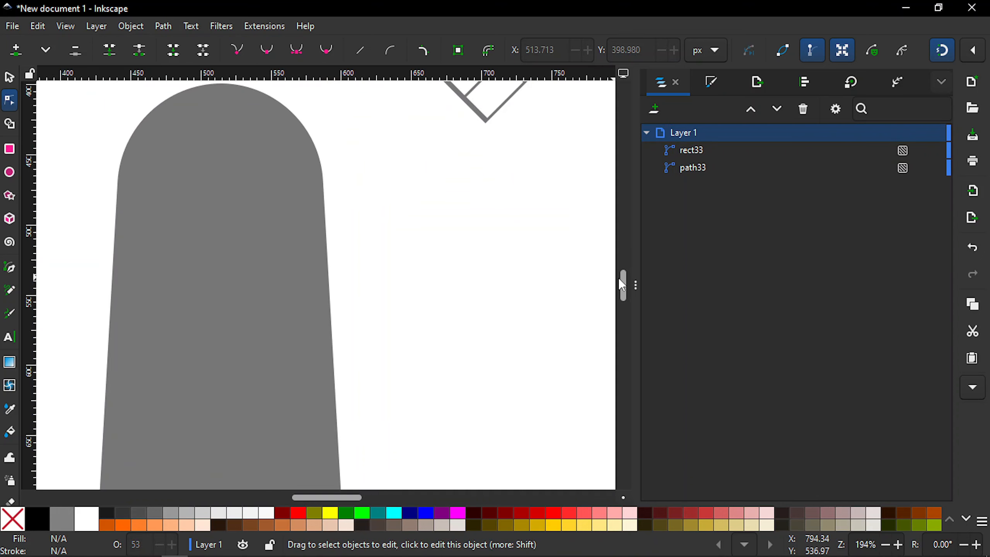
scroll(626, 278, "up", 3)
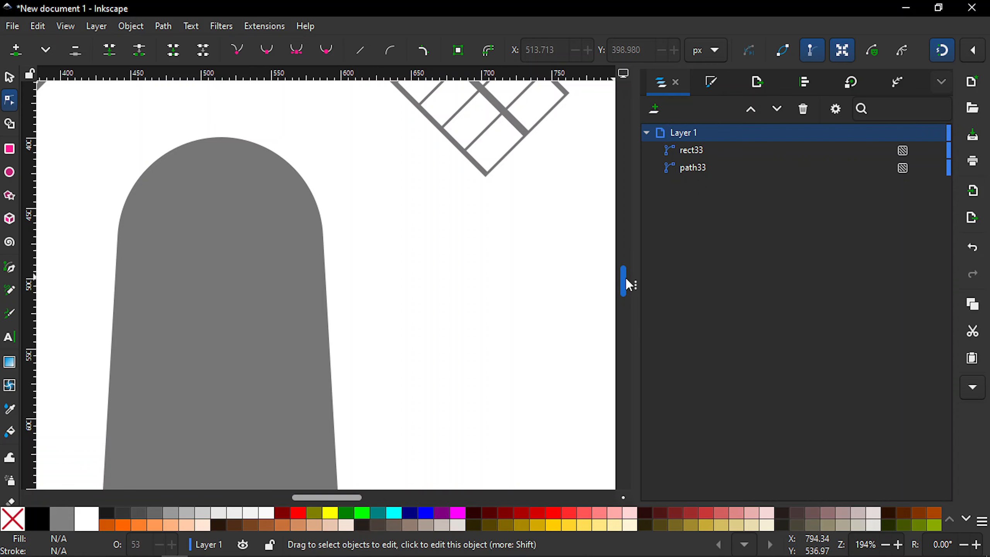
key("minus")
key("minus")
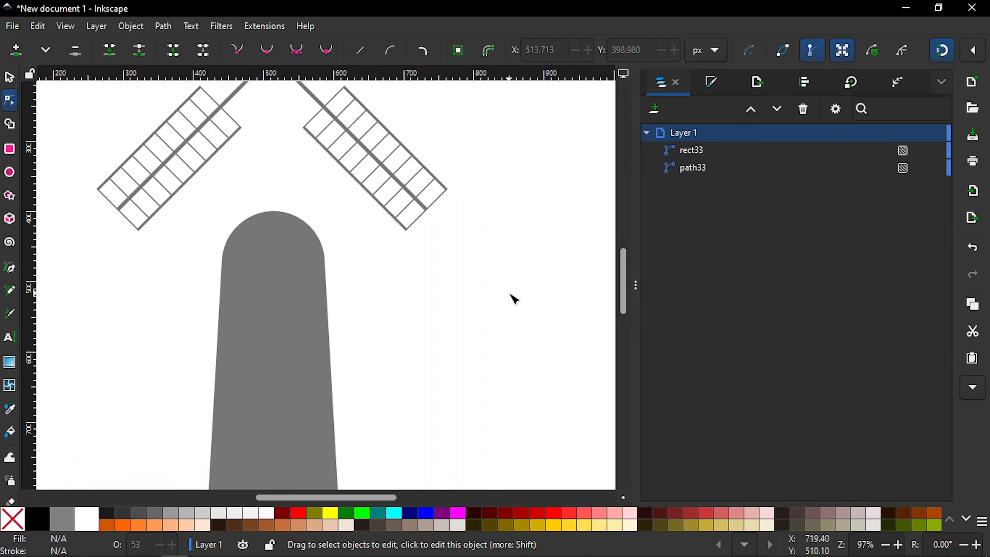
key("minus")
key("minus")
scroll(624, 277, "down", 2)
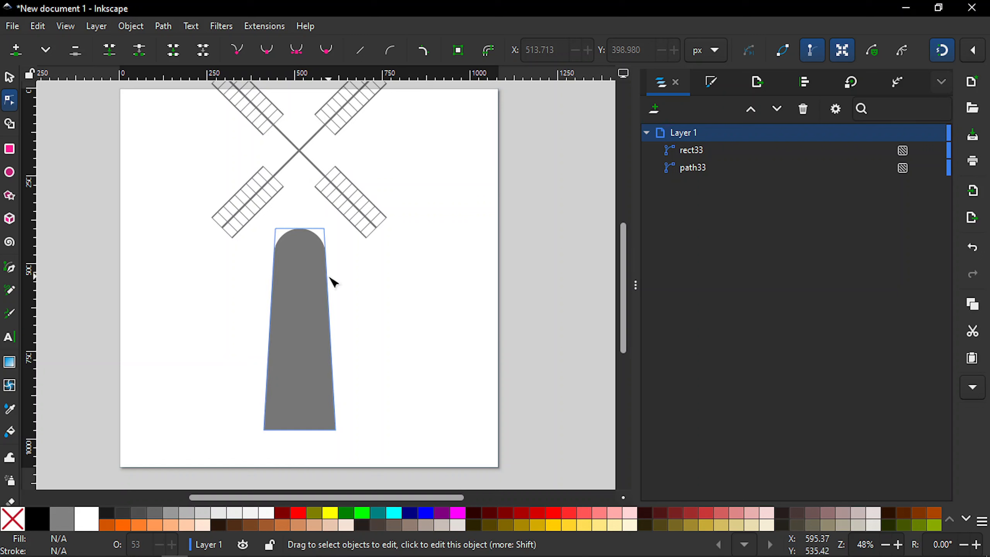
- Centre the blades horizontally on the tower and move them straight down so their hub overlaps the tower's dome, at Y about 185 px
key("s")
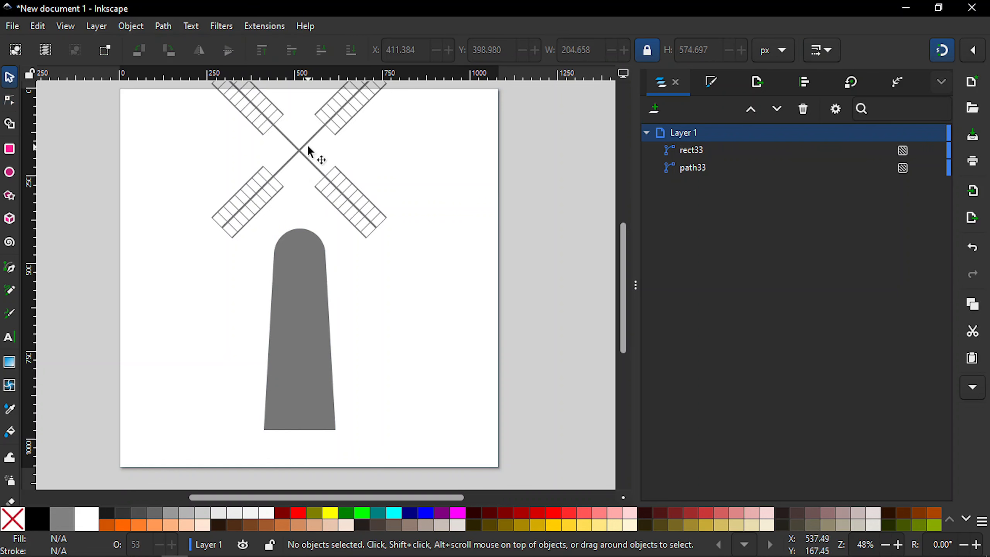
left_click(302, 152)
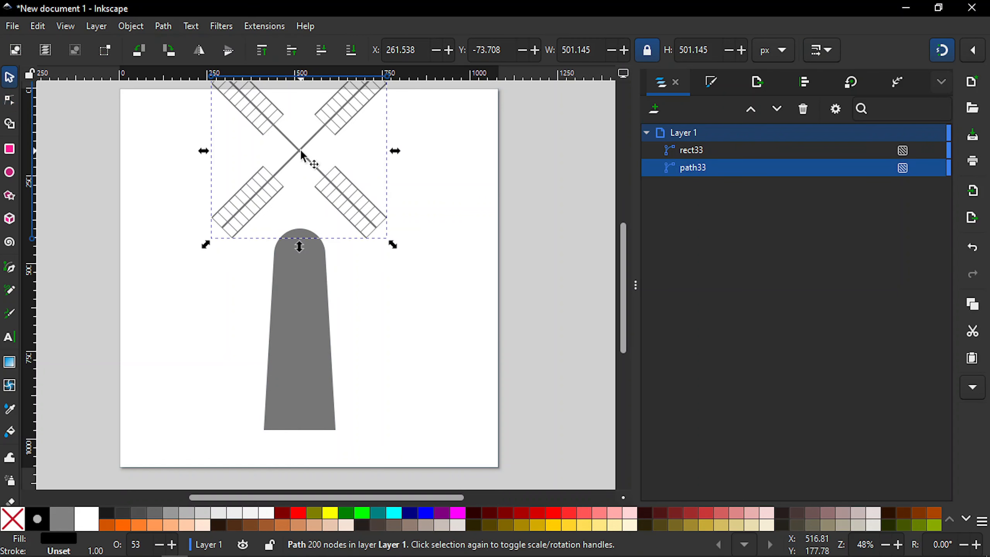
left_click(310, 297, "shift")
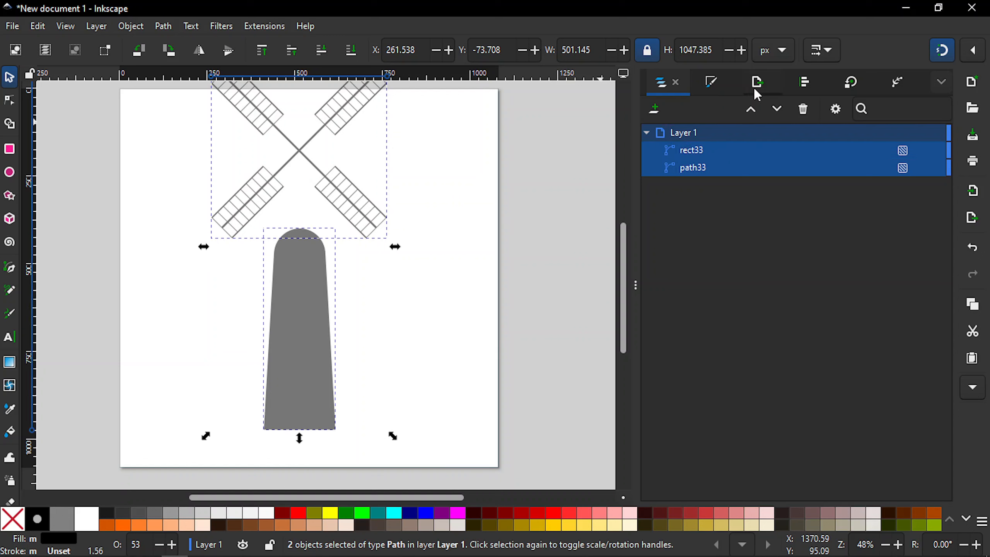
left_click(805, 83)
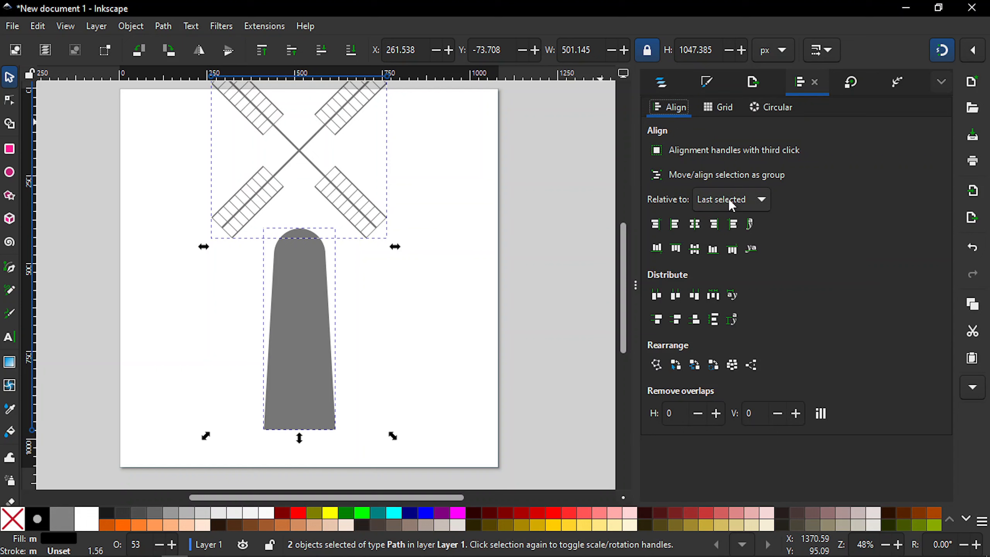
left_click(694, 224)
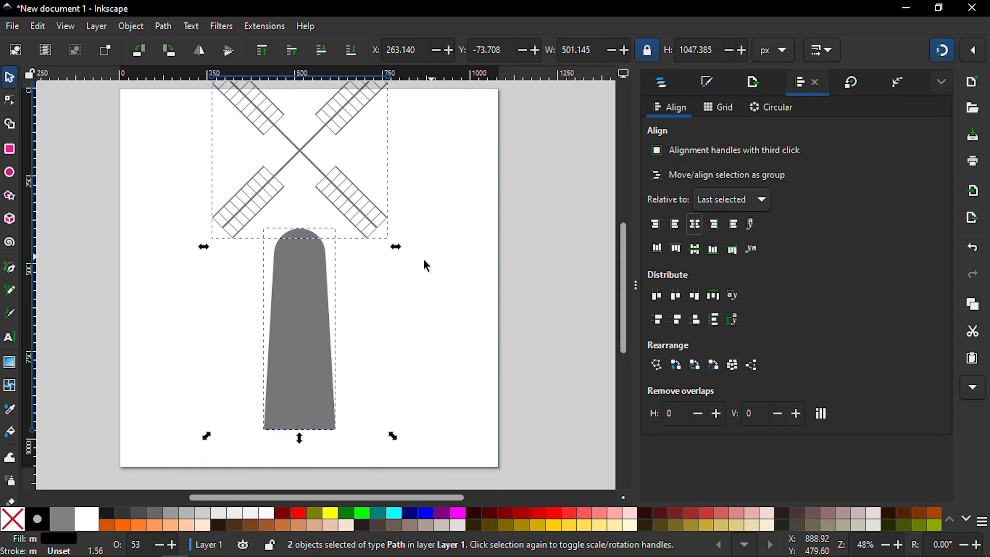
left_click(403, 304)
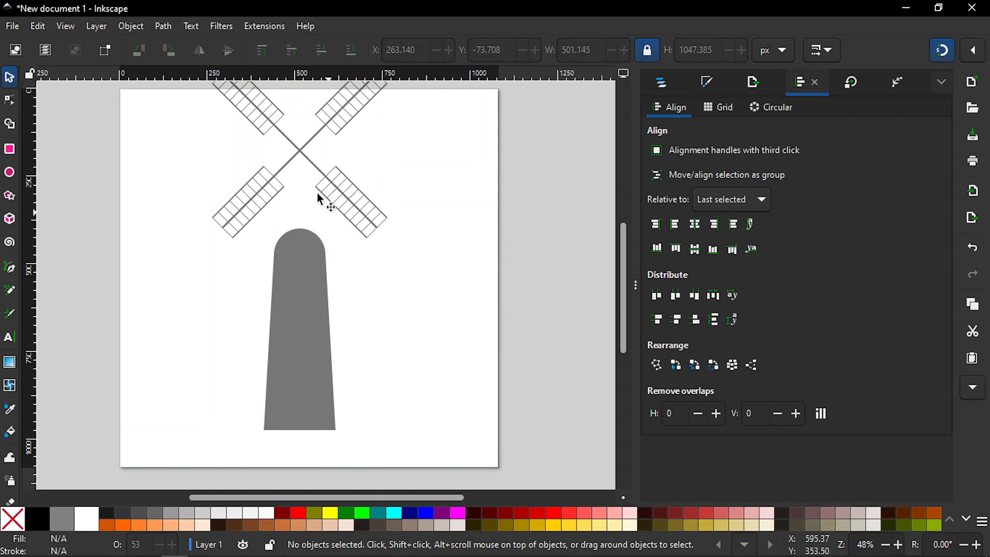
left_click_drag(303, 154, 306, 242)
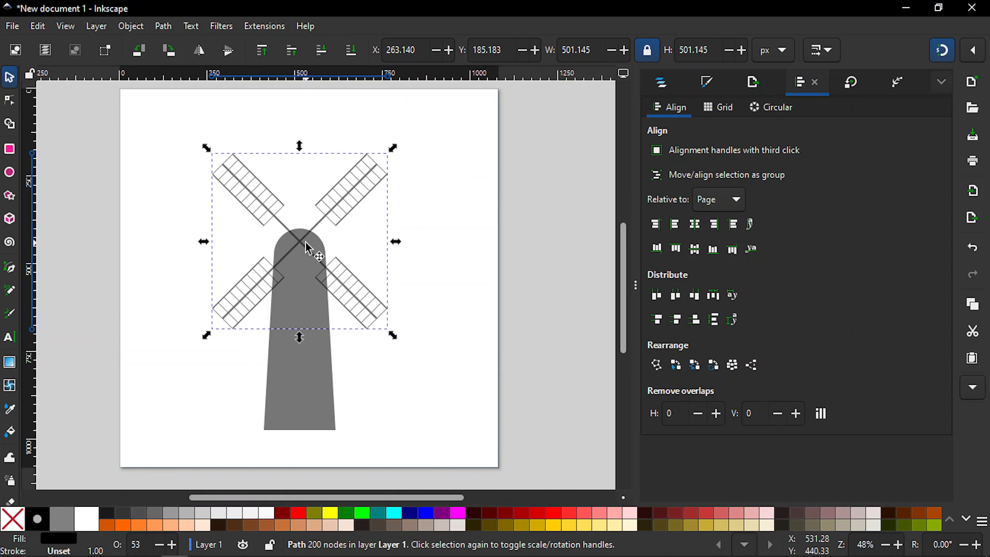
left_click(431, 247)
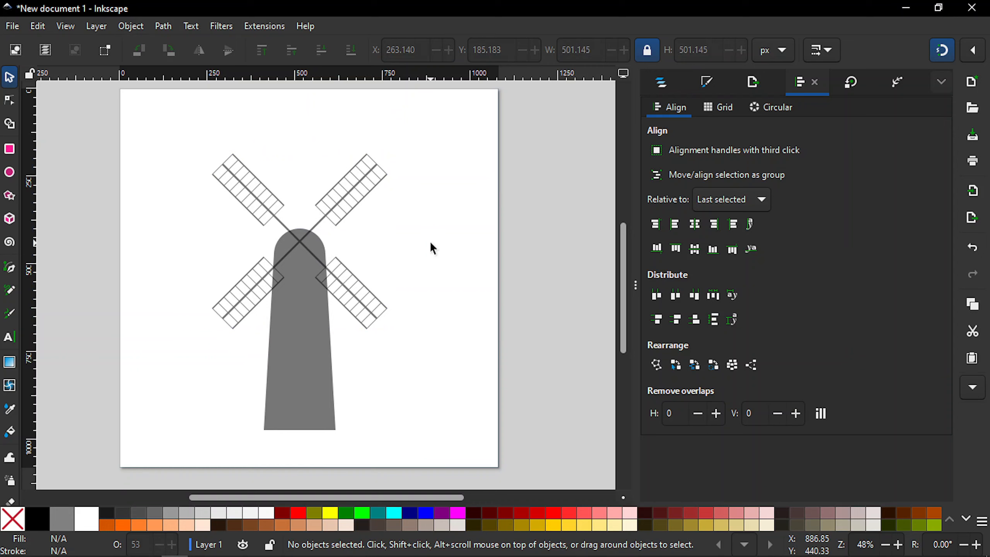
- Duplicate the blades in place and thicken the duplicate by applying Outset three times
key("plus")
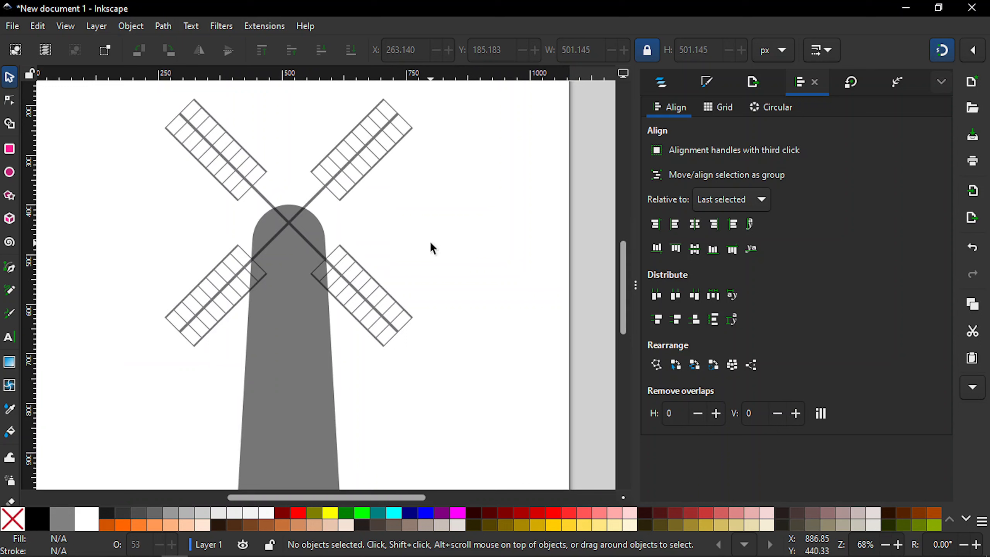
left_click(339, 275)
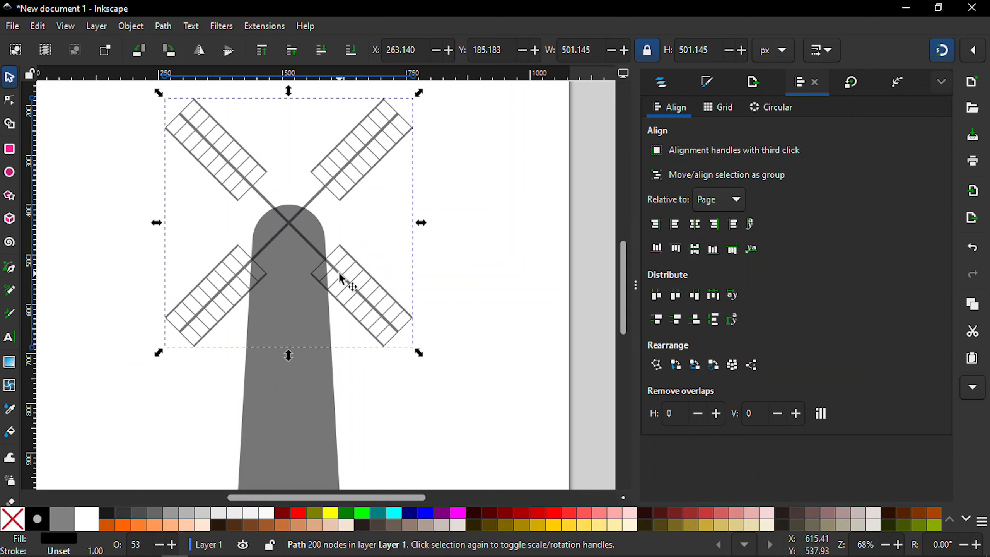
key("ctrl+d")
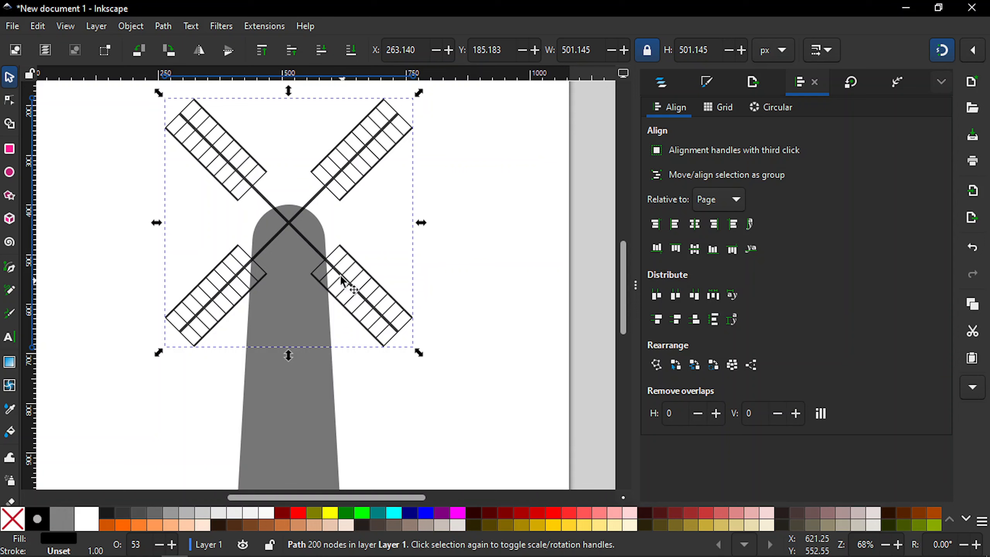
left_click(165, 32)
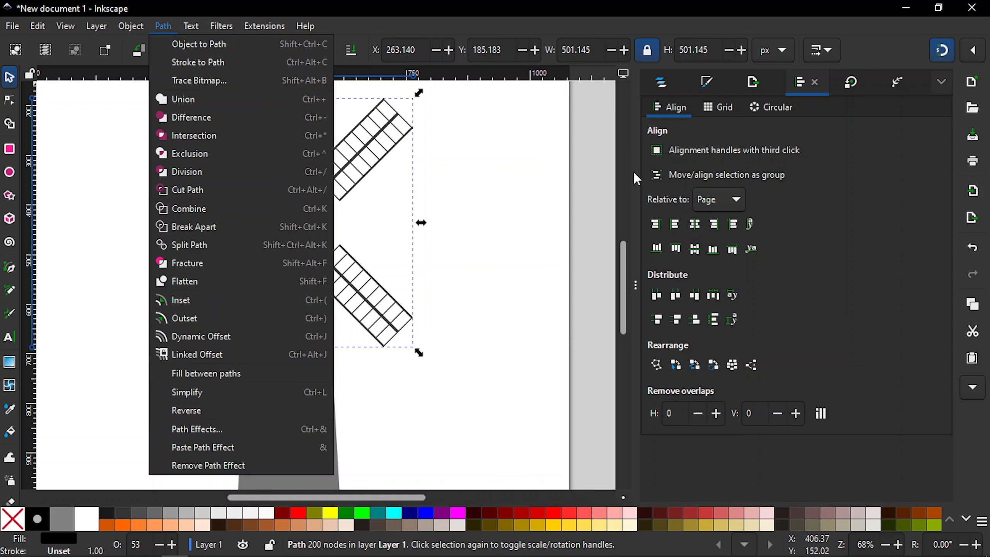
left_click(519, 256)
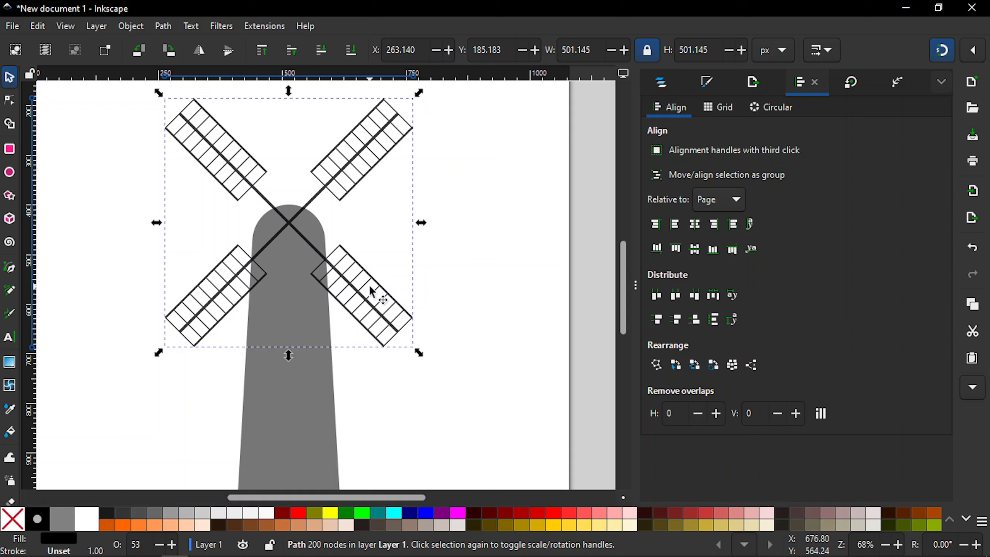
key("ctrl")
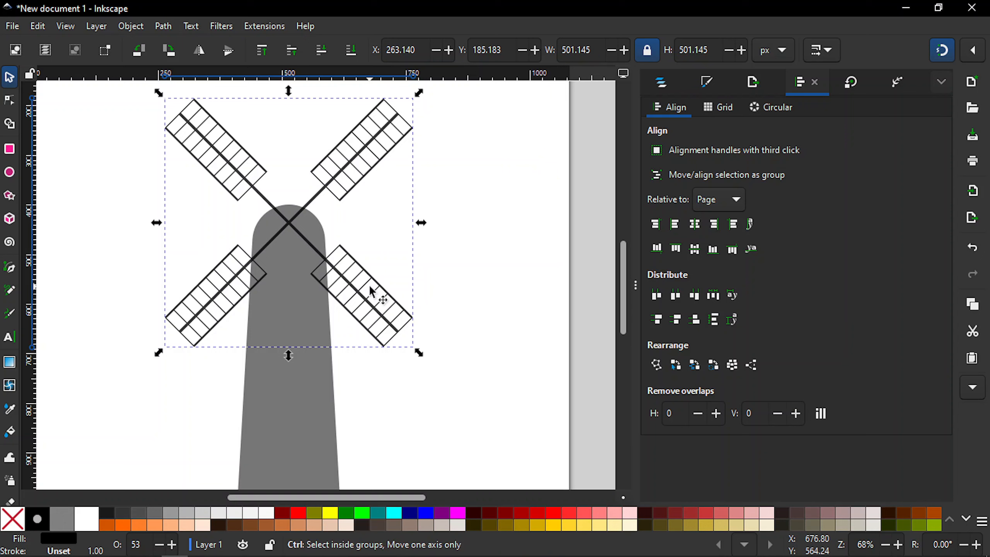
key("ctrl+parenright")
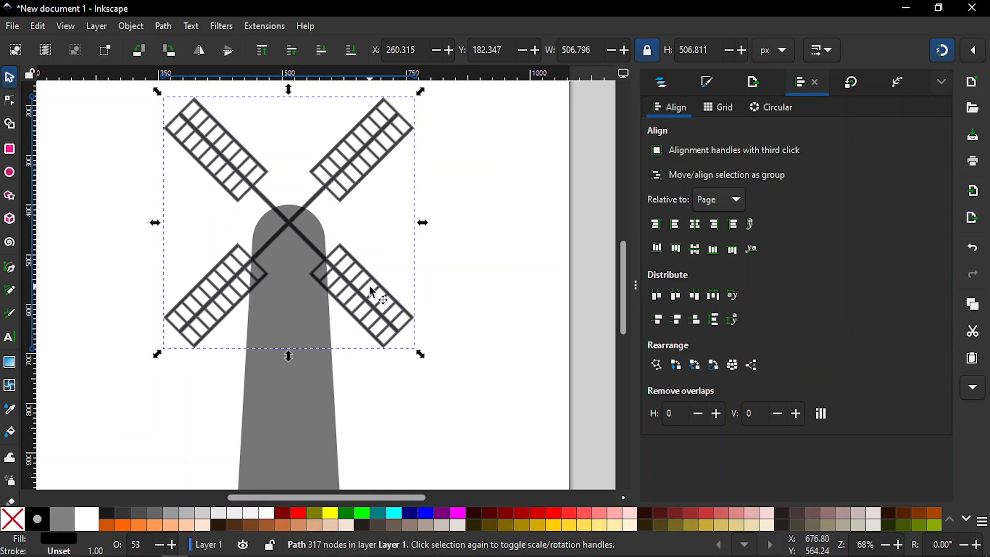
key("ctrl+parenright")
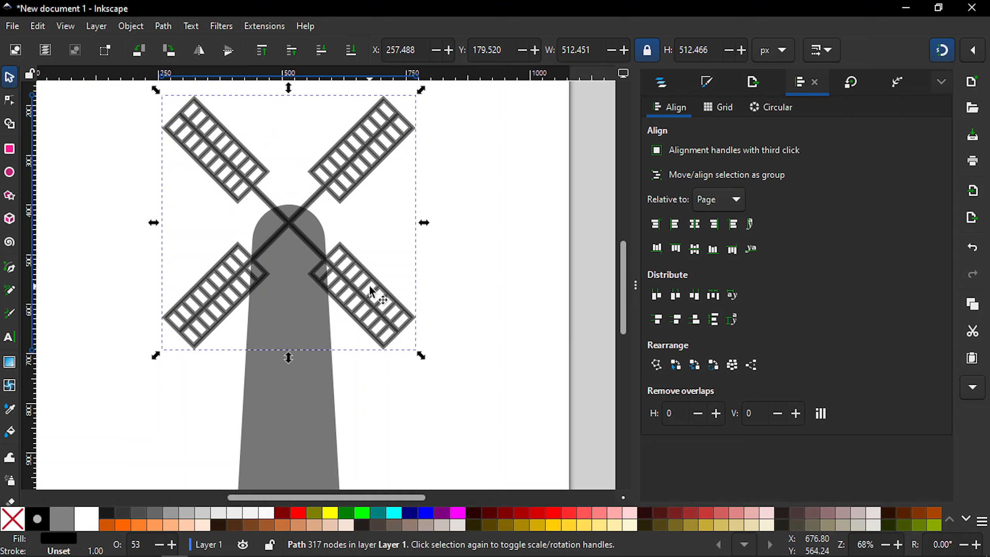
key("ctrl+parenright")
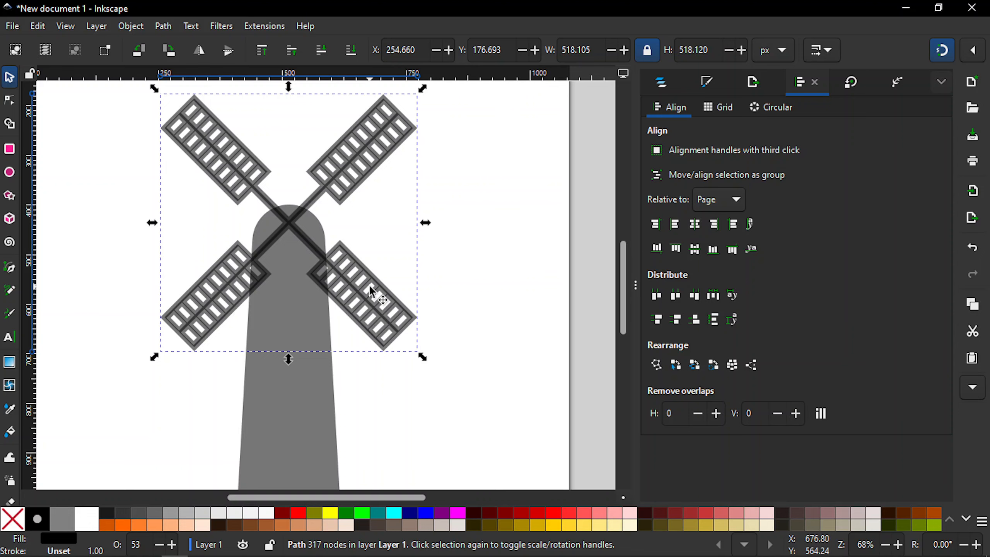
- Subtract the thickened blade copy from the tower with the Difference operation
left_click_drag(625, 272, 625, 287)
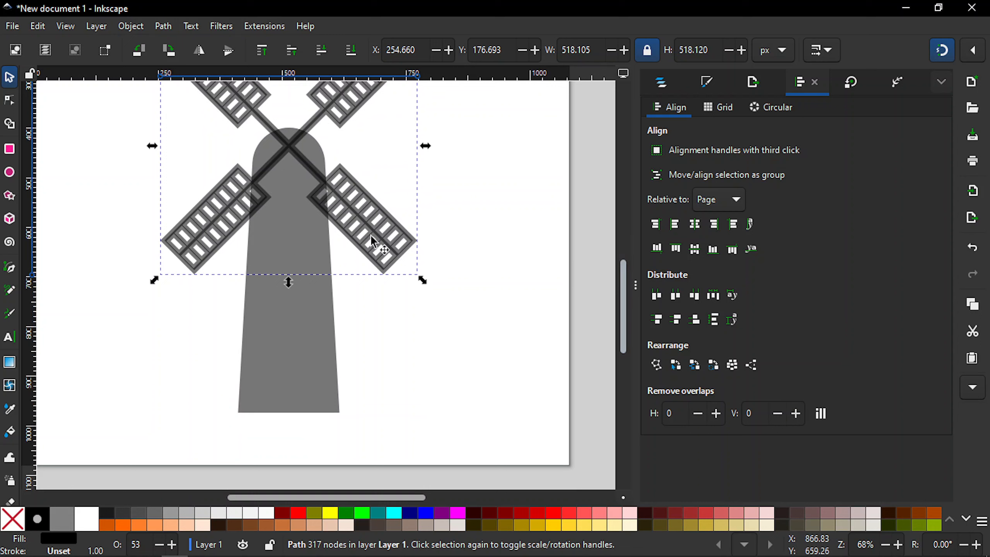
key("shift")
left_click(291, 362, "shift")
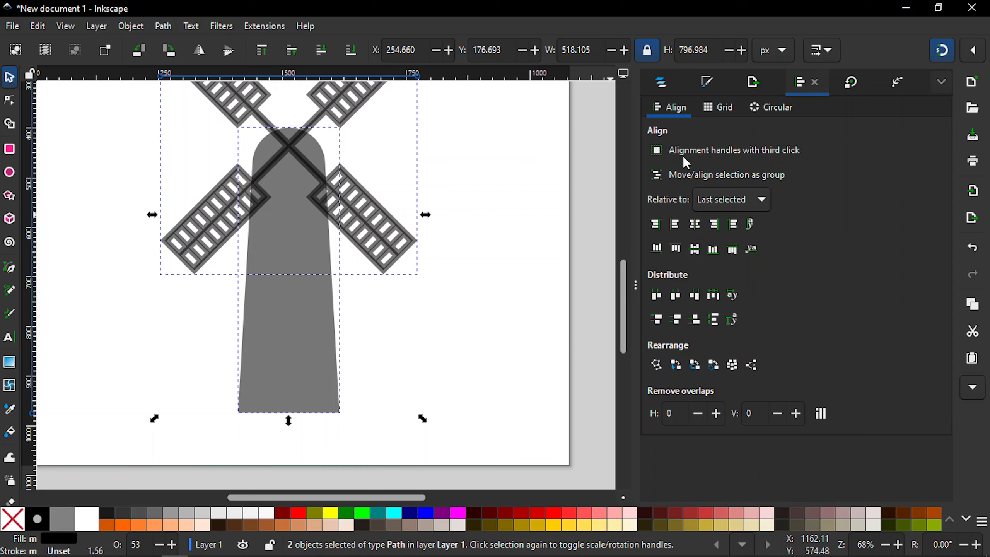
left_click(166, 27)
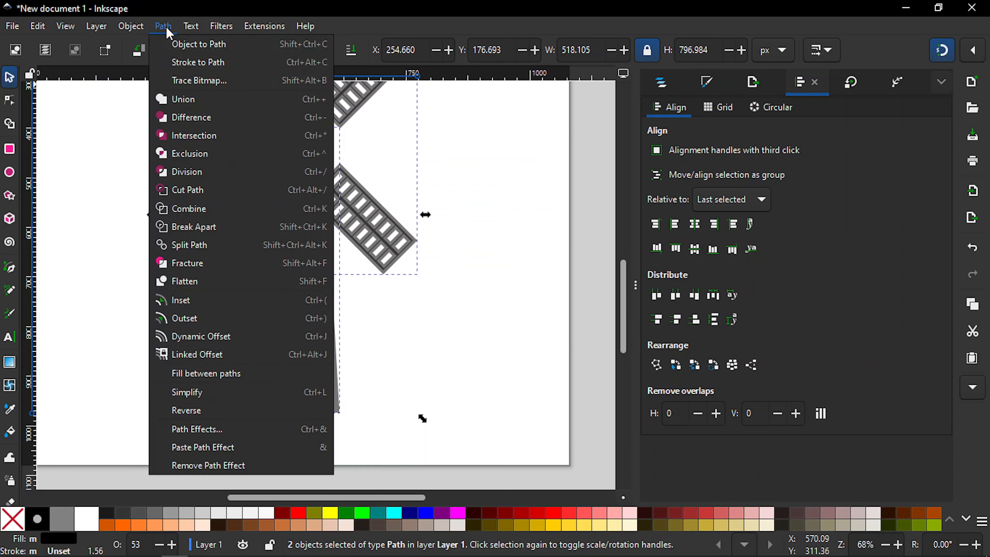
left_click(192, 119)
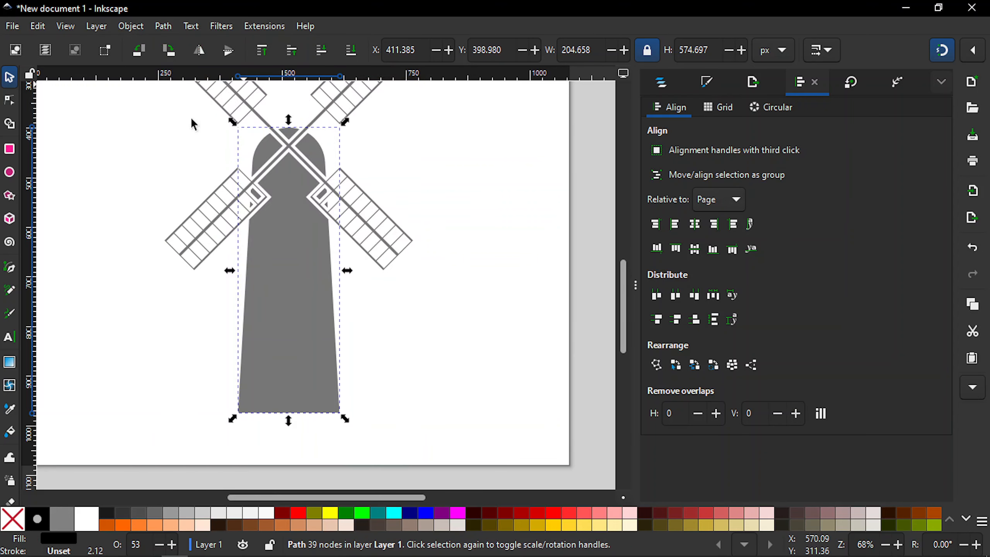
left_click(542, 234)
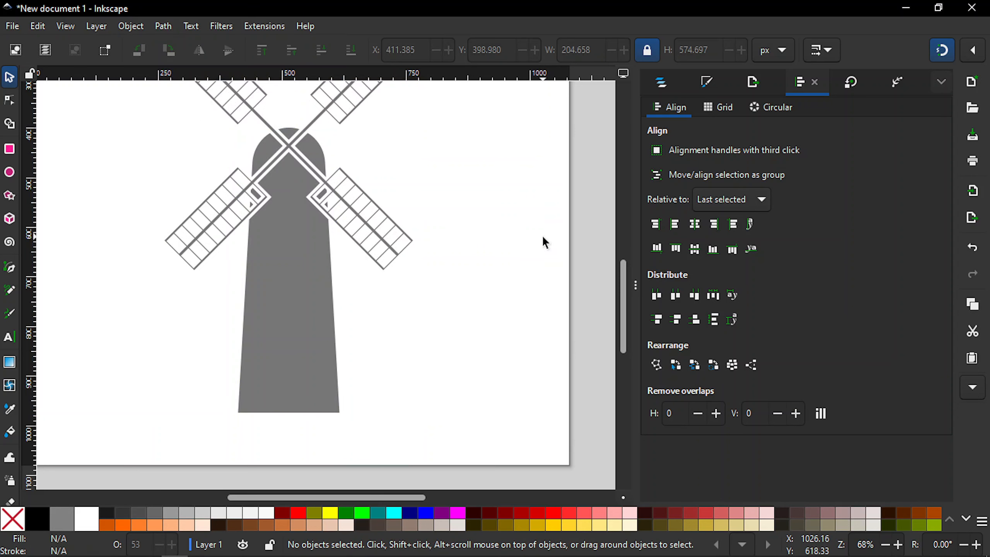
- Examine the cut-out gap around the blades where they cross the tower, both up close and across the whole page
scroll(623, 311, "up", 5)
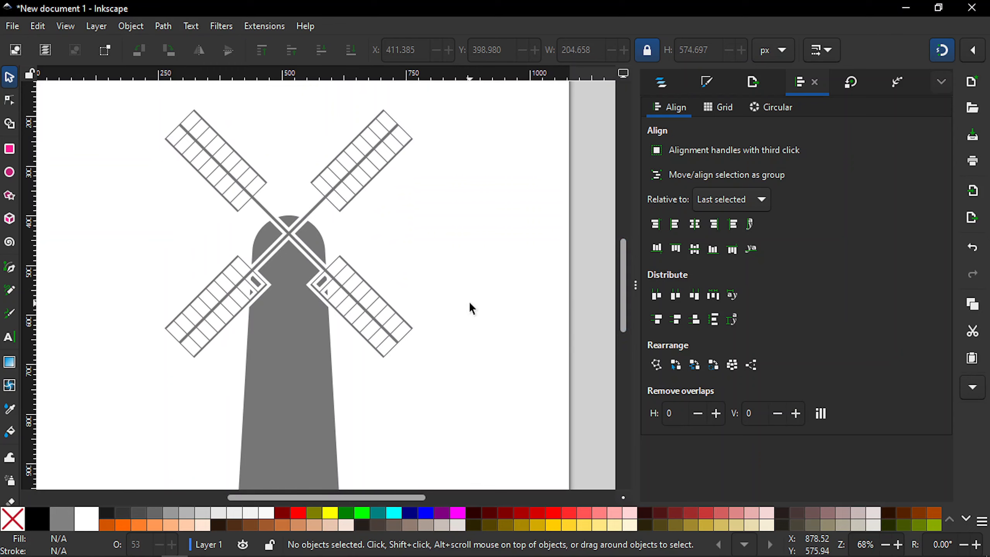
key("plus")
key("plus")
key("plus")
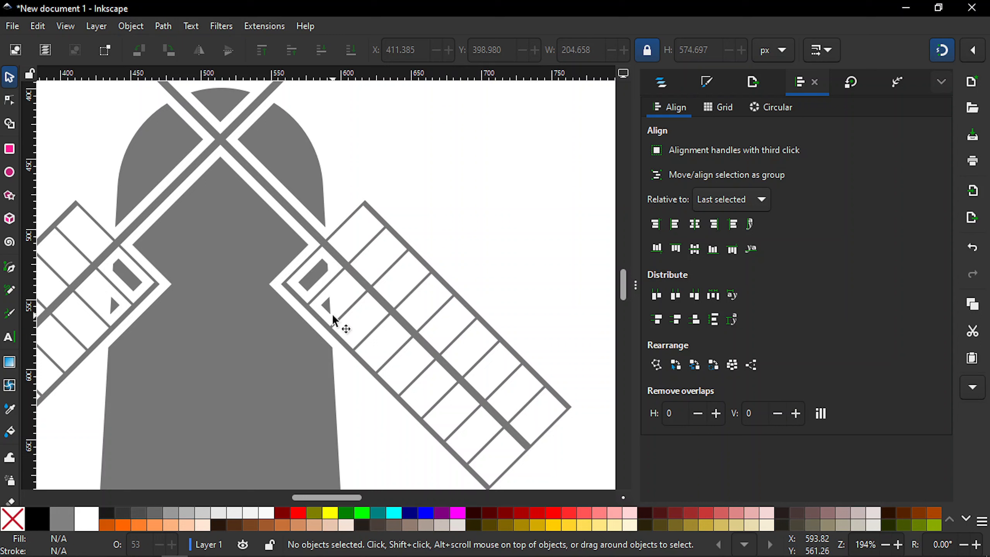
scroll(333, 318, "down", 2, "ctrl")
scroll(334, 320, "down", 1, "ctrl")
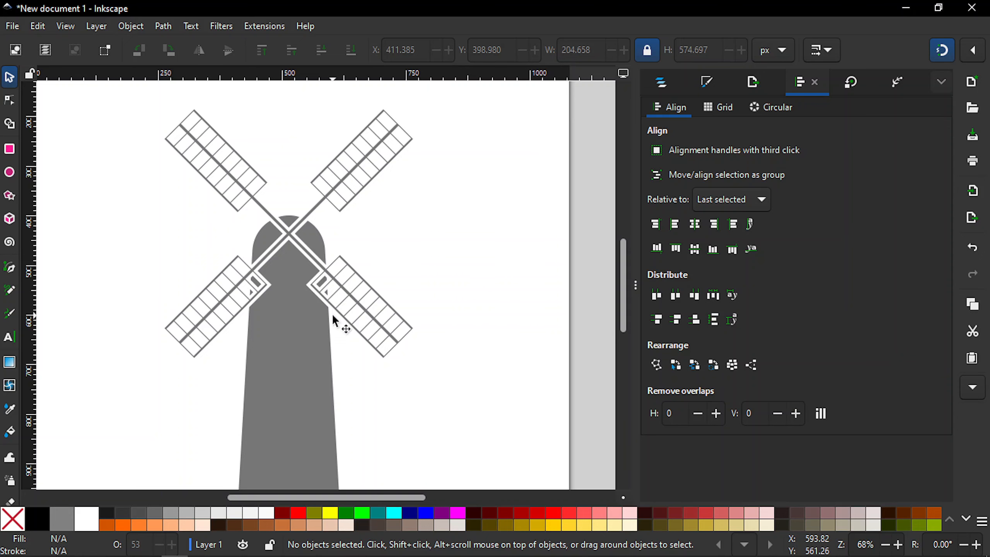
scroll(334, 318, "up", 5)
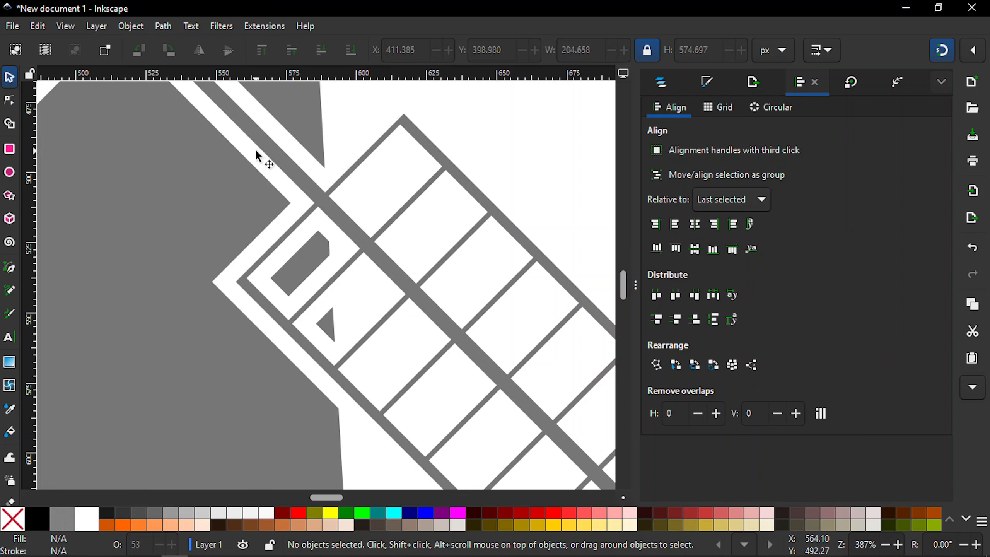
key("minus")
key("minus")
key("minus")
key("minus")
key("minus")
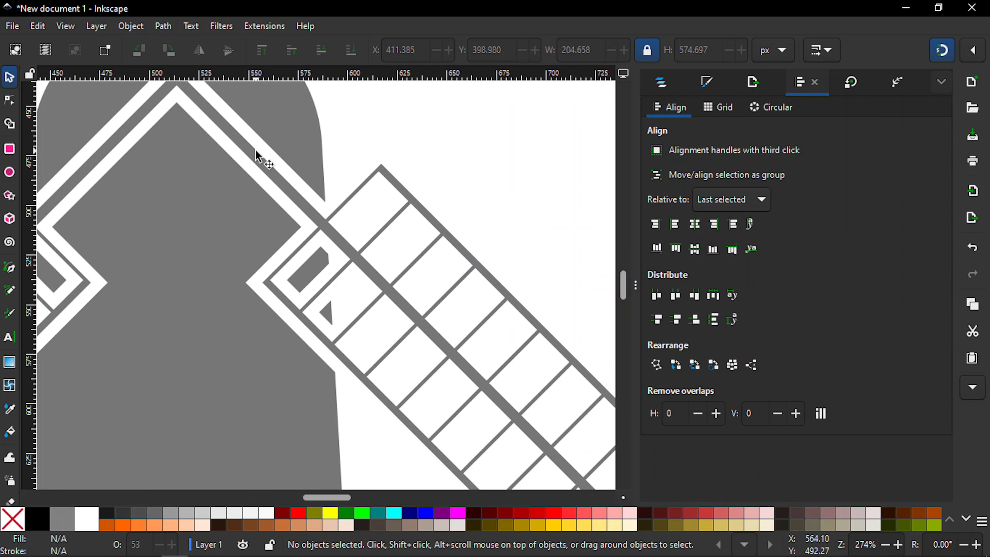
key("minus")
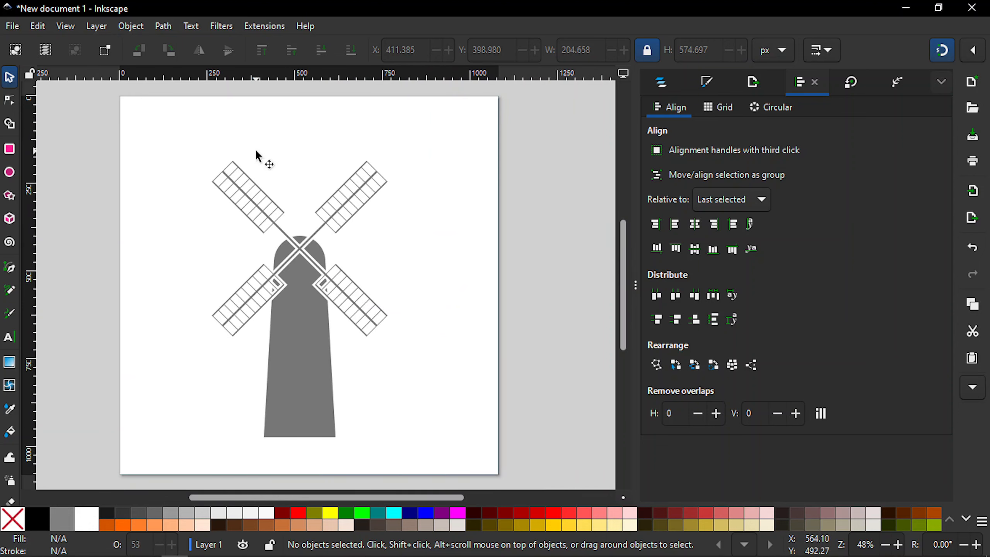
key("plus")
key("plus")
key("plus")
key("plus")
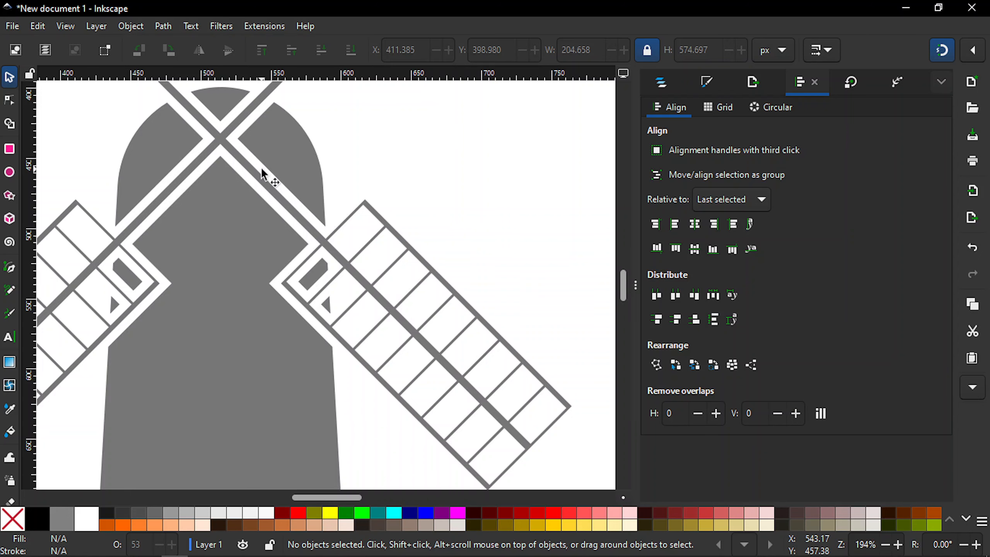
key("minus")
key("minus")
key("minus")
key("minus")
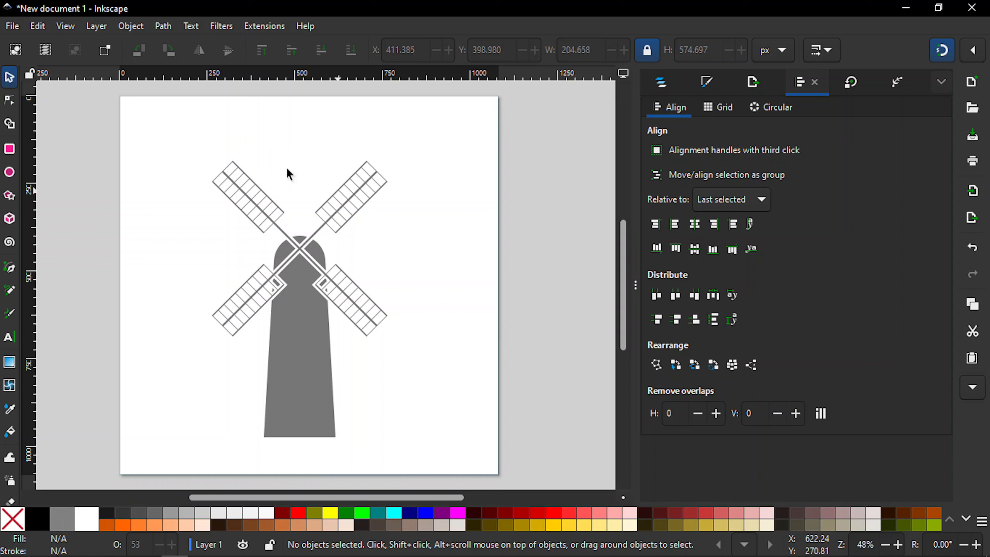
- Raise the opacity of the blades and the tower together to 100%
left_click_drag(189, 135, 448, 464)
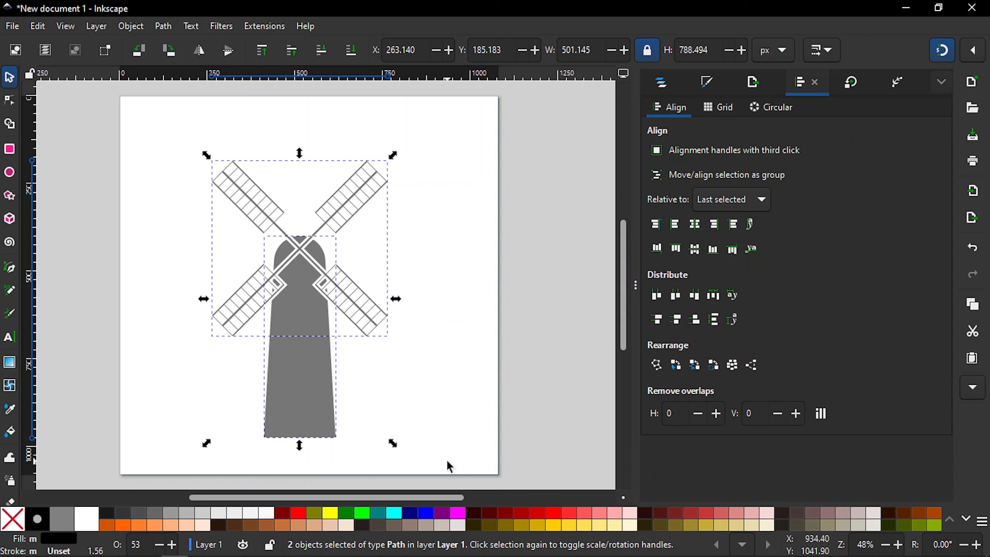
left_click(662, 86)
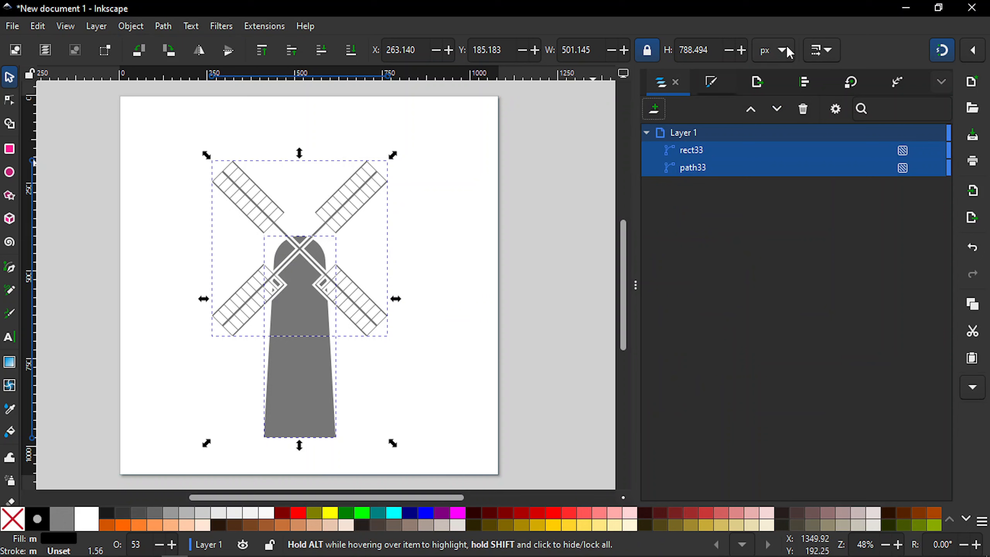
left_click(717, 89)
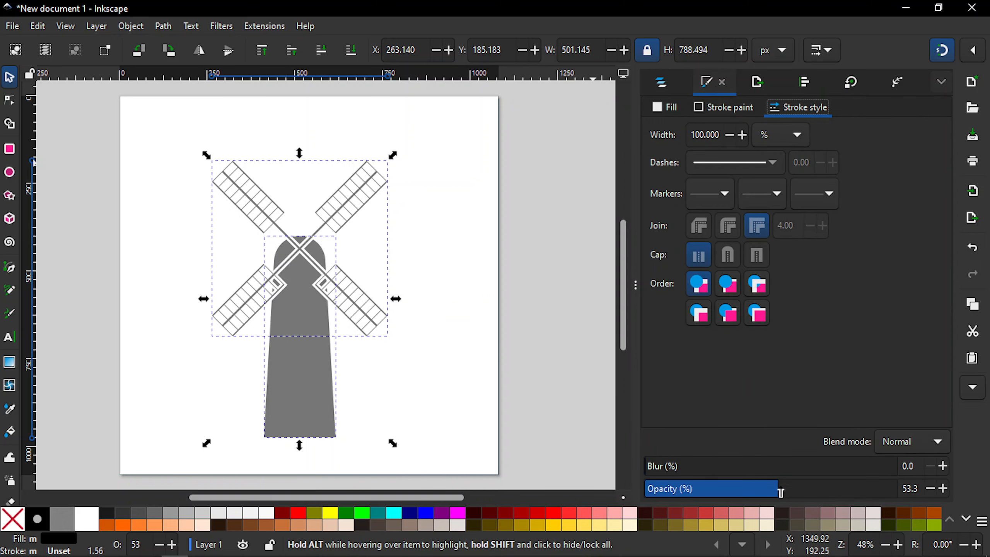
left_click_drag(779, 497, 982, 499)
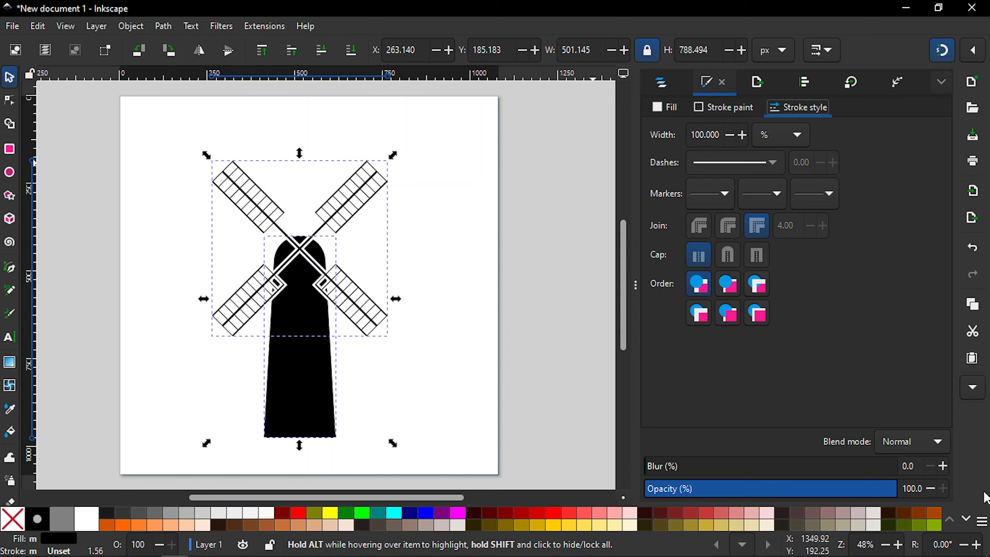
left_click(434, 337)
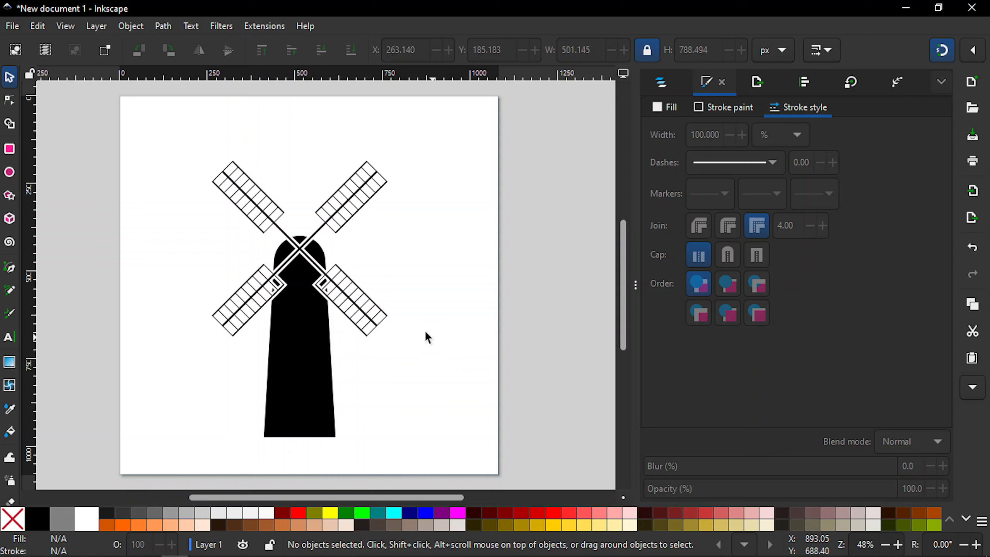
- Try Olive on both the blades and the tower, and settle on a Green (#008000) fill
left_click_drag(178, 135, 437, 456)
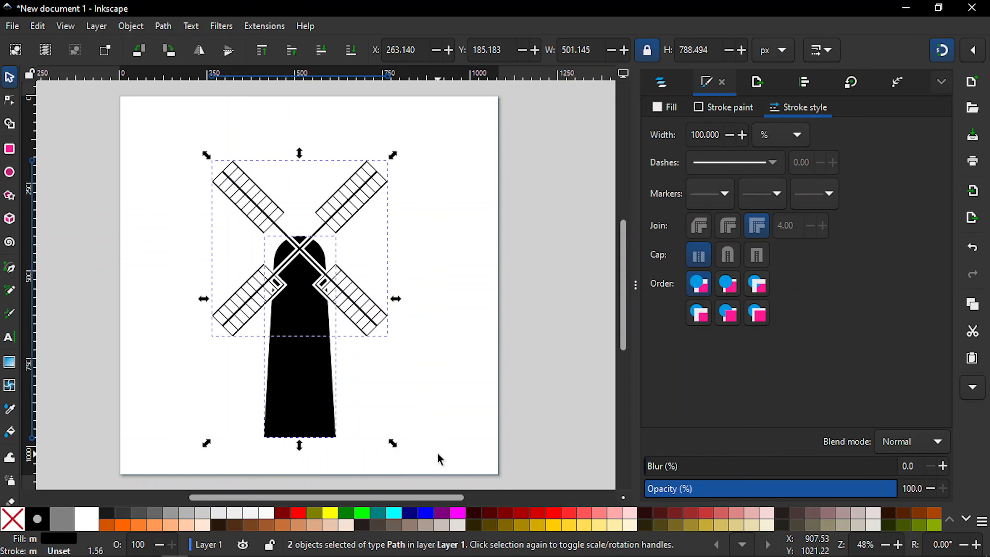
left_click(319, 512)
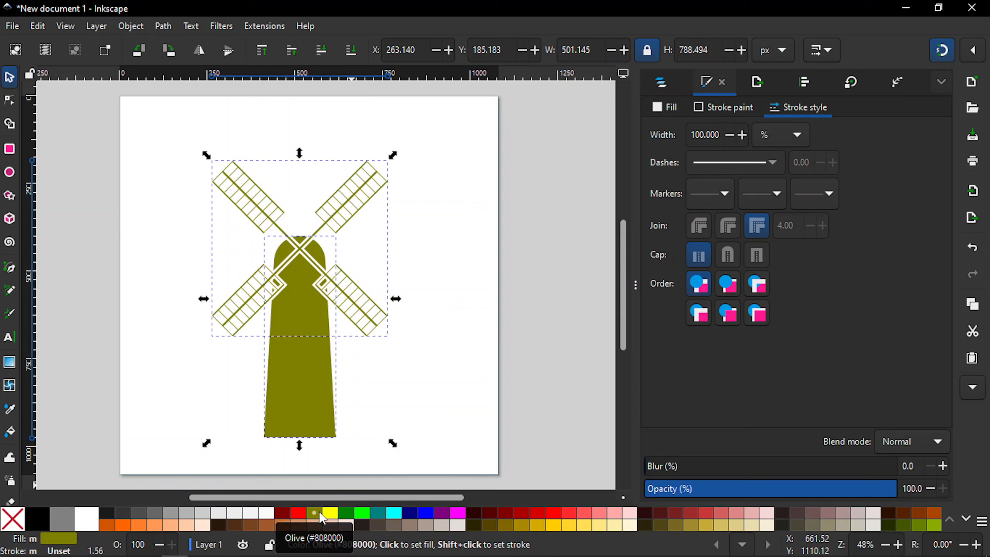
left_click(349, 515)
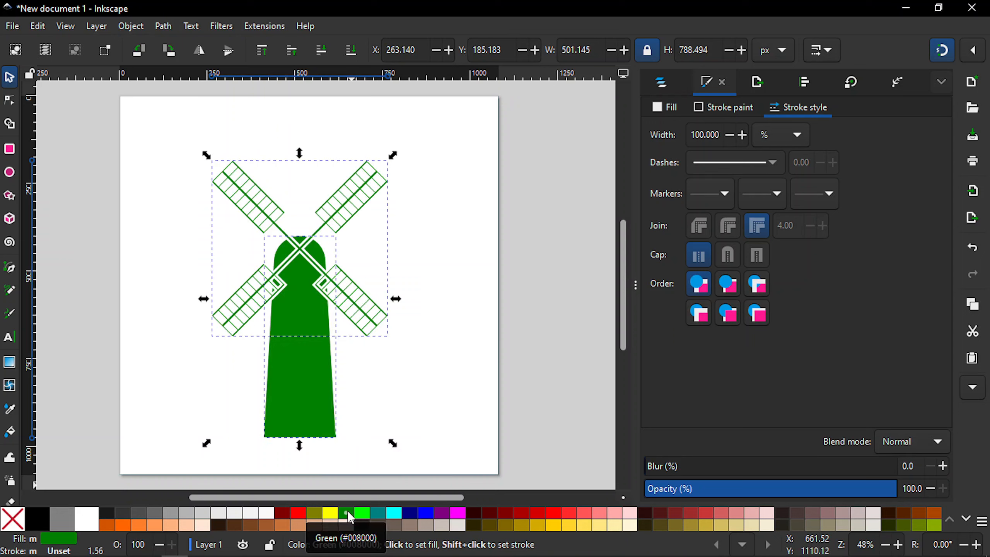
left_click(469, 329)
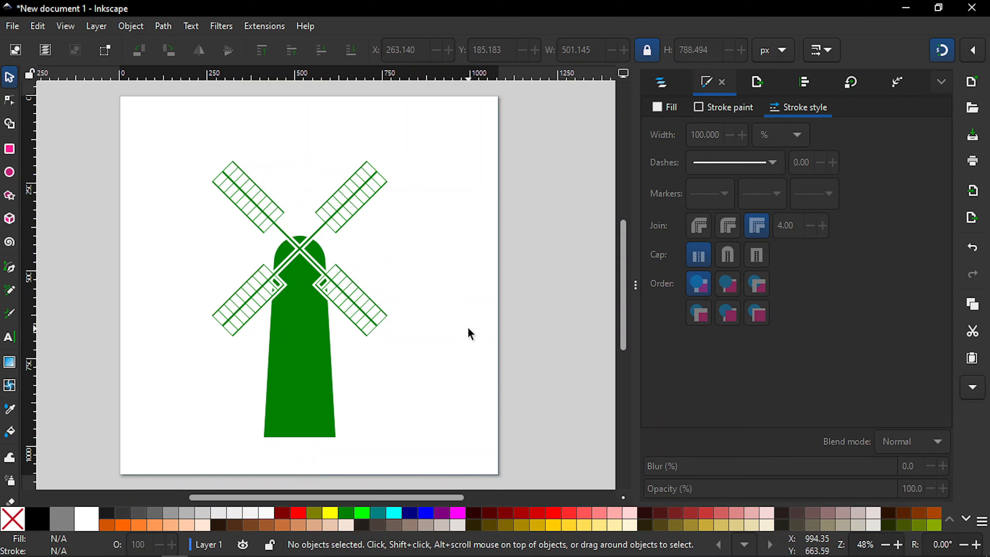